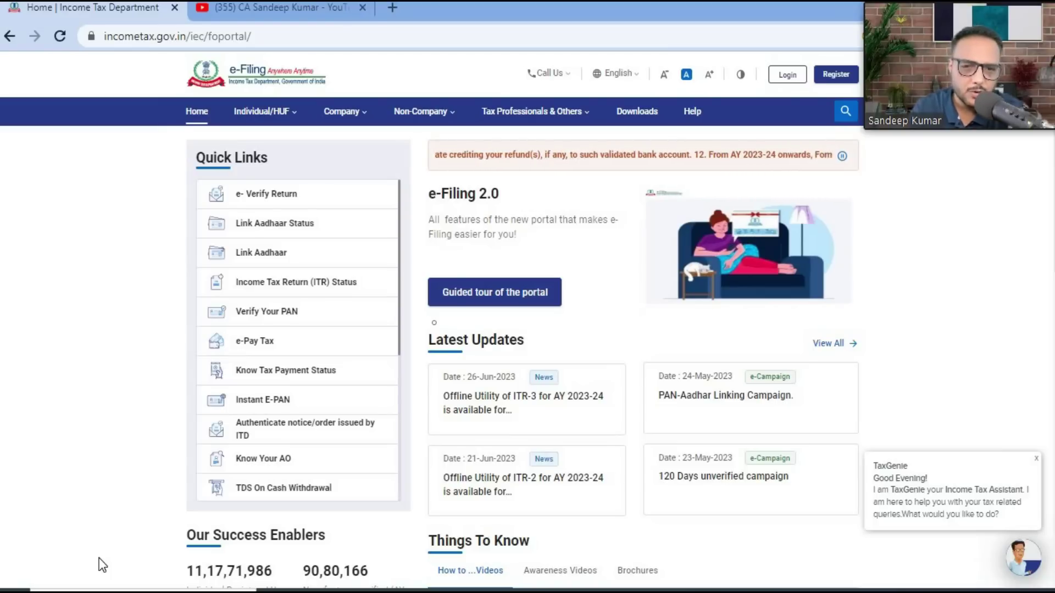
Switch to the Word document and review its first two important points, the broker's P&L report and the F&O turnover calculation.
key("alt+Tab")
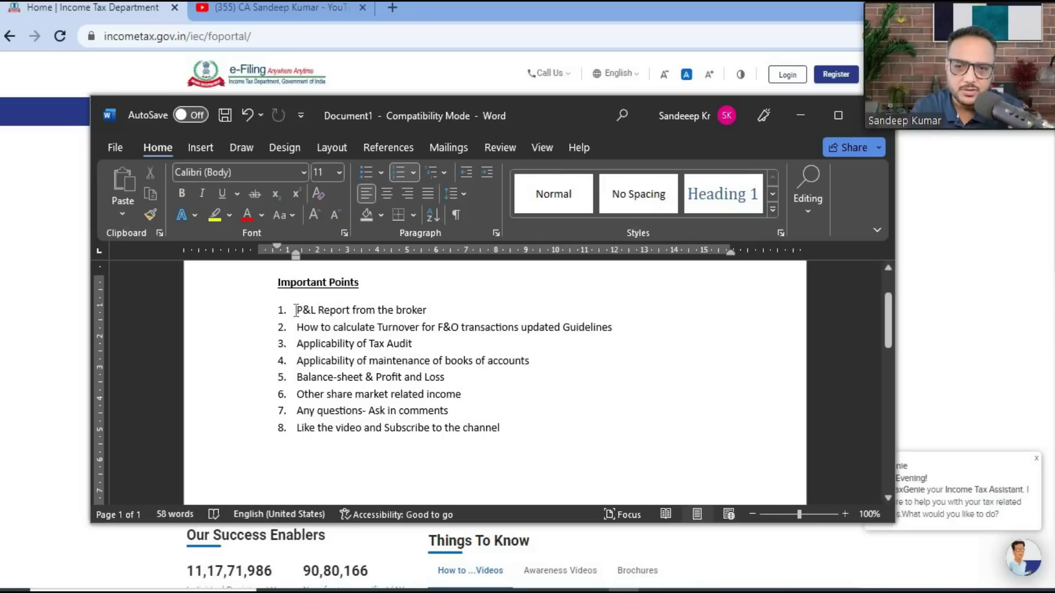
left_click_drag(295, 310, 437, 314)
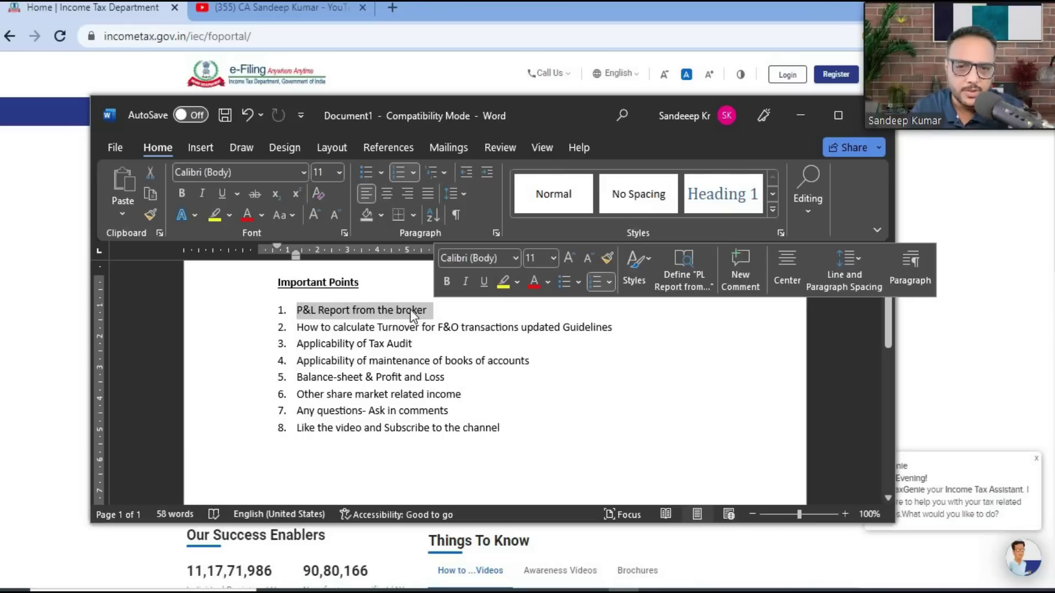
left_click(377, 312)
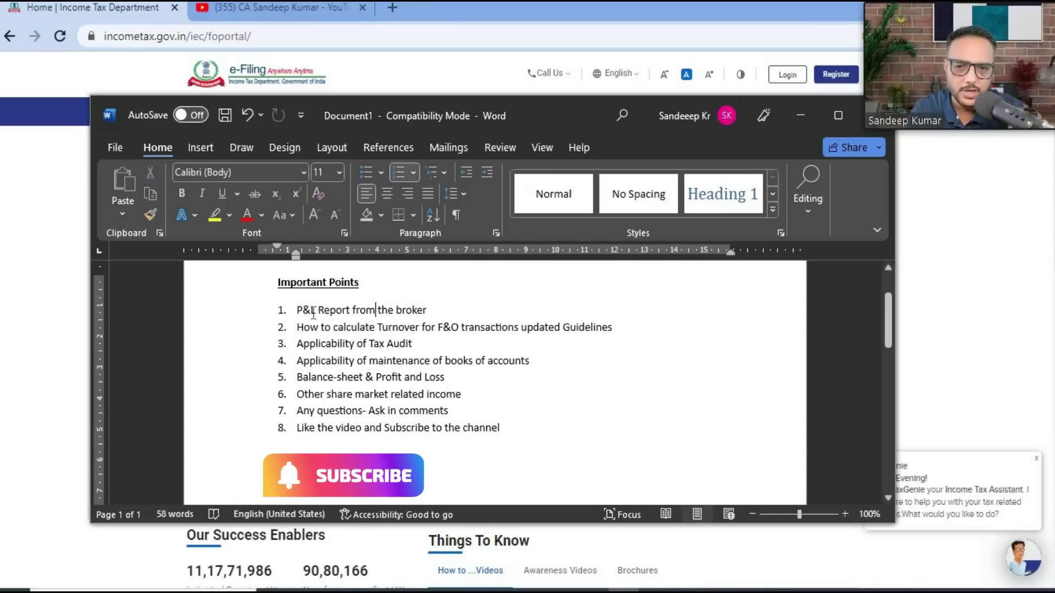
double_click(313, 313)
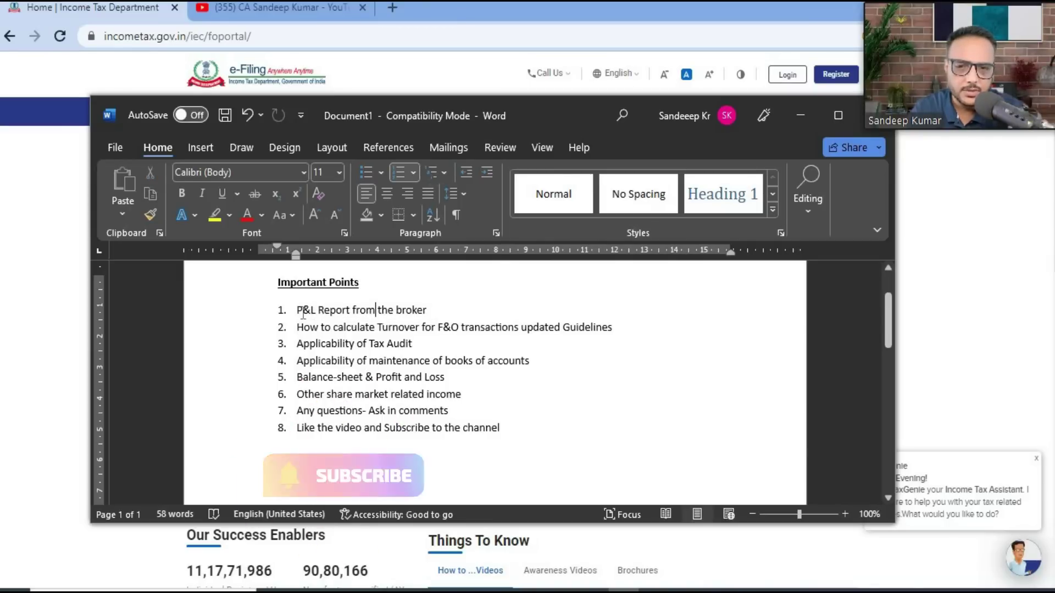
left_click(433, 312, "shift")
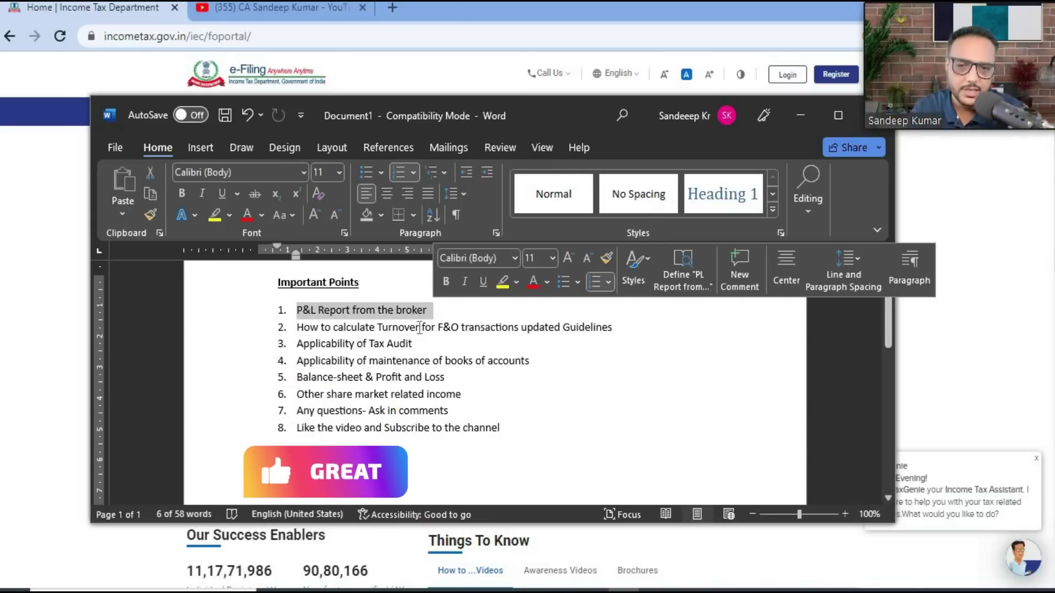
left_click(387, 313)
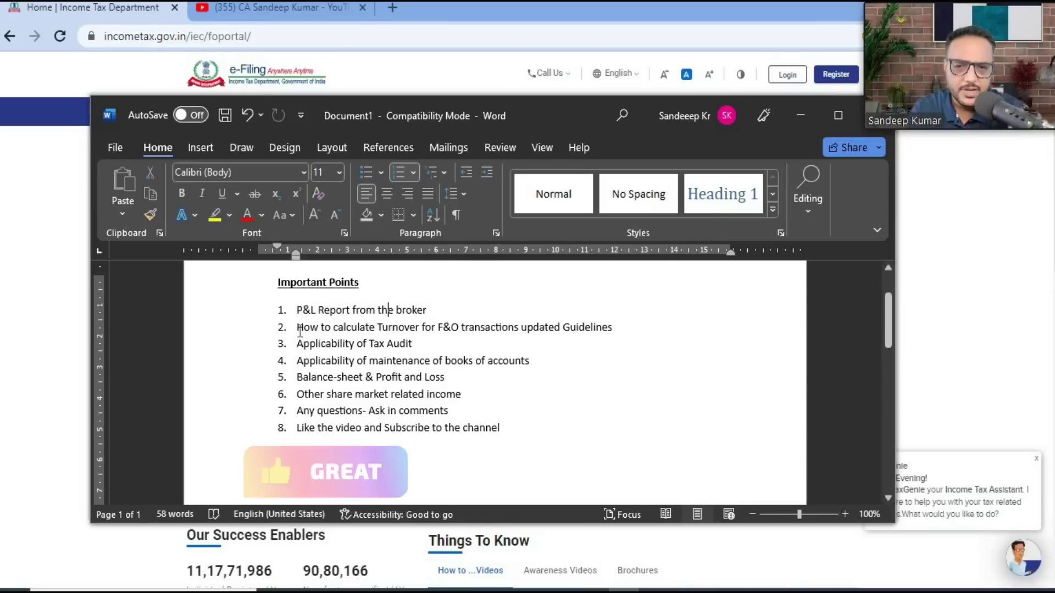
left_click_drag(298, 329, 616, 330)
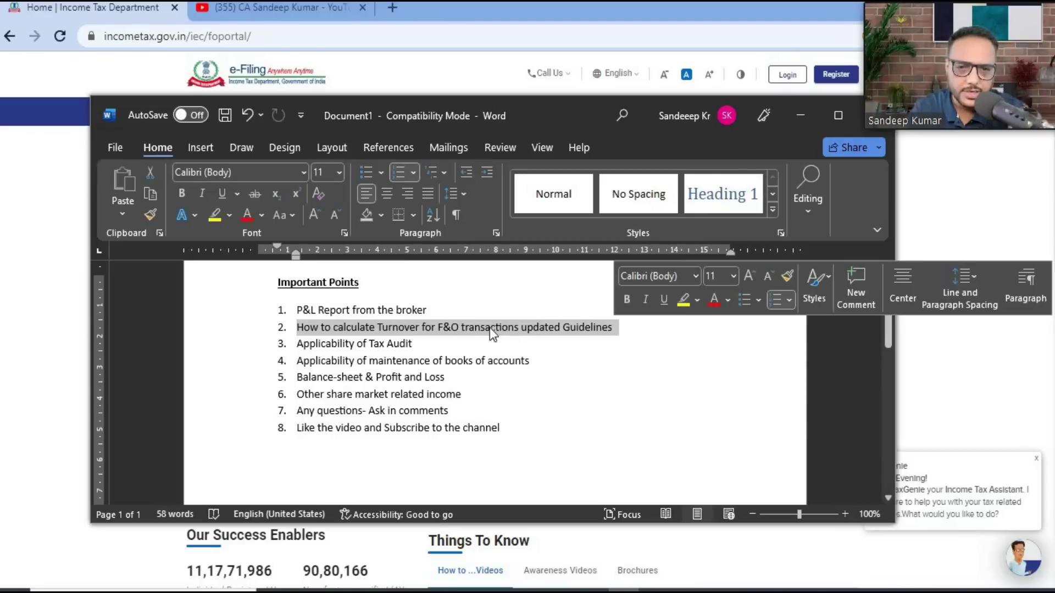
left_click(476, 328)
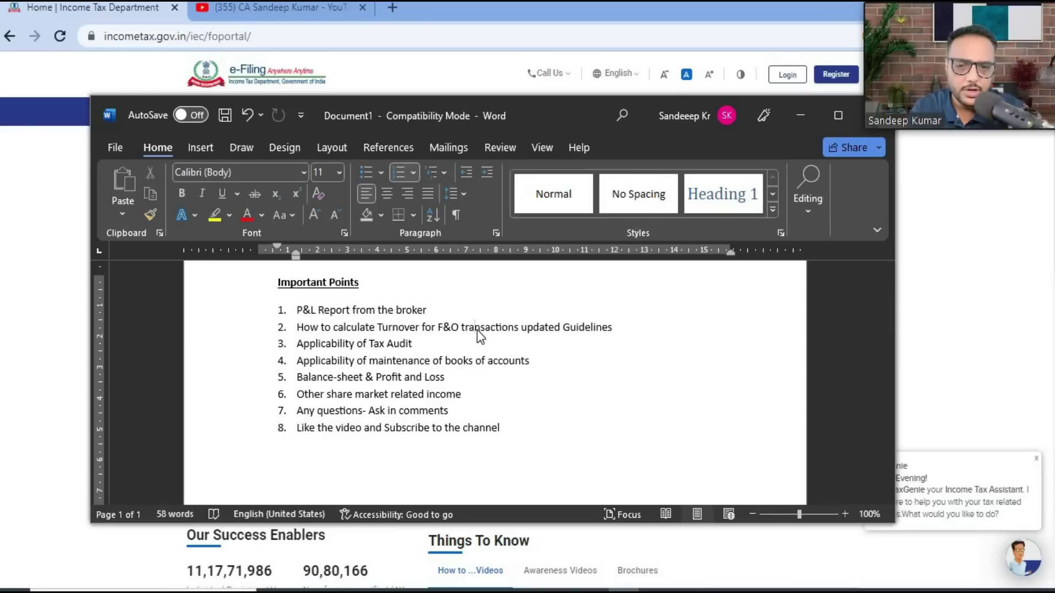
left_click_drag(429, 328, 467, 328)
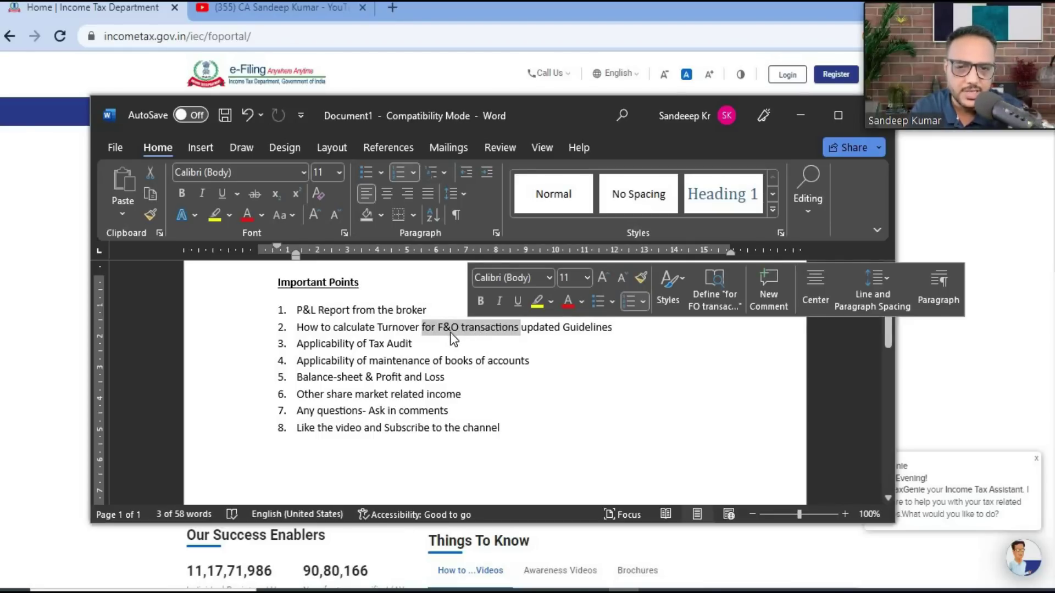
left_click(451, 334)
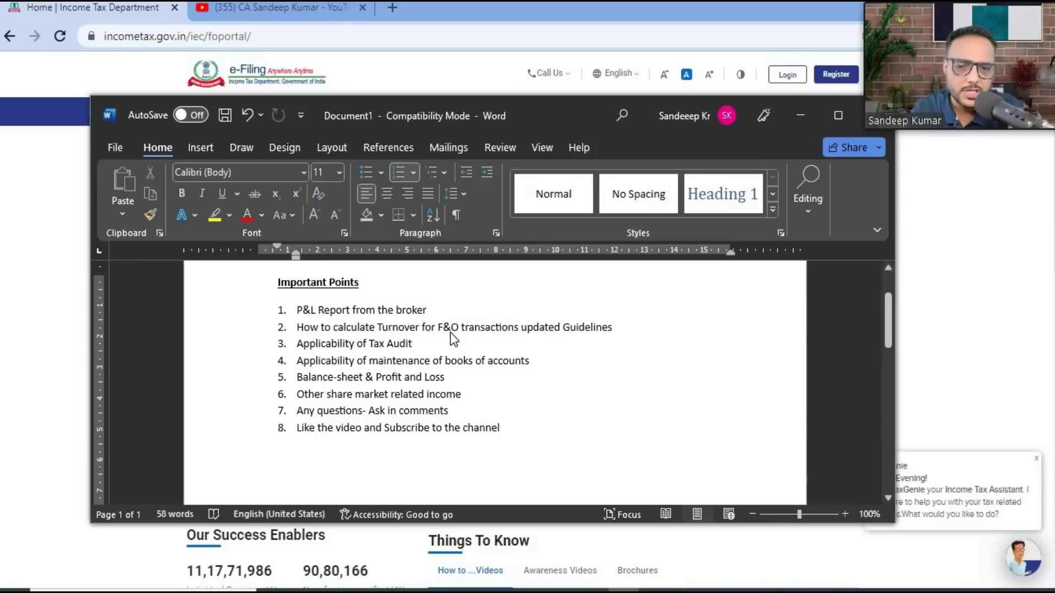
Review points 3 to 8 of the list, from the applicability of tax audit through the like-and-subscribe reminder.
left_click_drag(296, 345, 433, 349)
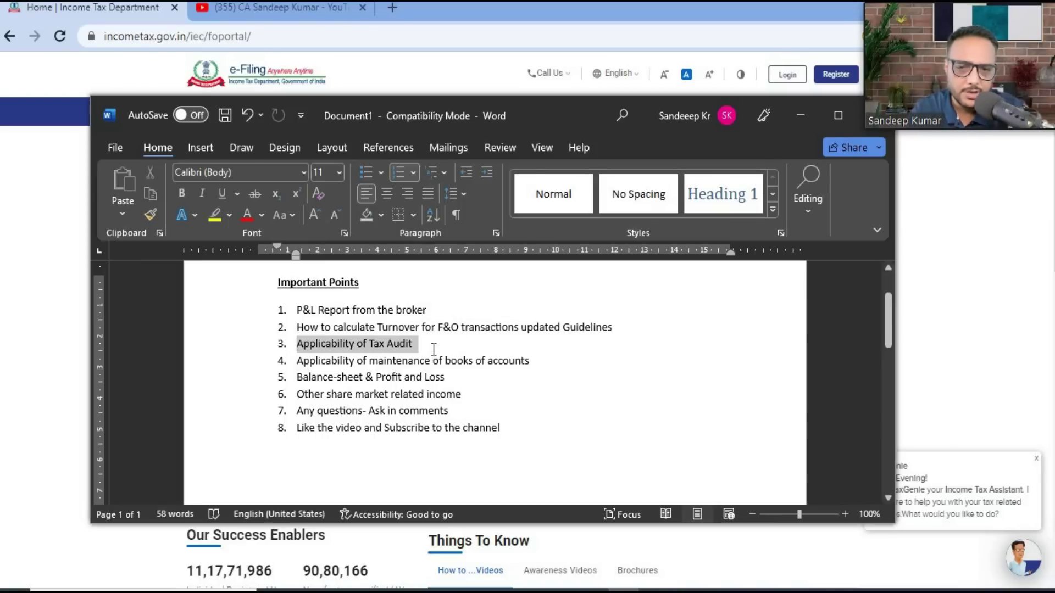
left_click_drag(298, 362, 530, 373)
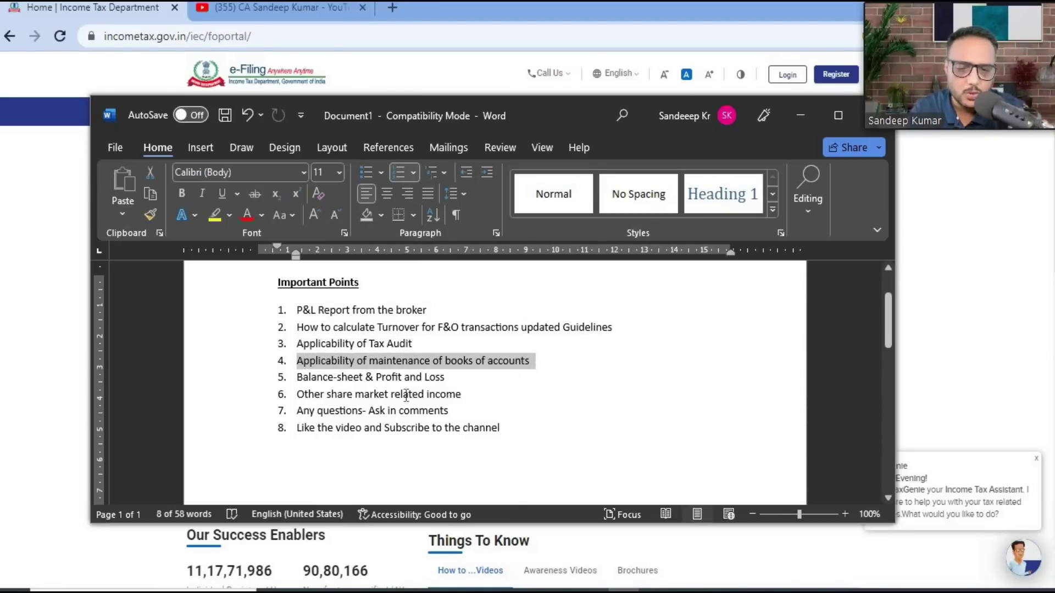
left_click_drag(298, 378, 443, 389)
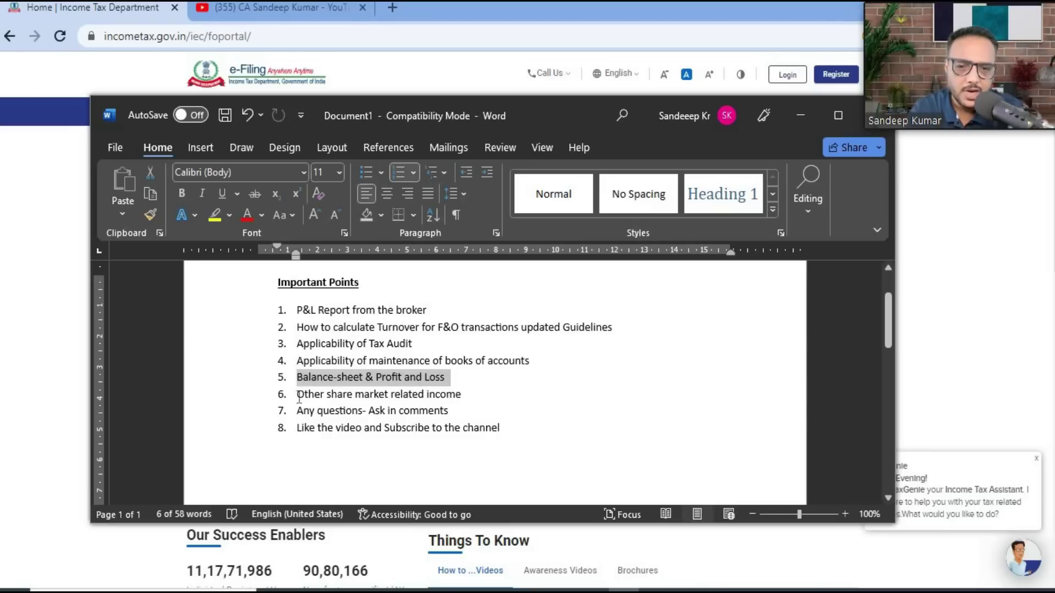
left_click_drag(299, 396, 470, 396)
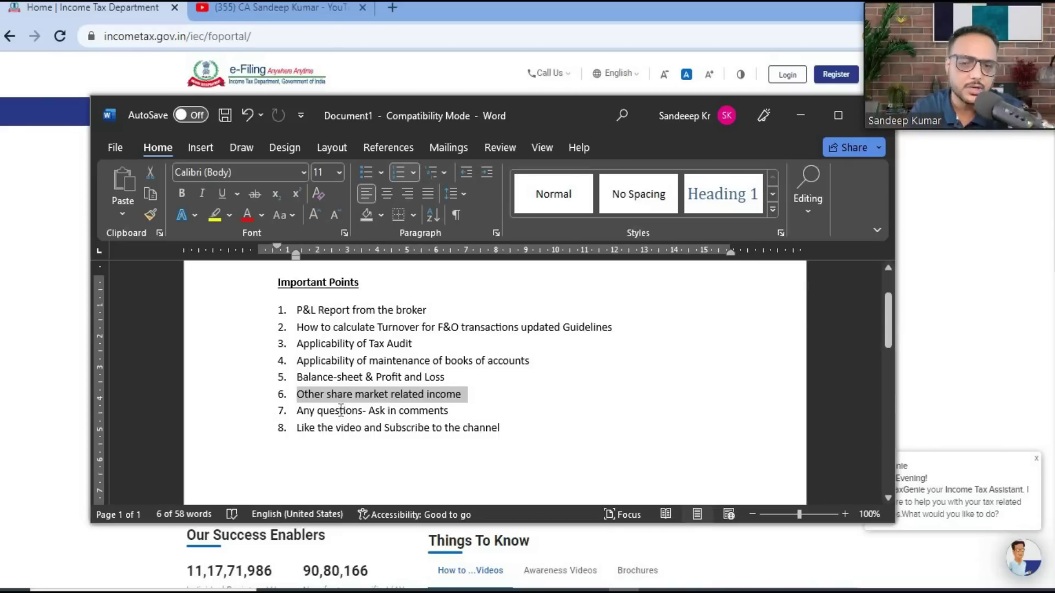
left_click_drag(318, 412, 437, 413)
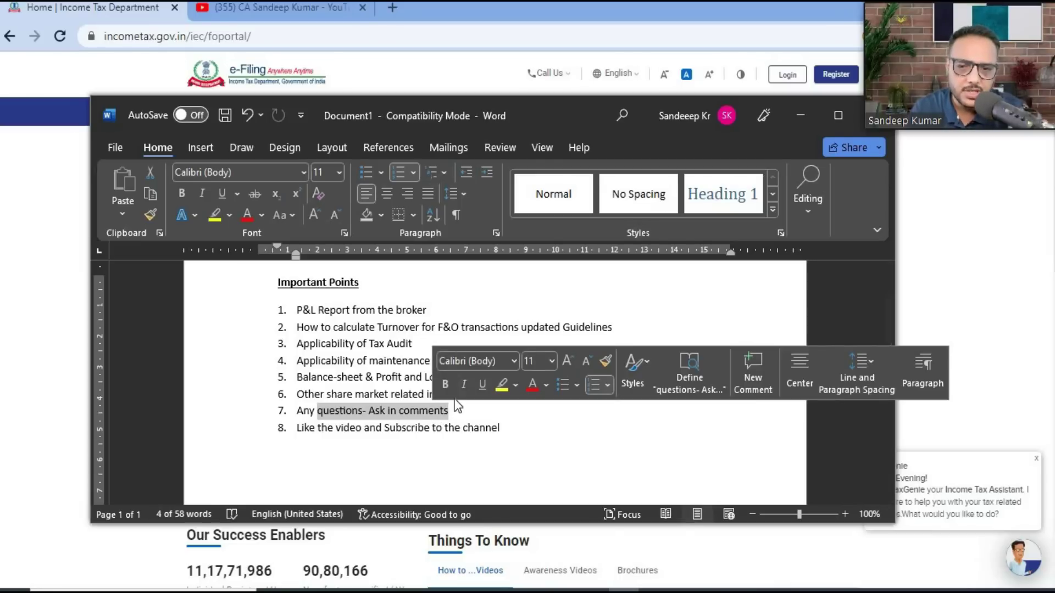
left_click_drag(311, 430, 488, 427)
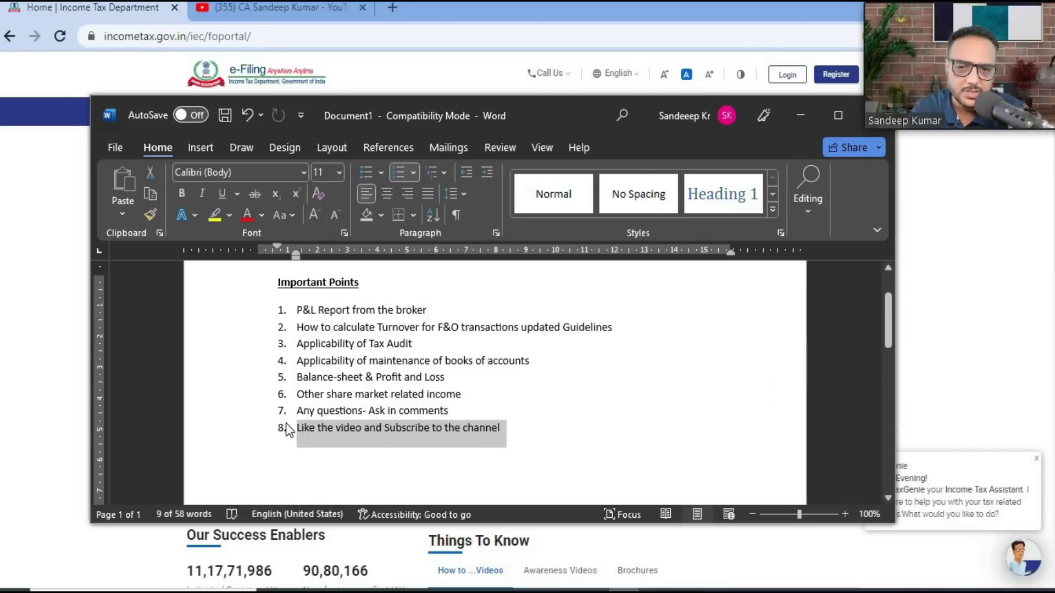
Look through the YouTube channel's videos for the ITR 3 share market video, and return to the Income Tax Department page.
left_click(268, 28)
left_click(243, 7)
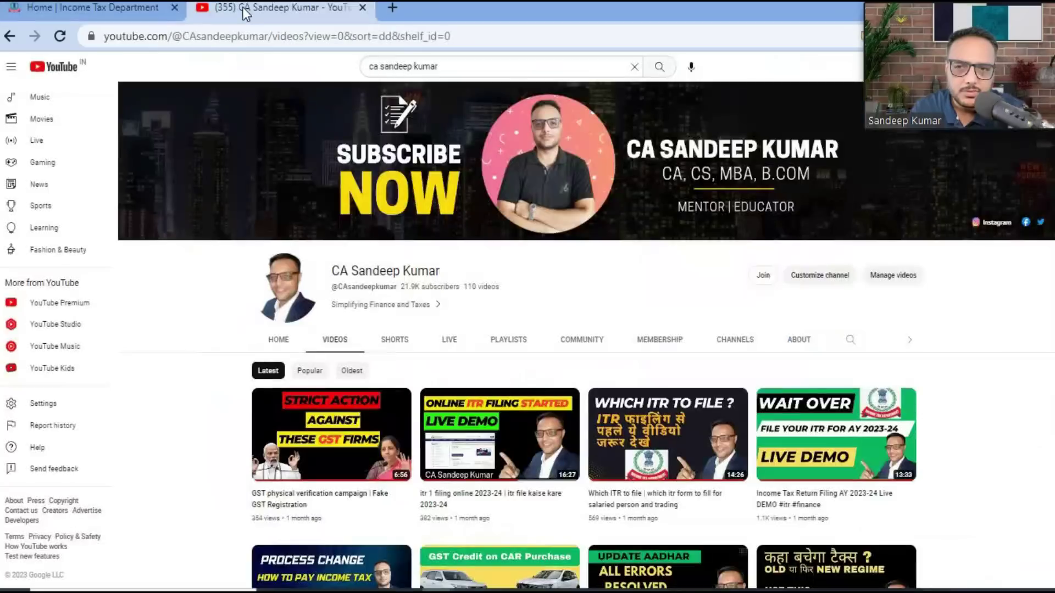
scroll(421, 409, "down", 10)
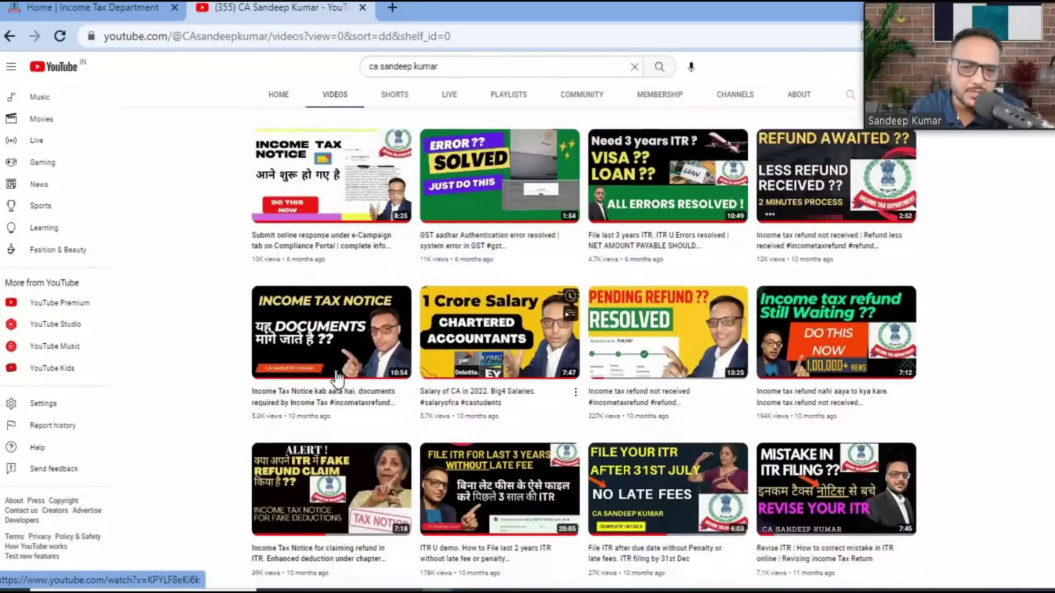
scroll(336, 380, "down", 4)
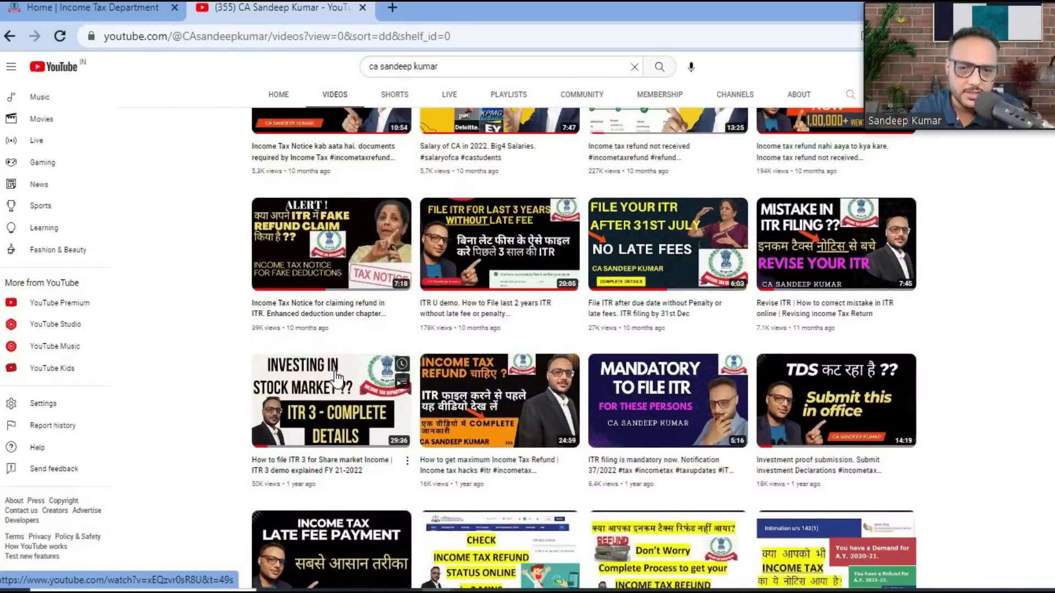
scroll(336, 379, "down", 3)
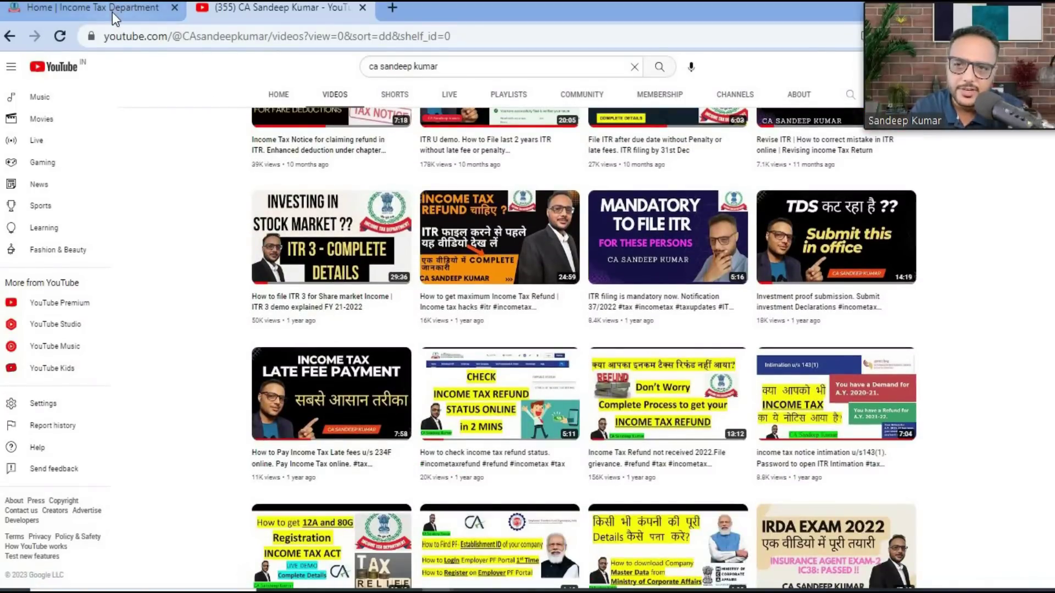
left_click(112, 12)
Switch to the Excel workbook and fill cells E2, F2 and J2 black above the Buy Amt., Sell Amt. and gain/loss Total columns.
key("alt+Tab")
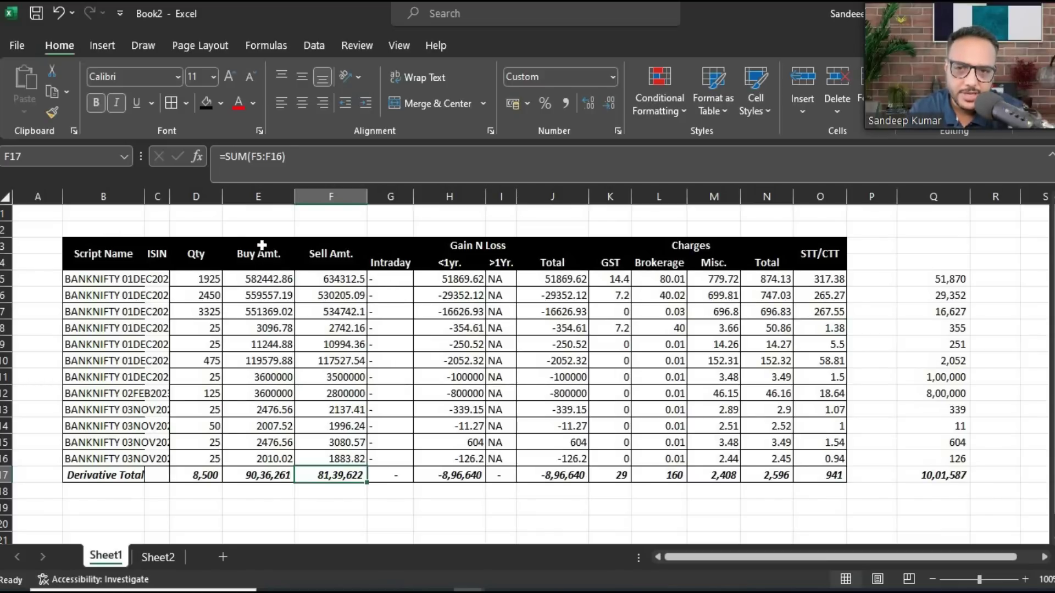
left_click(261, 228)
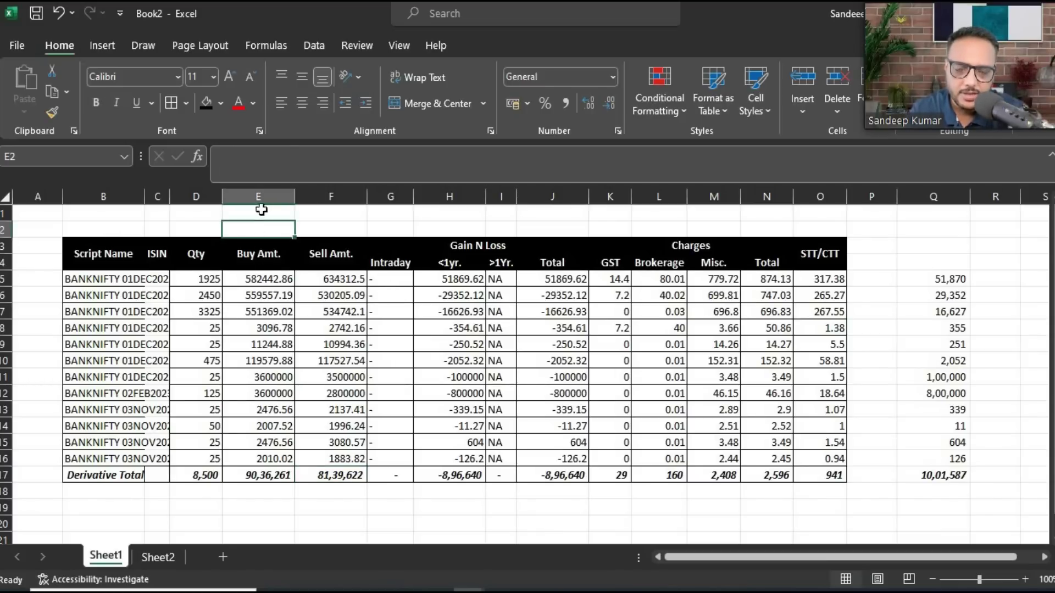
left_click(203, 101)
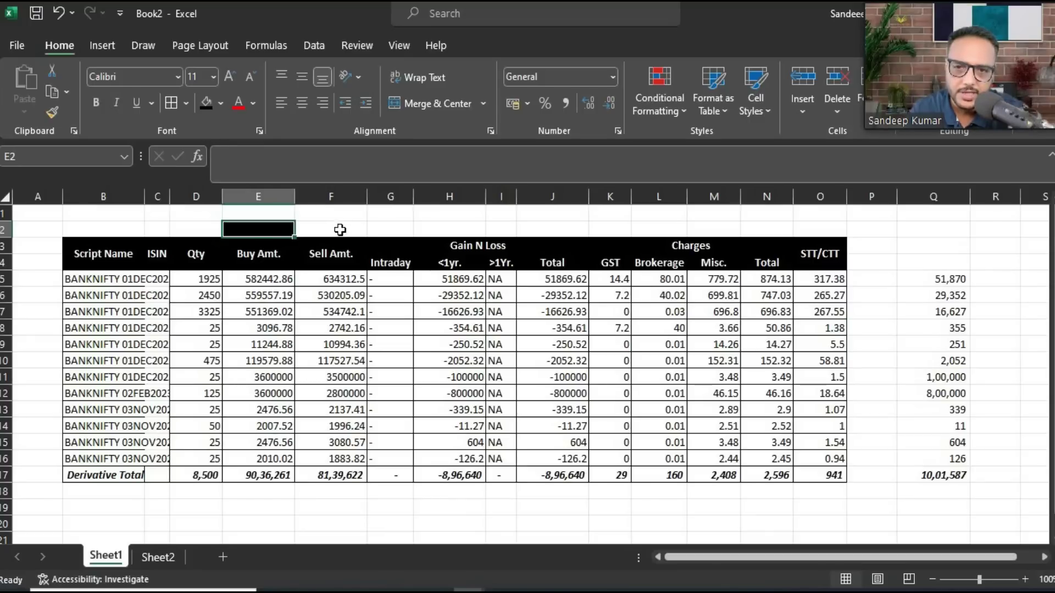
left_click(340, 230)
left_click(204, 103)
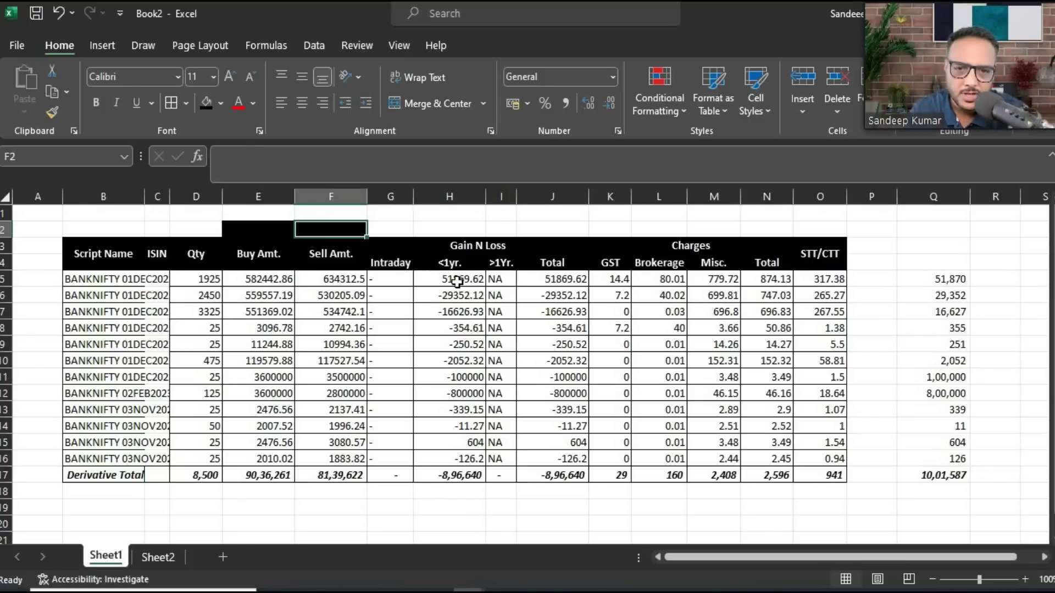
left_click(558, 230)
left_click(206, 102)
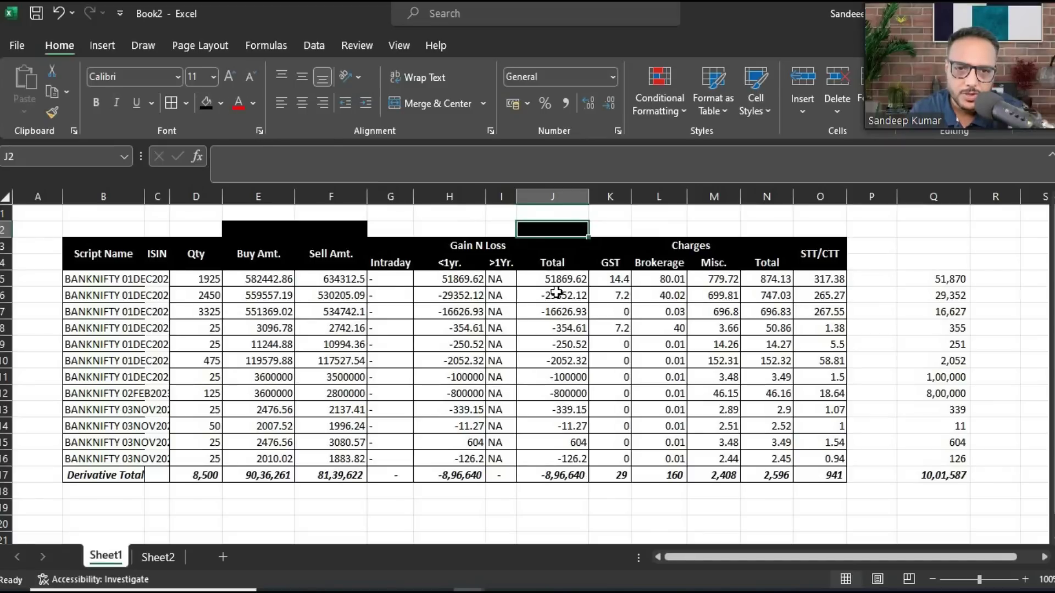
Examine the script names, the charges with their totals, and the STT/CTT amounts in the derivatives table.
left_click_drag(117, 279, 118, 440)
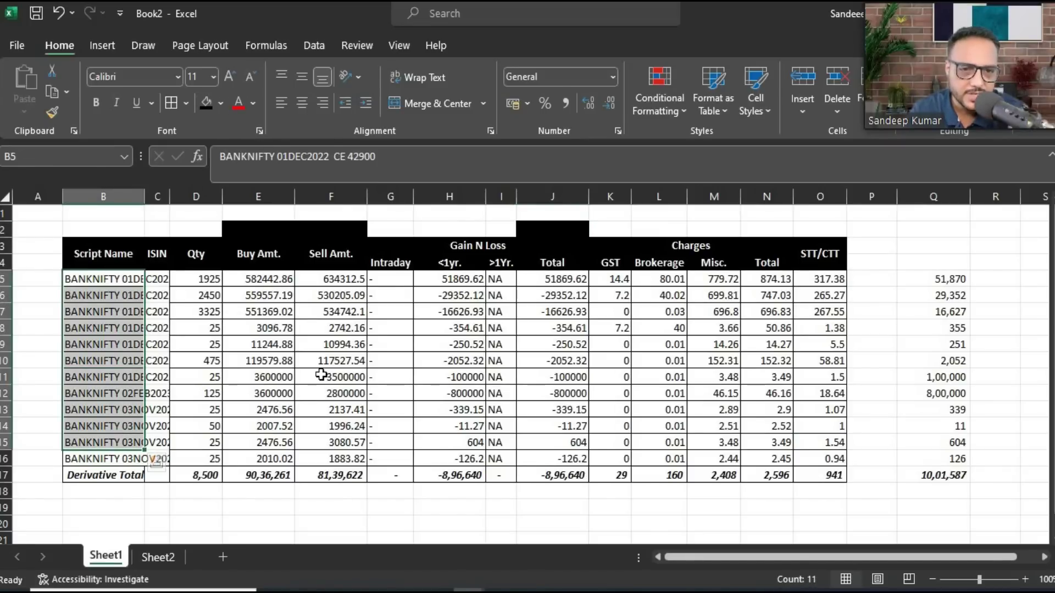
left_click_drag(618, 281, 736, 279)
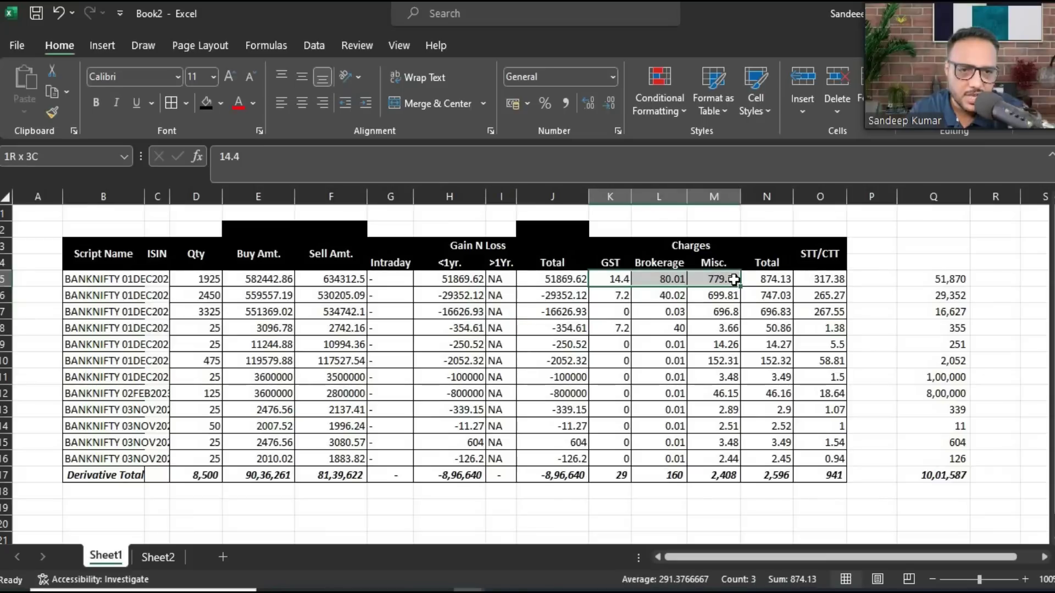
left_click_drag(741, 370, 786, 461)
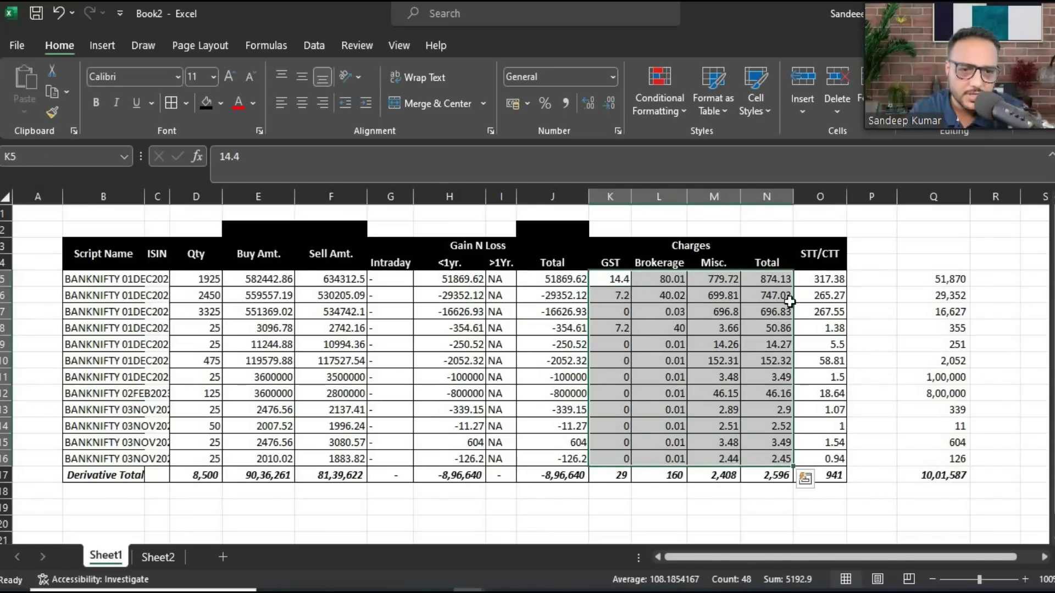
left_click_drag(774, 279, 776, 426)
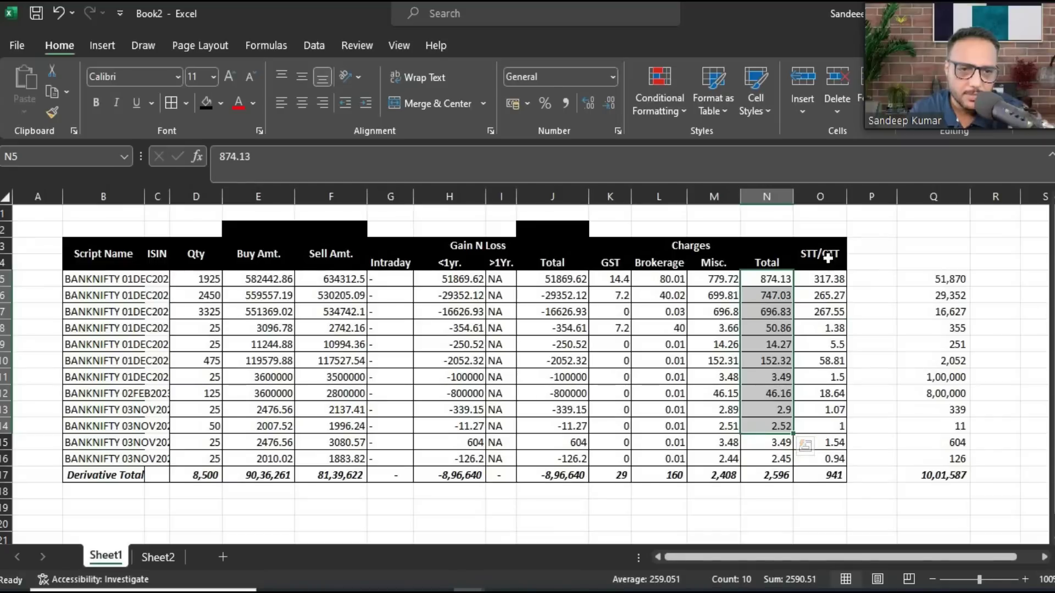
left_click_drag(827, 278, 831, 461)
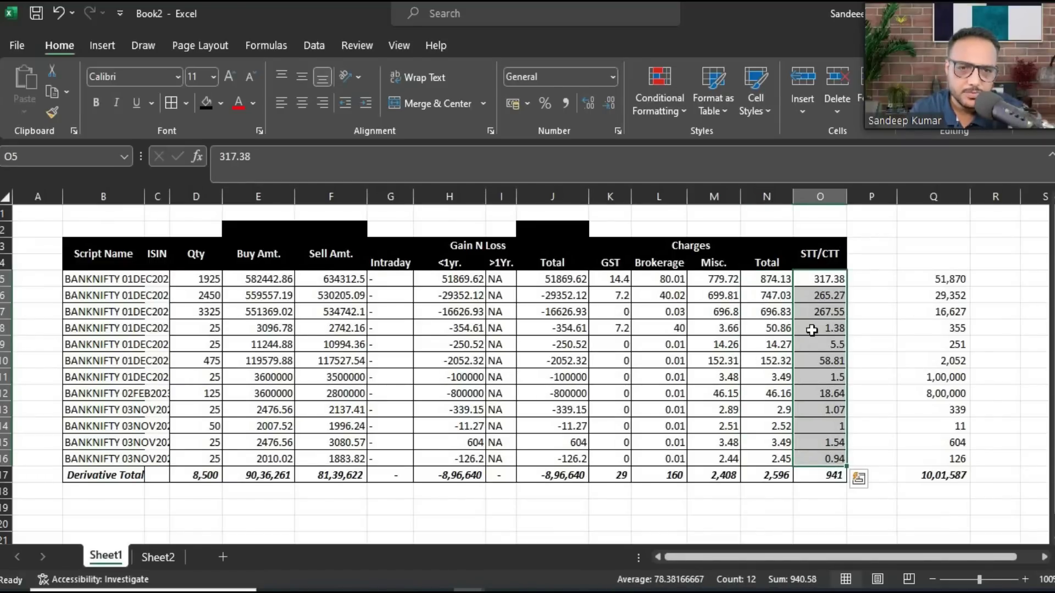
left_click_drag(813, 330, 814, 345)
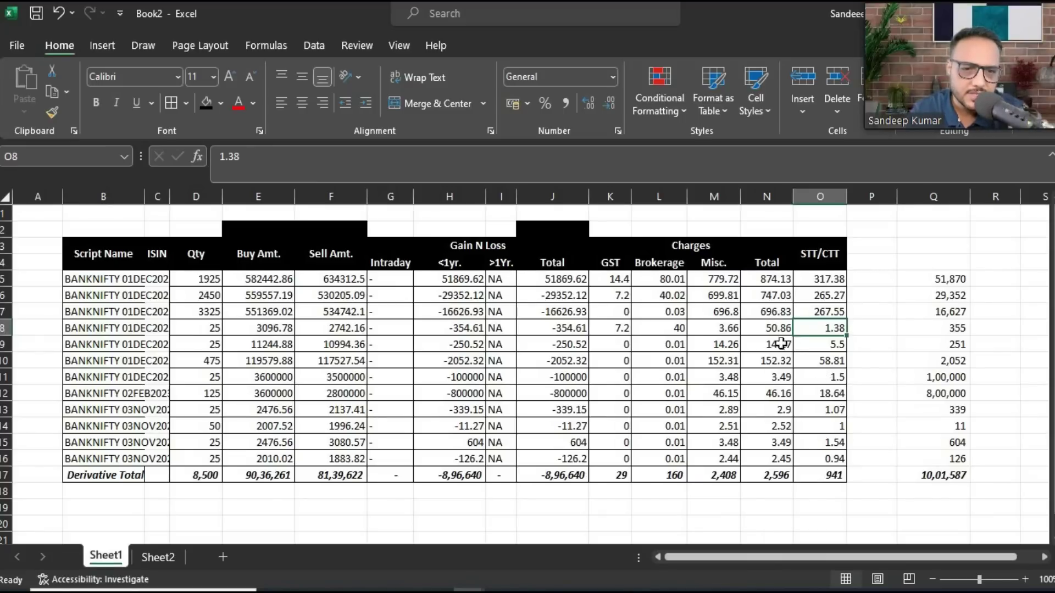
Check the combined sum of the charges and STT/CTT totals in row 17 and enter 3537 in cell O19.
left_click_drag(775, 473, 827, 475)
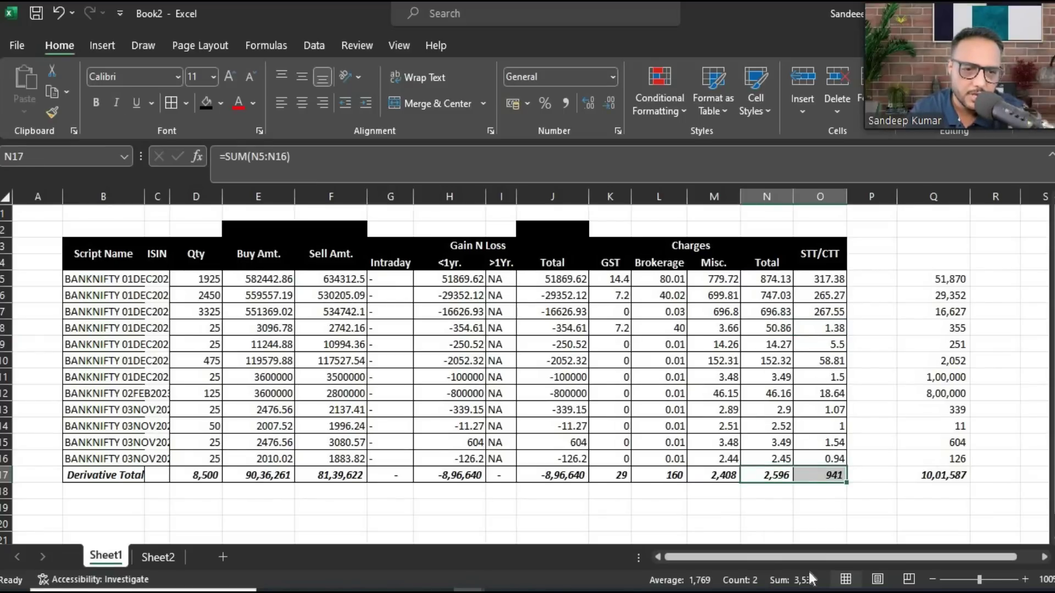
left_click(818, 506)
type("3537")
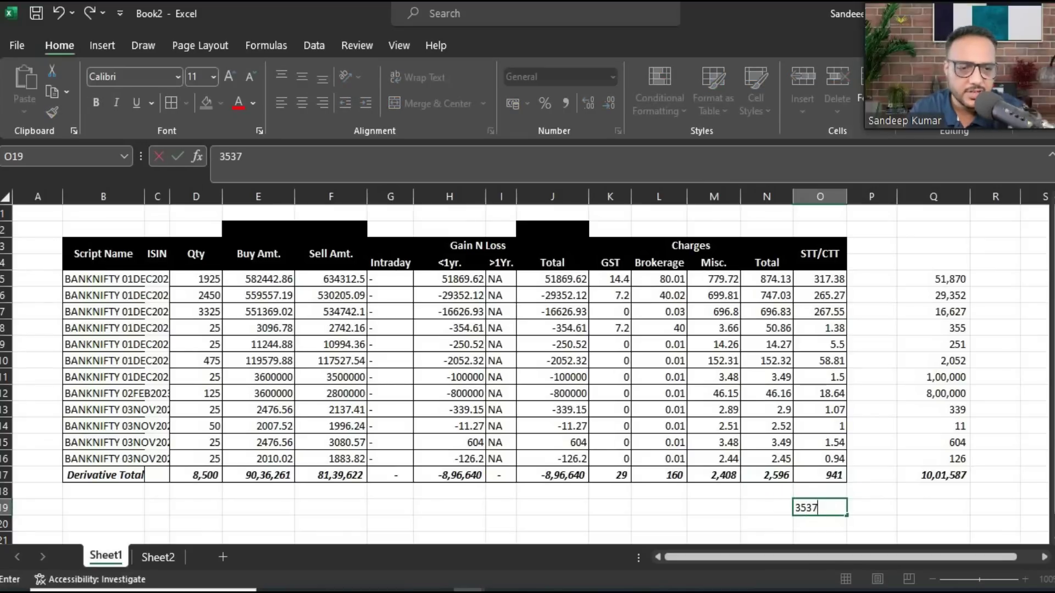
key("Return")
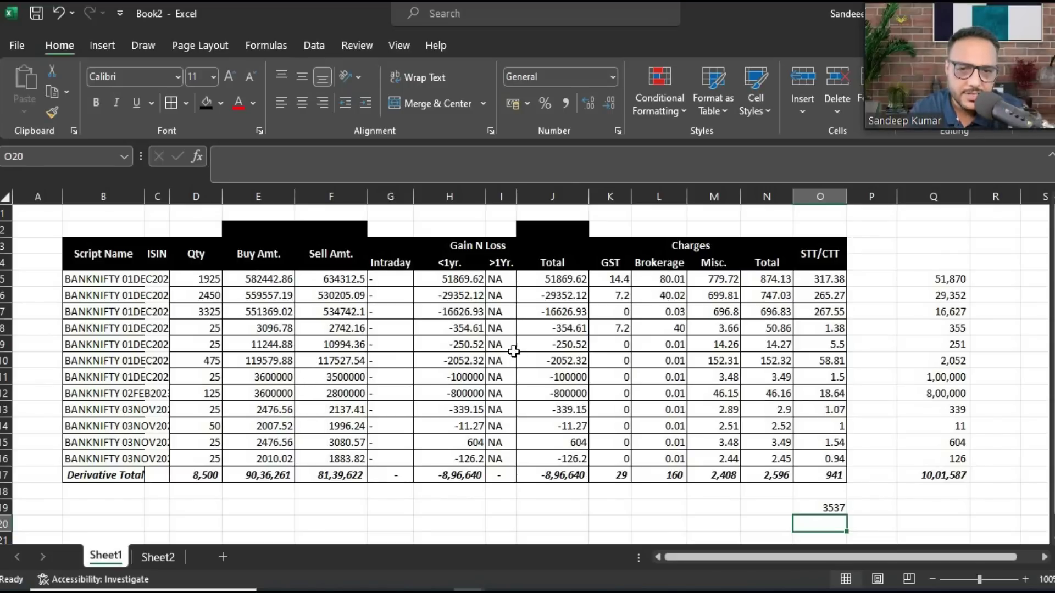
left_click(881, 276)
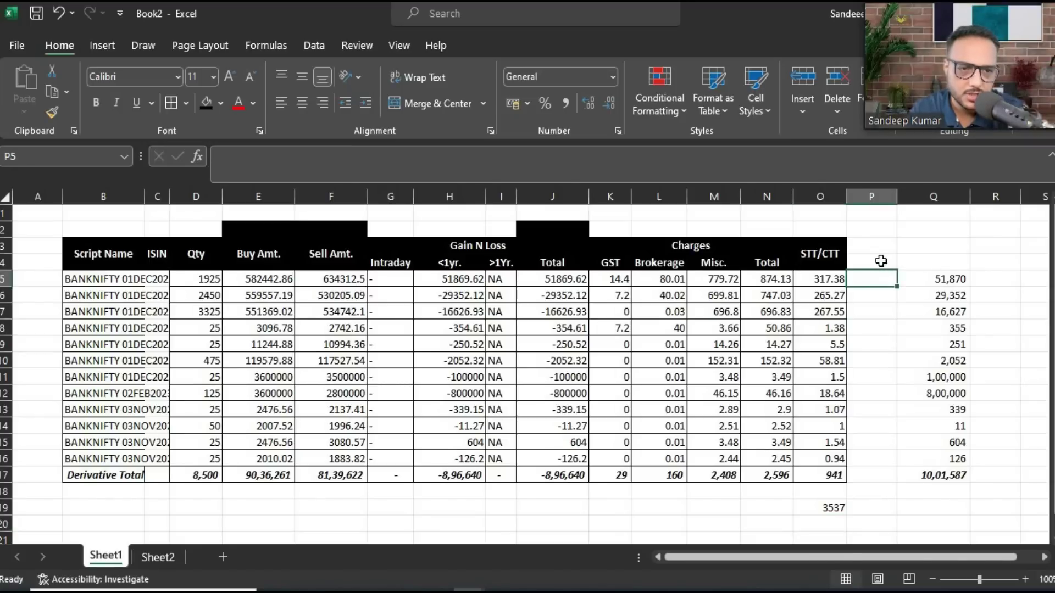
Enter the heading "turnover" in cell P4 beside STT/CTT and colour its text red.
key("Up")
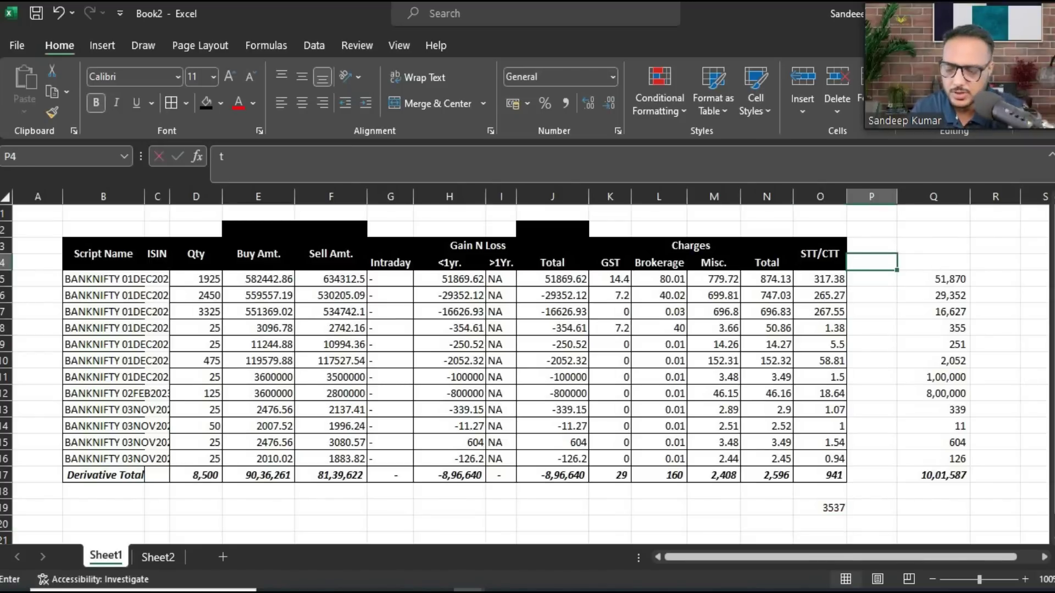
type("Turnover")
key("Return")
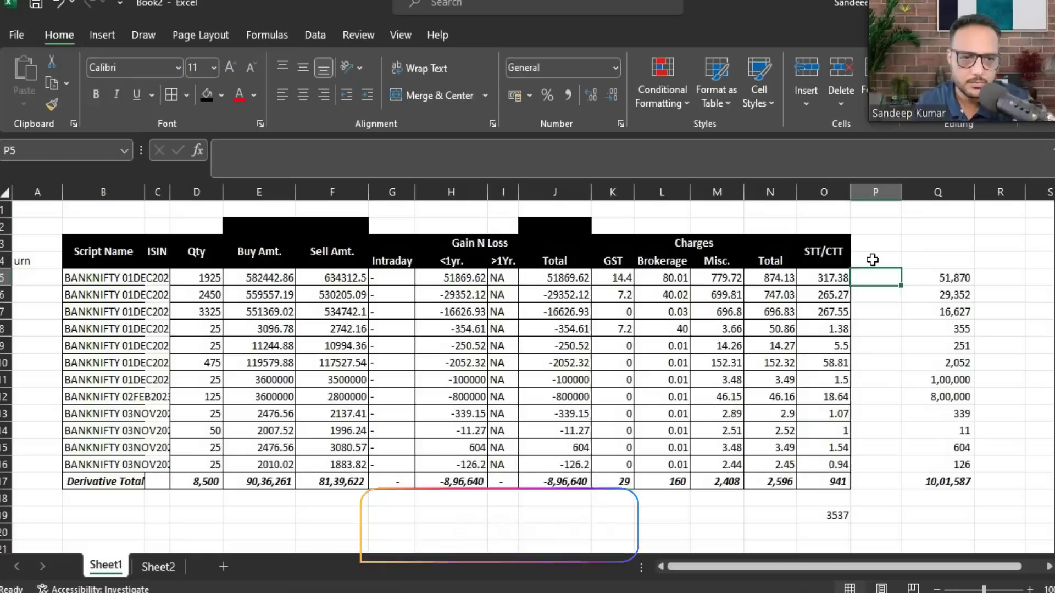
left_click(873, 260)
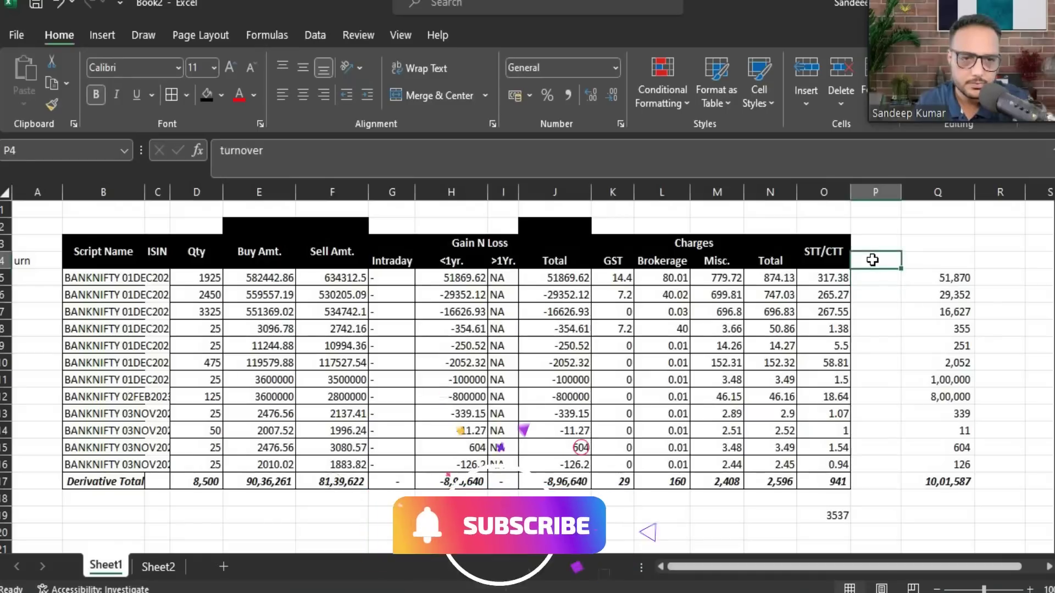
key("Left")
key("Right")
key("Right")
key("Left")
left_click(239, 95)
left_click(880, 279)
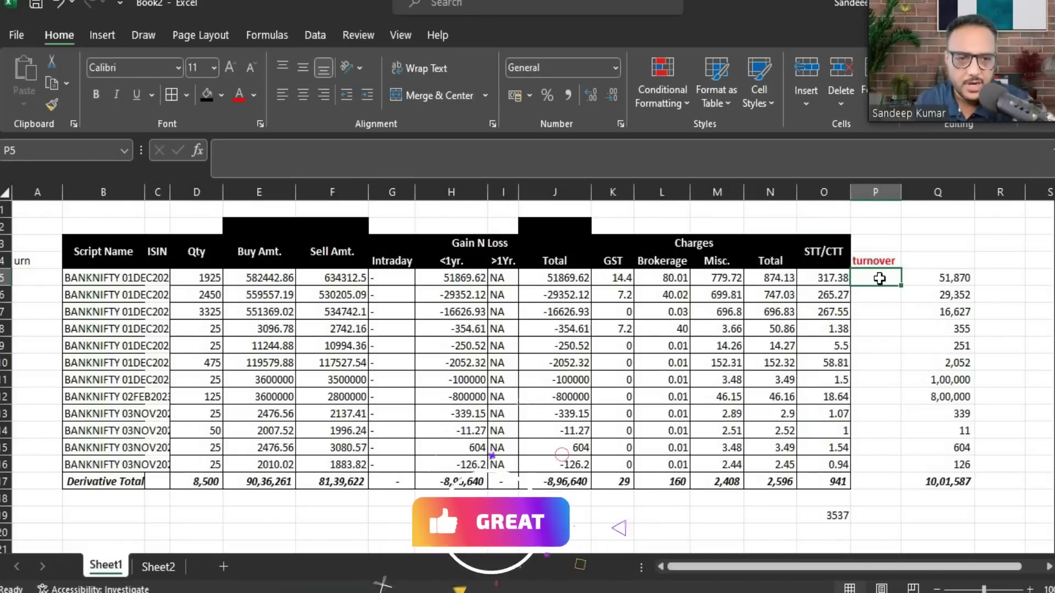
type("+abs")
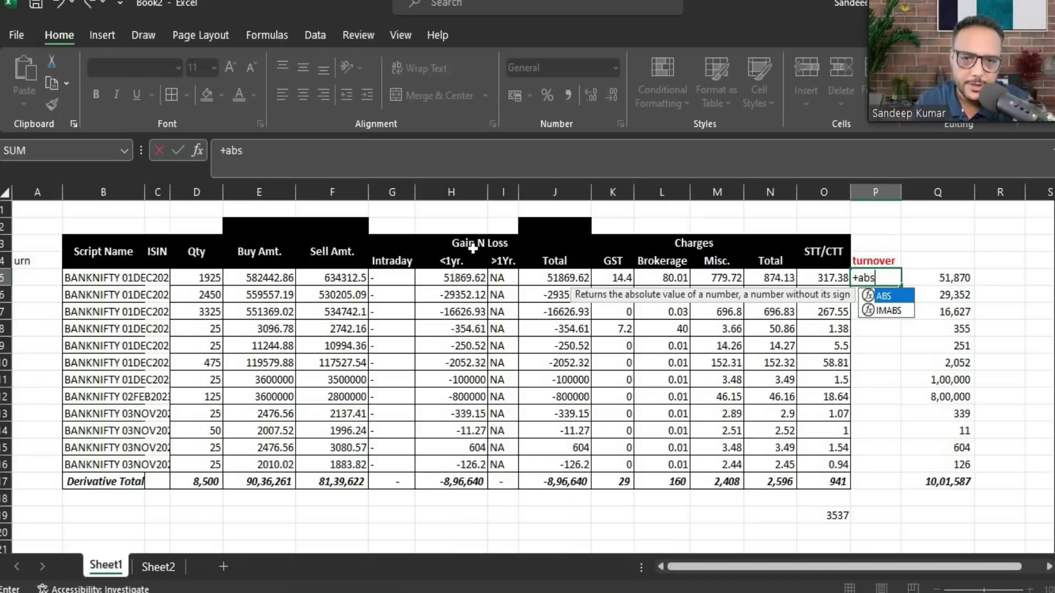
left_click(465, 279)
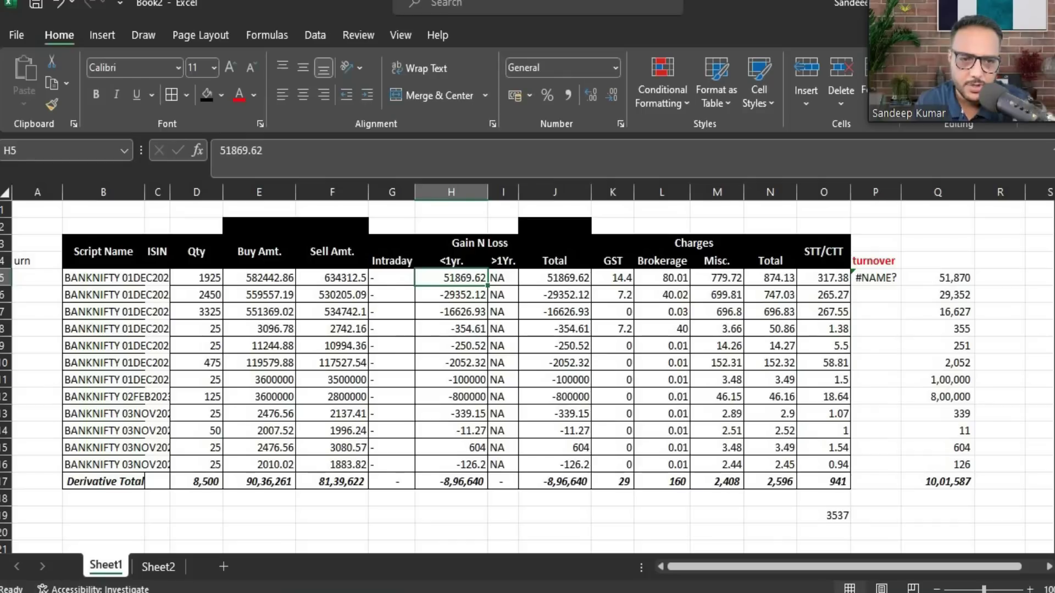
left_click(938, 277)
Enter the formula =+ABS(J5) in cell P5 to get the absolute value of the first script's total gain or loss.
left_click(875, 277)
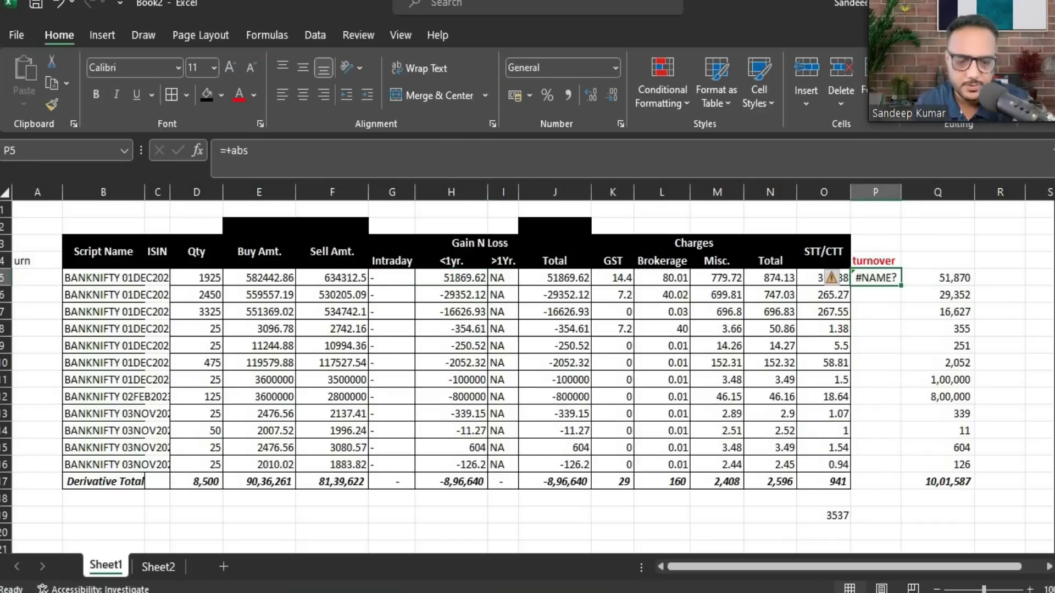
type("+abs")
key("Tab")
key("Left")
key("Left")
key("Left")
key("Left")
key("Left")
key("Left")
key("Left")
key("Left")
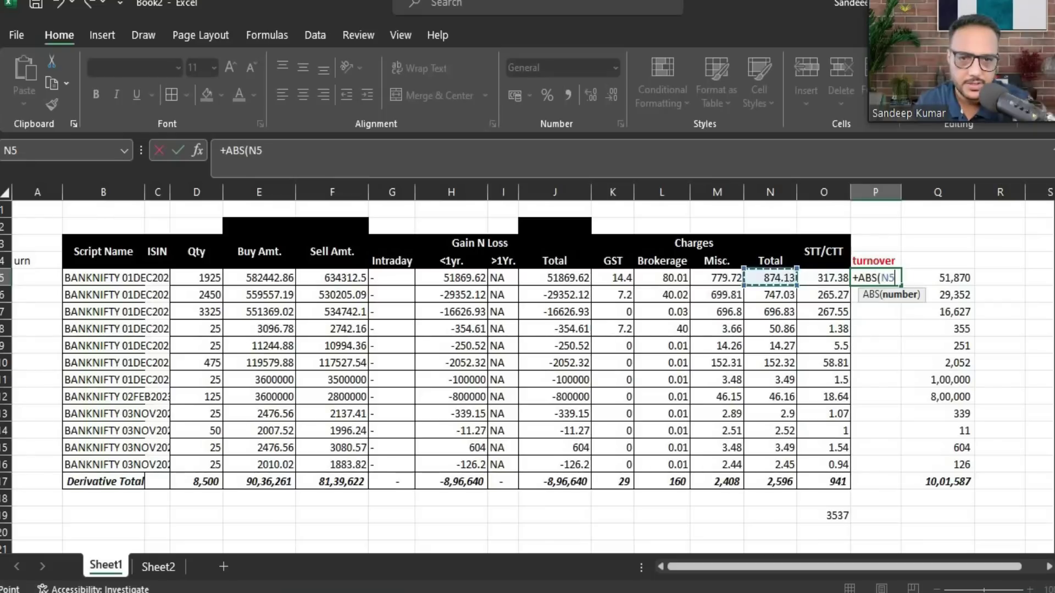
key("Return")
Copy the ABS formula from P5 into cells P6 to P16 for the remaining scripts.
key("Up")
key("ctrl+c")
key("Down")
key("shift+Down")
left_click_drag(875, 414, 876, 464)
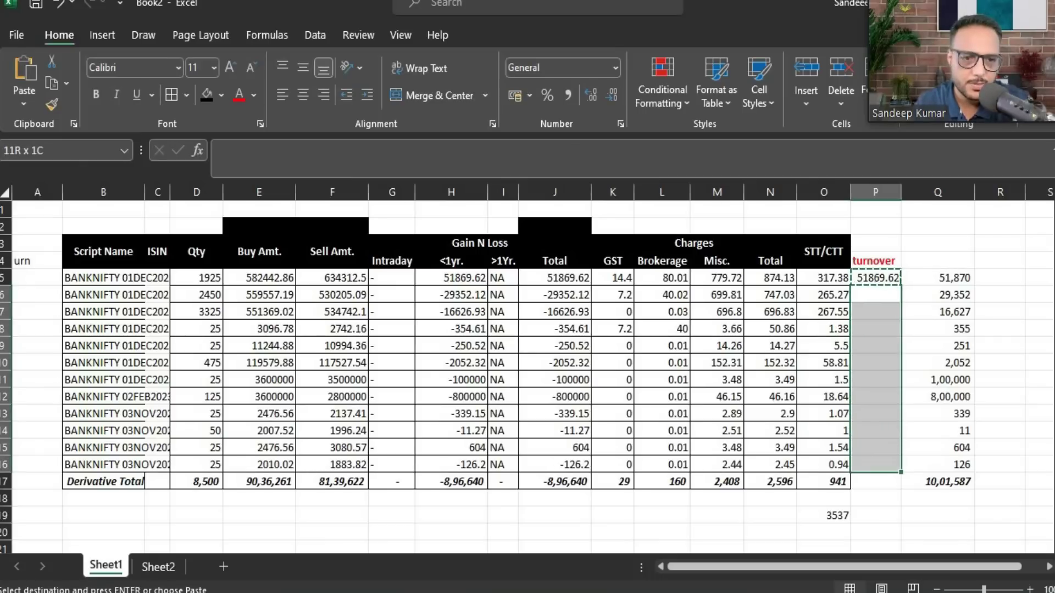
key("ctrl+v")
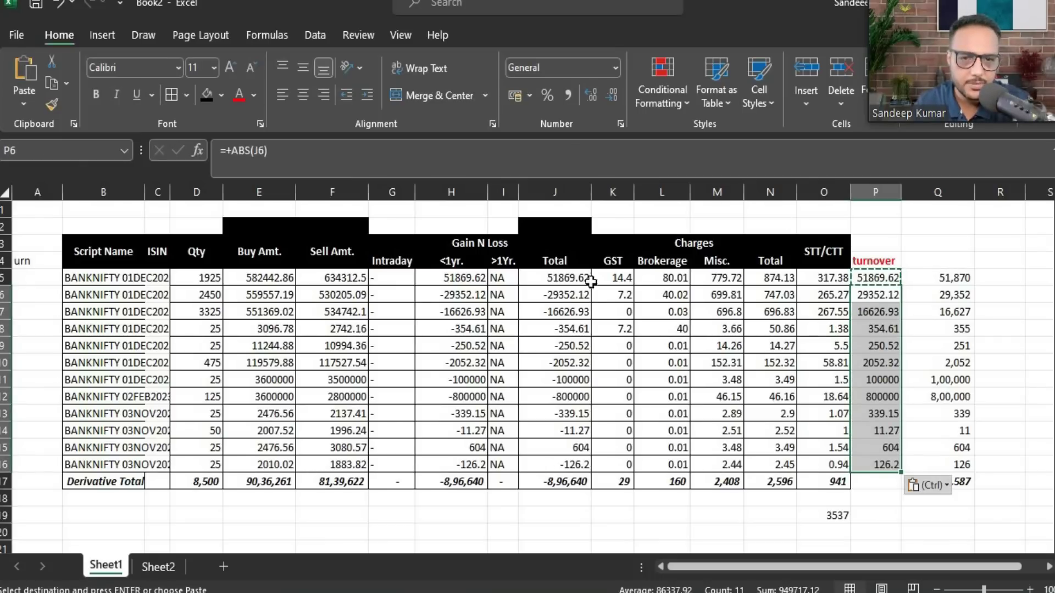
Check the turnover values against the gain/loss totals in column J, and clear the duplicate figures in Q5:Q18.
left_click(556, 299)
left_click(887, 296)
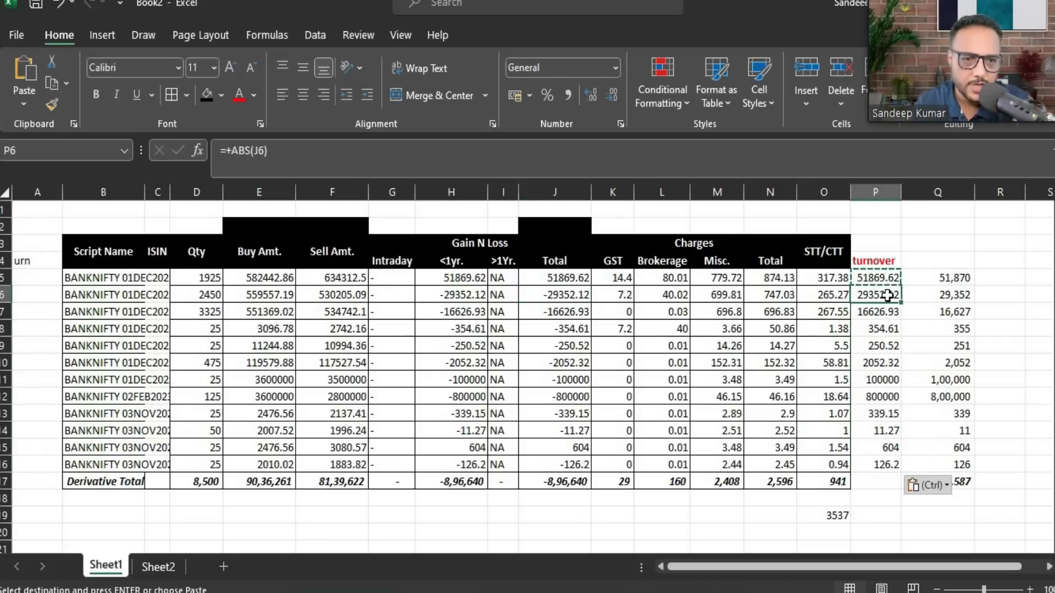
left_click(558, 277)
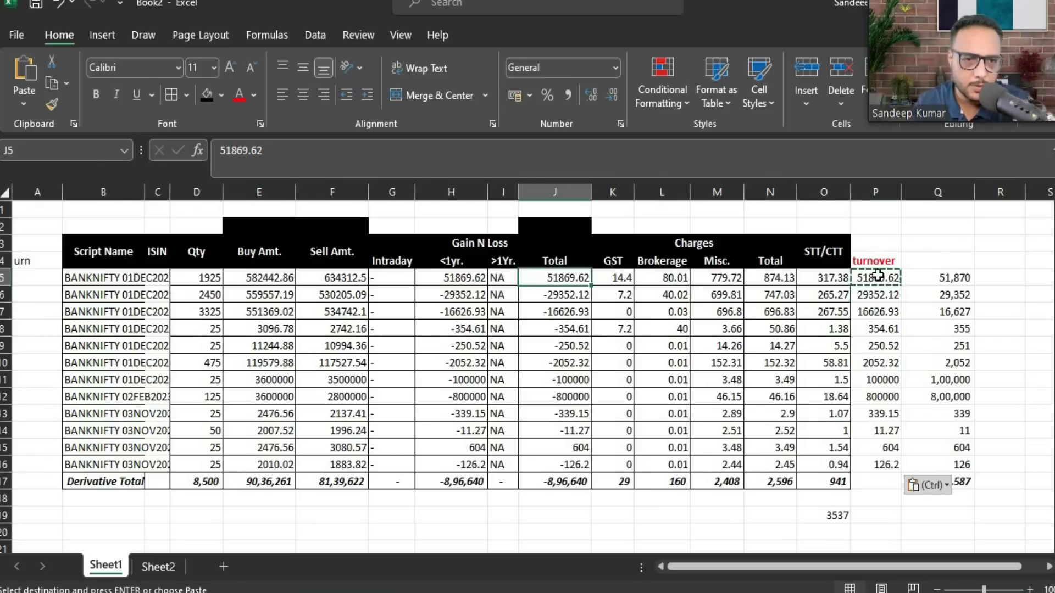
left_click(878, 276)
left_click_drag(565, 300, 566, 464)
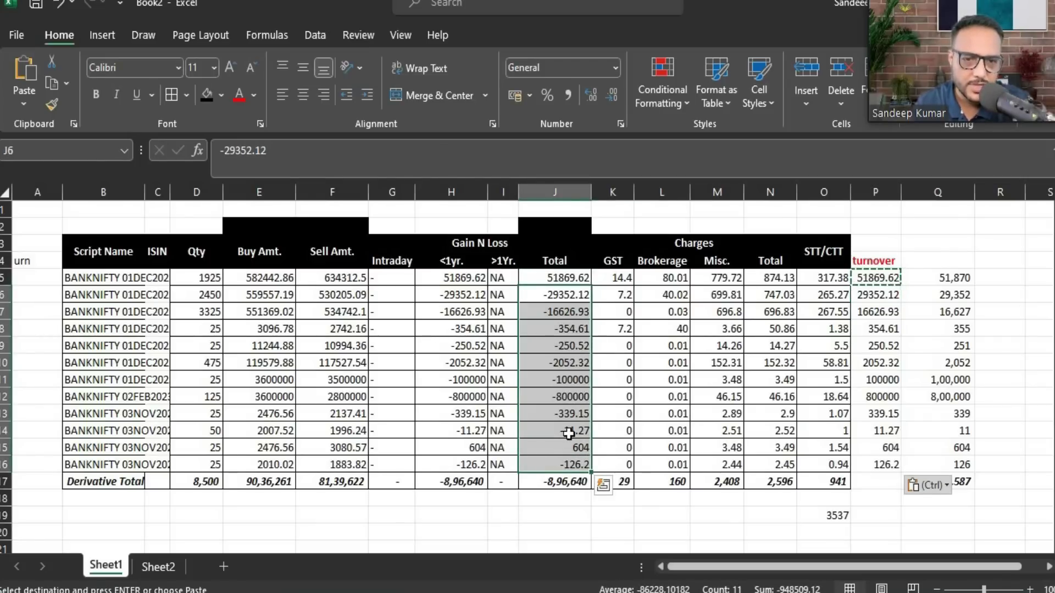
left_click_drag(877, 278, 888, 463)
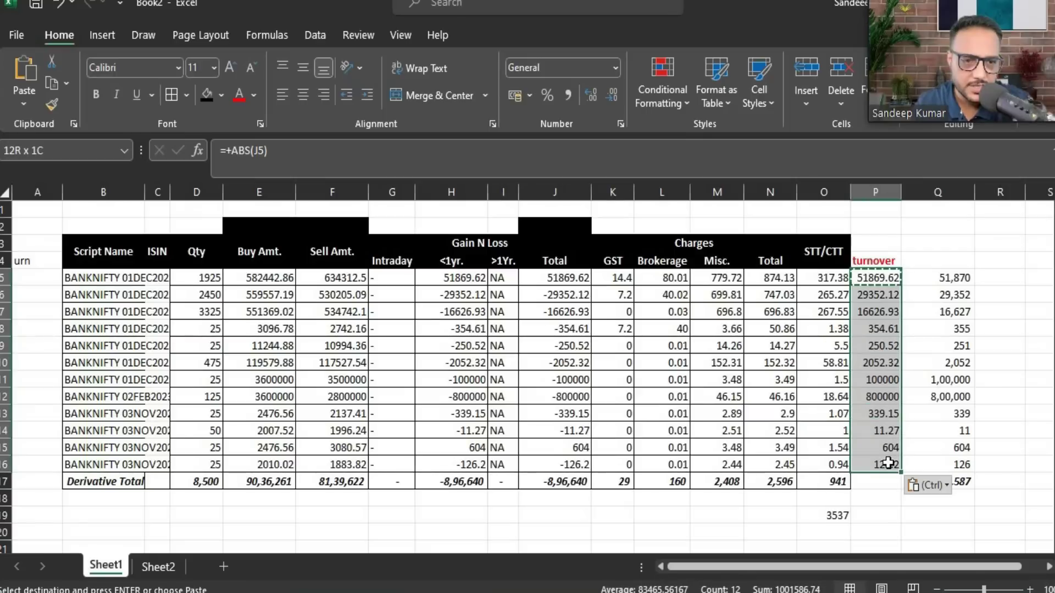
left_click_drag(959, 281, 959, 488)
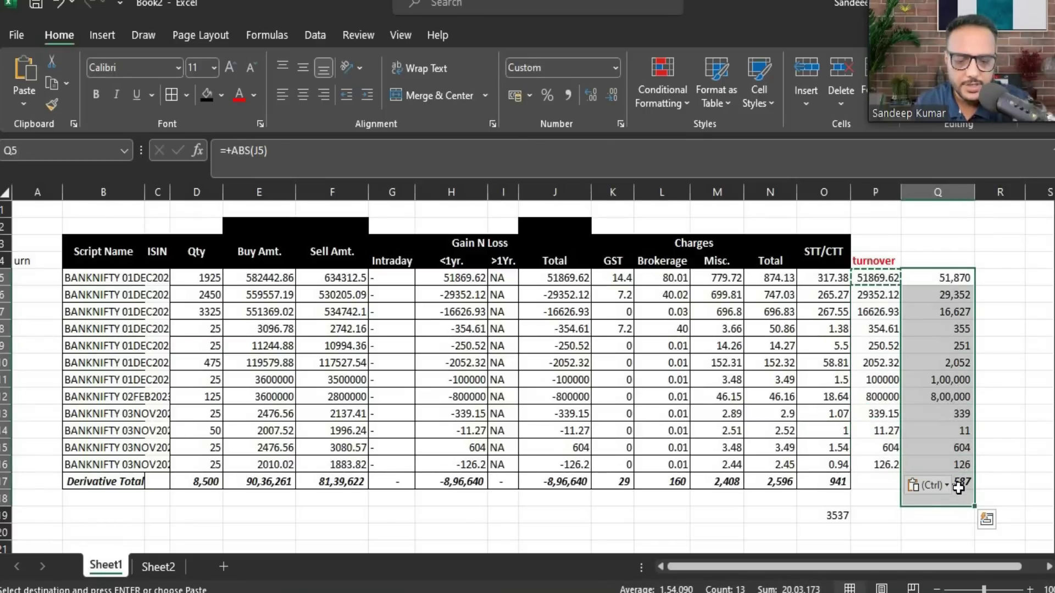
key("ctrl+z")
Total the turnover column in cell P17 with a SUM of P5:P16.
key("Down")
type("+s")
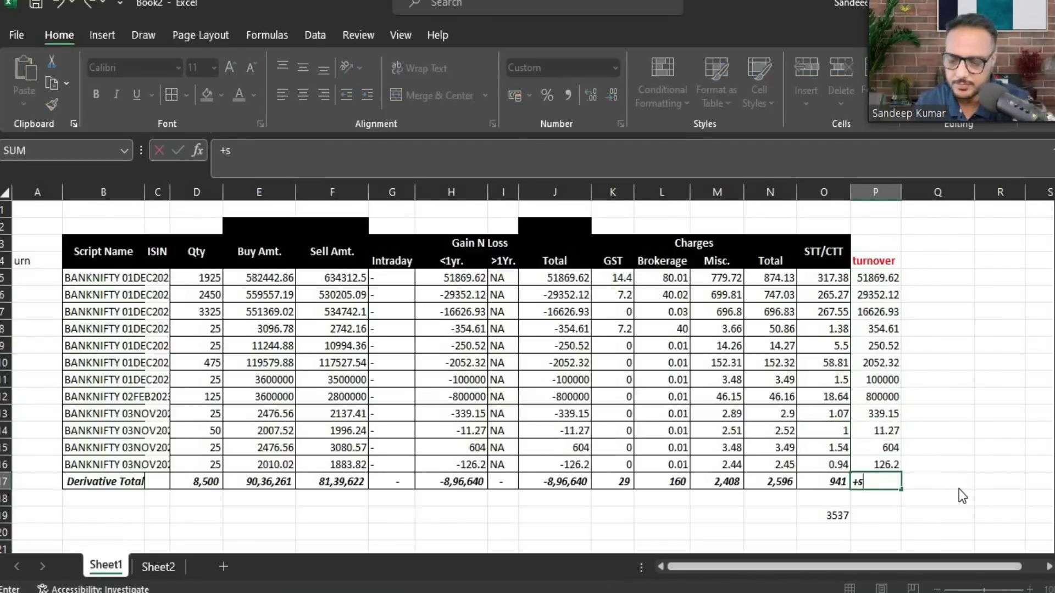
type("um(")
key("Up")
key("shift+Up")
key("shift+Up")
key("shift+Up")
key("shift+Up")
key("shift+Up")
key("shift+Up")
key("shift+Up")
key("shift+Up")
key("shift+Up")
key("shift+Up")
key("shift+Up")
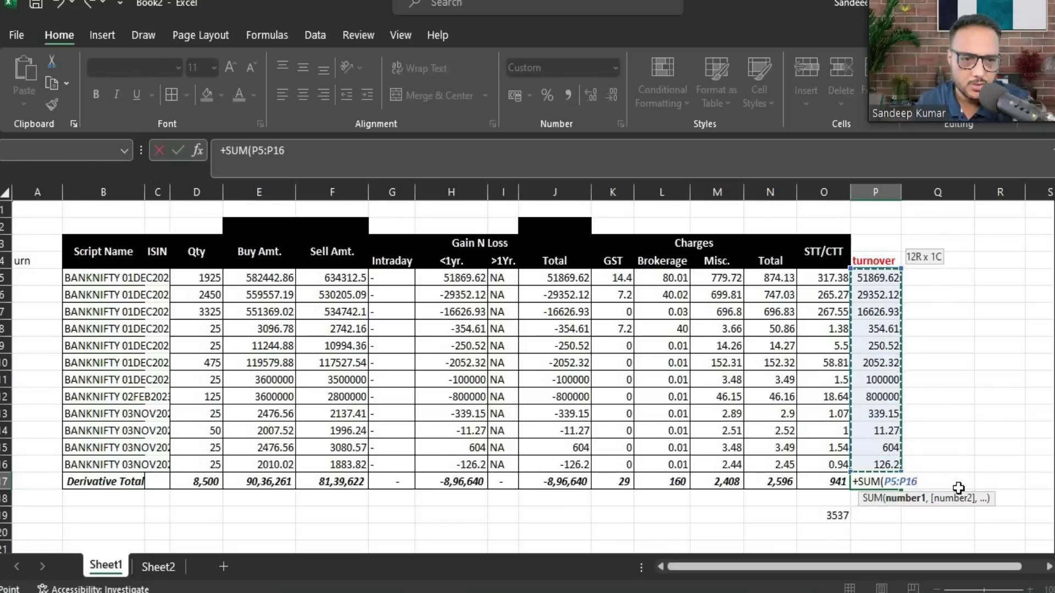
key("Return")
key("Up")
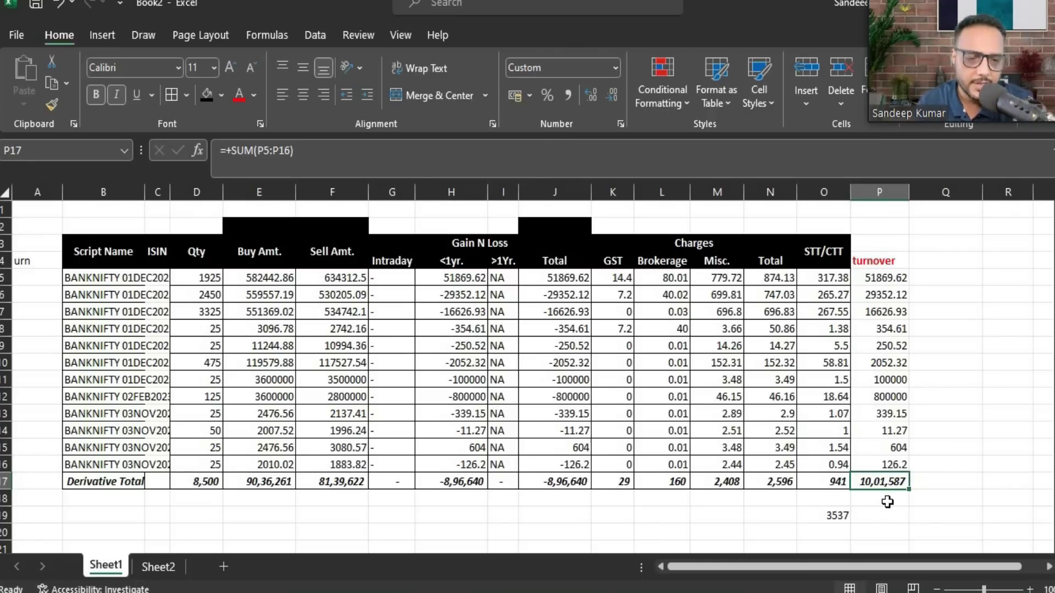
Enter "No Audit" in cell P18 below the turnover total and colour the total in P17 red.
left_click(886, 497)
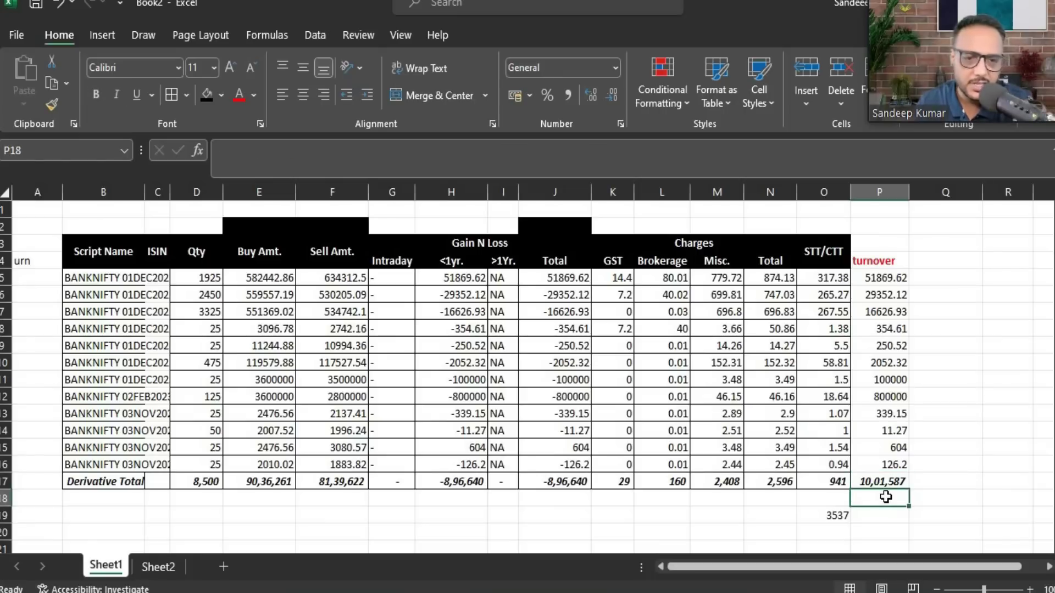
type("No Audit")
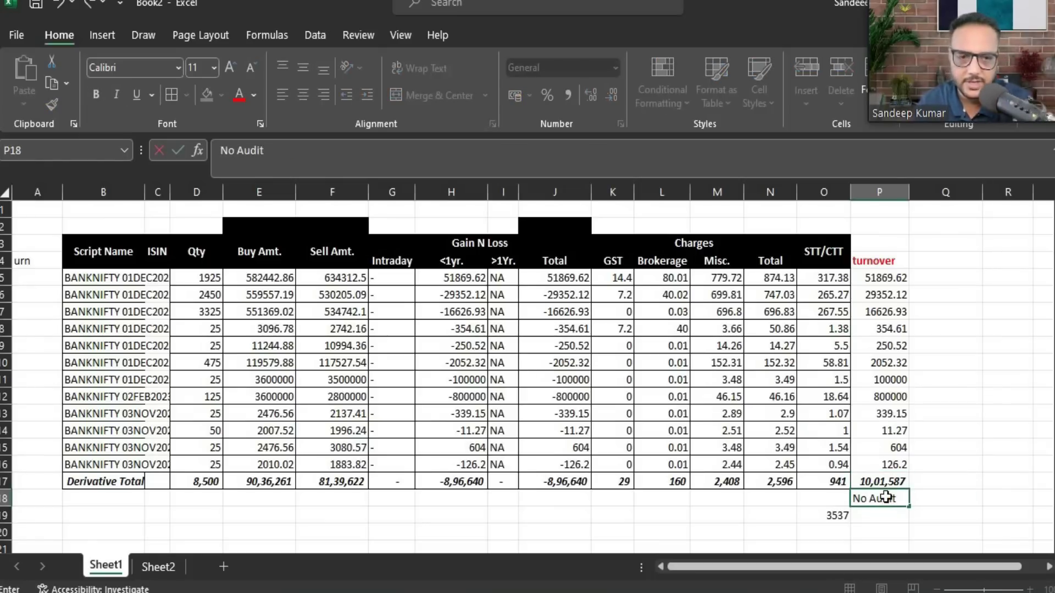
key("Up")
key("Up")
key("Up")
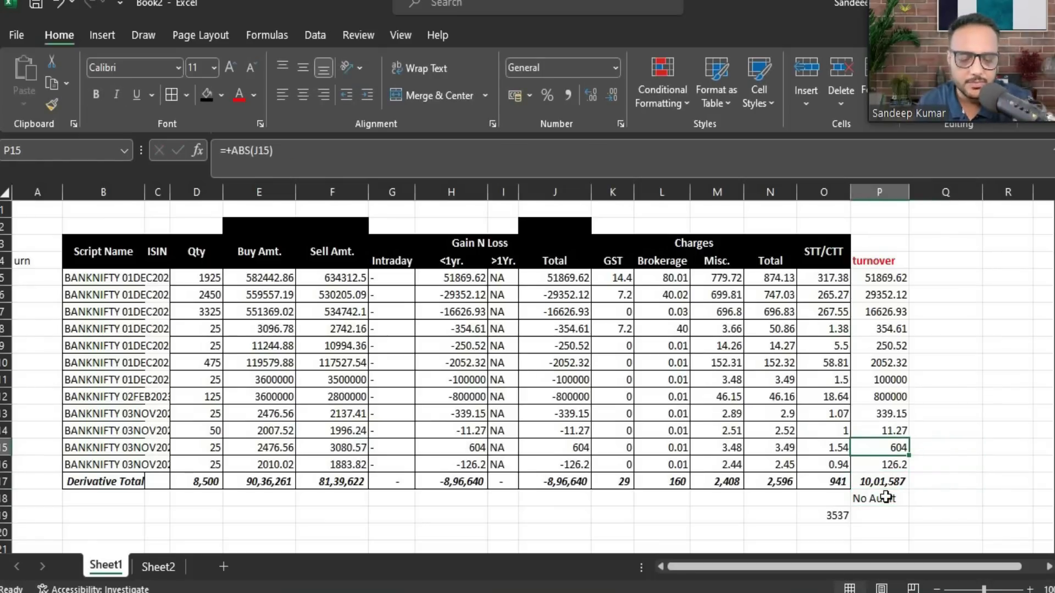
left_click(886, 498)
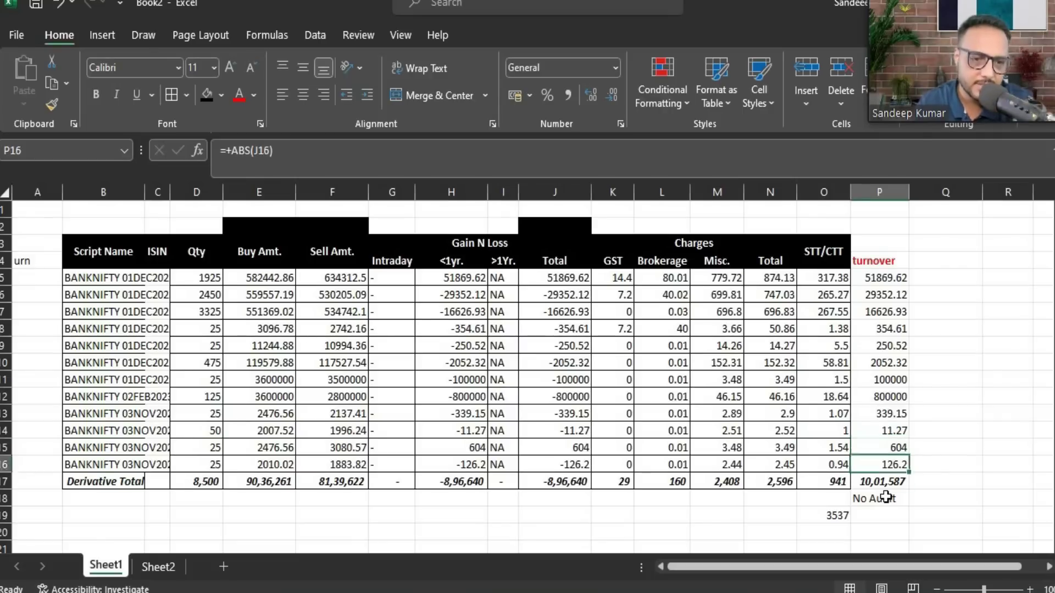
key("Up")
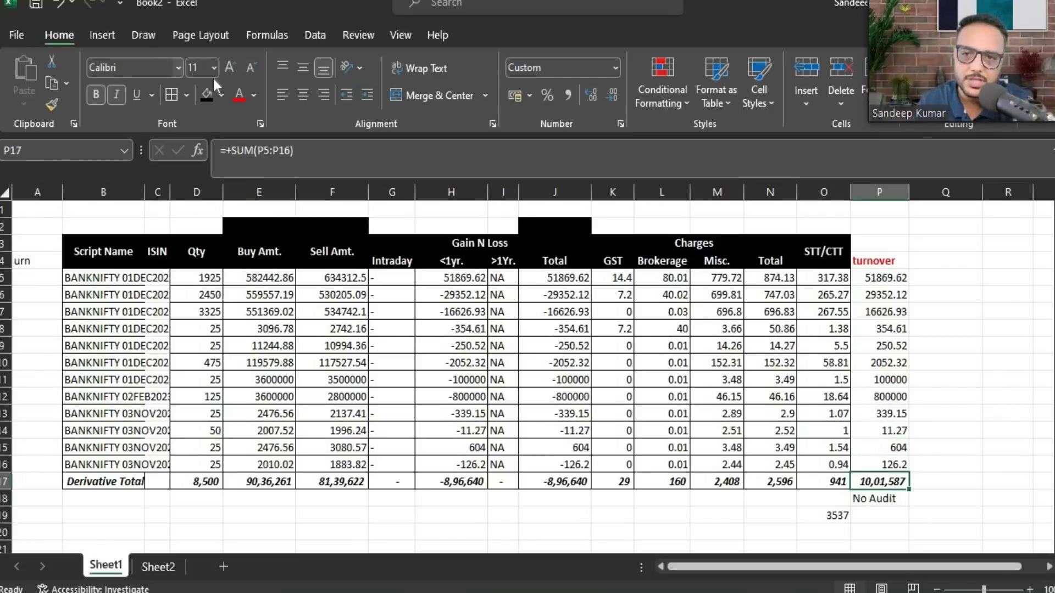
left_click(239, 95)
left_click(883, 500)
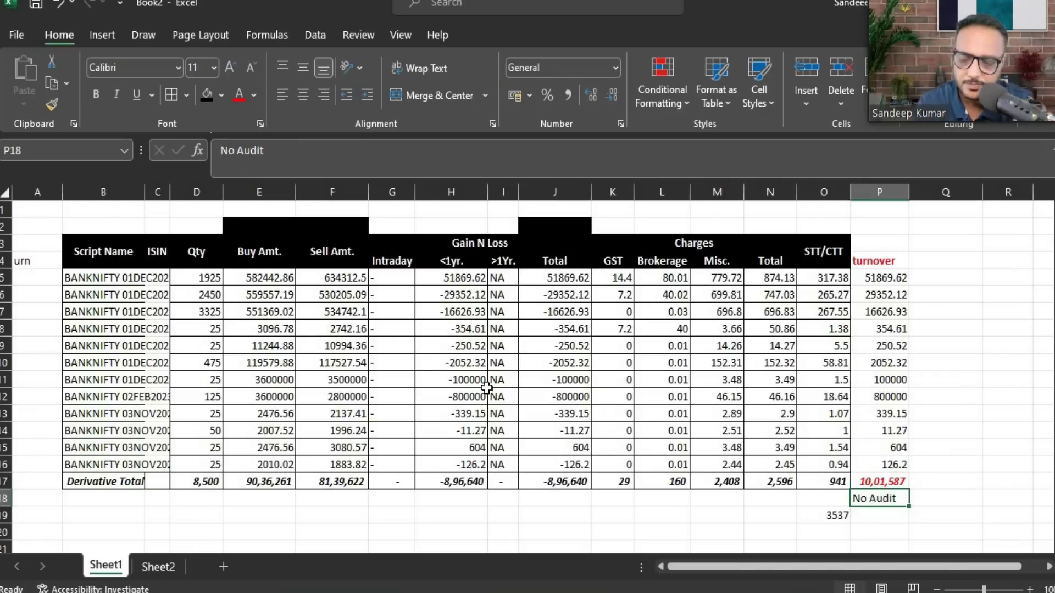
Examine the turnover column and the Buy Amt. and Sell Amt. totals, and compare them with Purchase of Options in Sheet2's P&L account.
left_click_drag(876, 210, 901, 499)
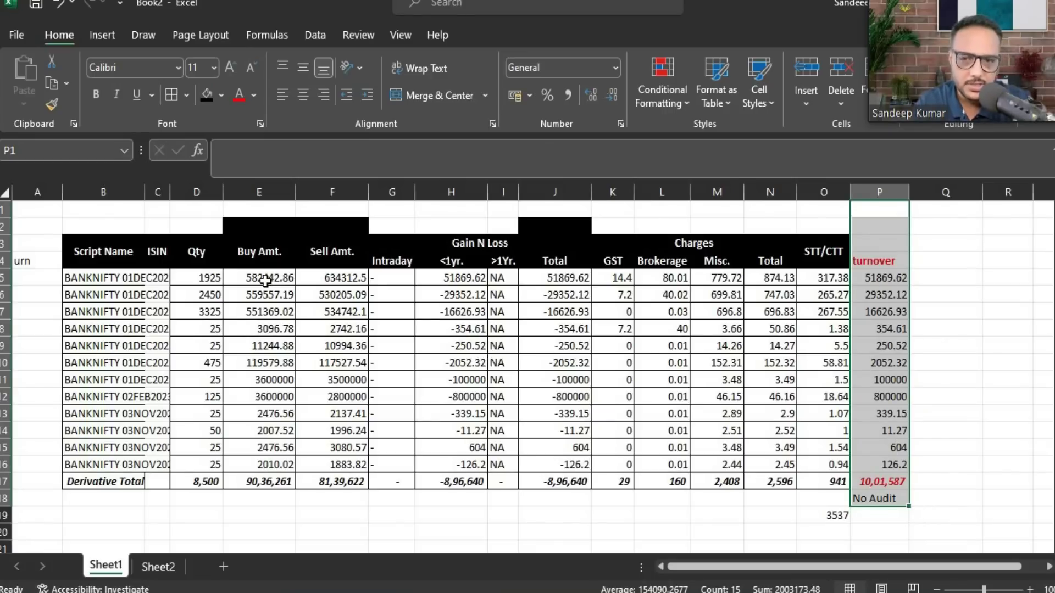
left_click_drag(265, 280, 262, 464)
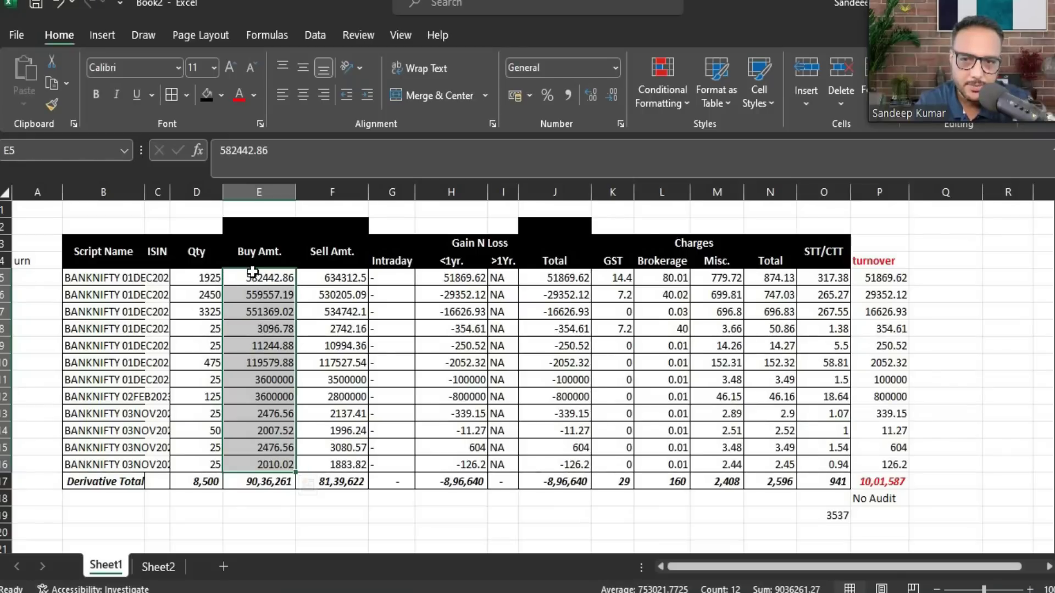
left_click(267, 486)
left_click_drag(343, 277, 338, 465)
left_click(336, 483)
left_click_drag(273, 479, 312, 478)
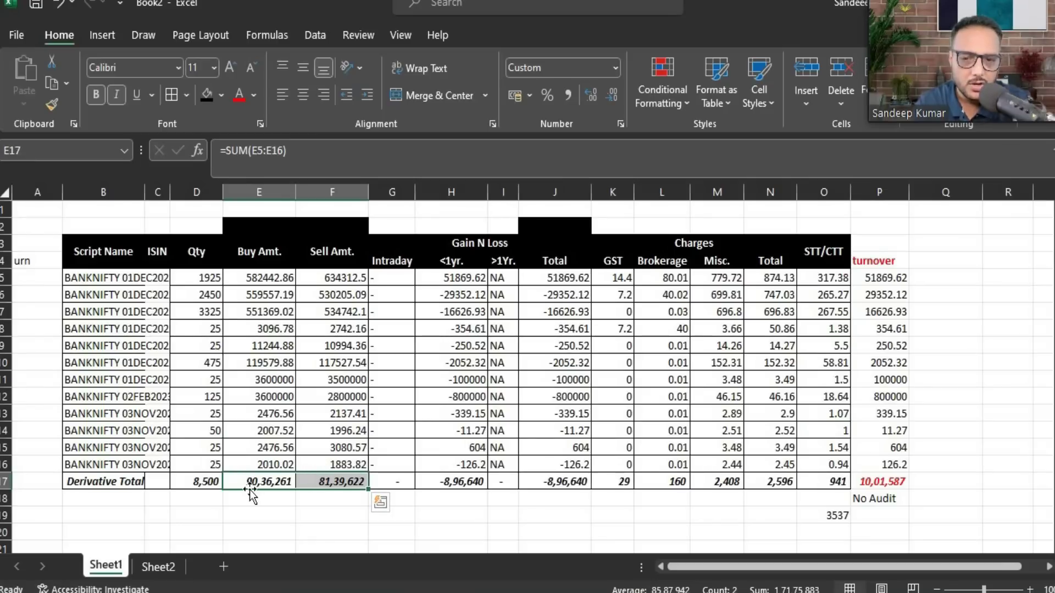
left_click(157, 569)
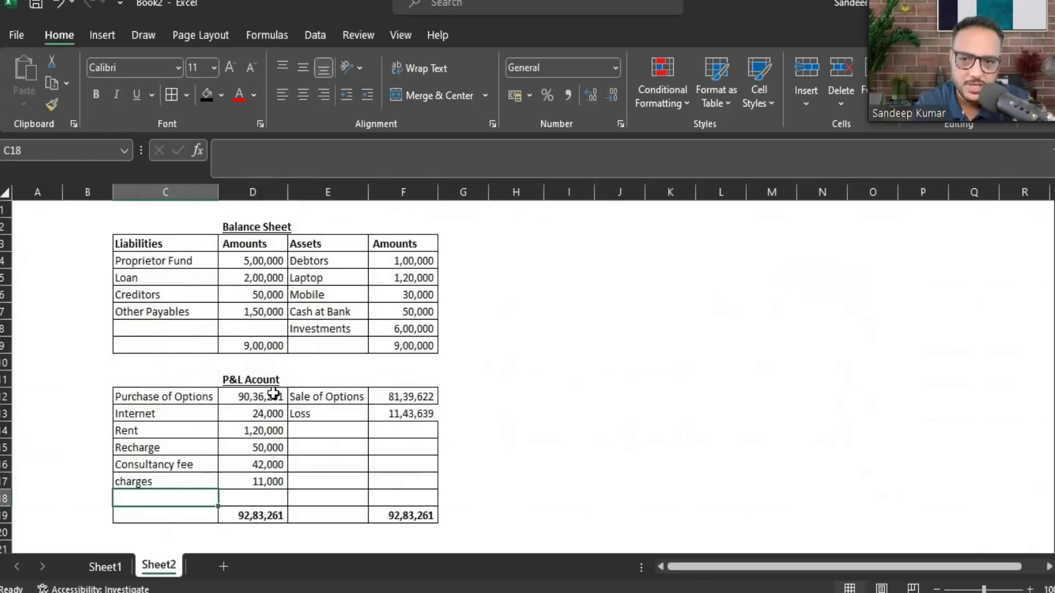
scroll(377, 237, "down", 2)
left_click(140, 298)
left_click(253, 297)
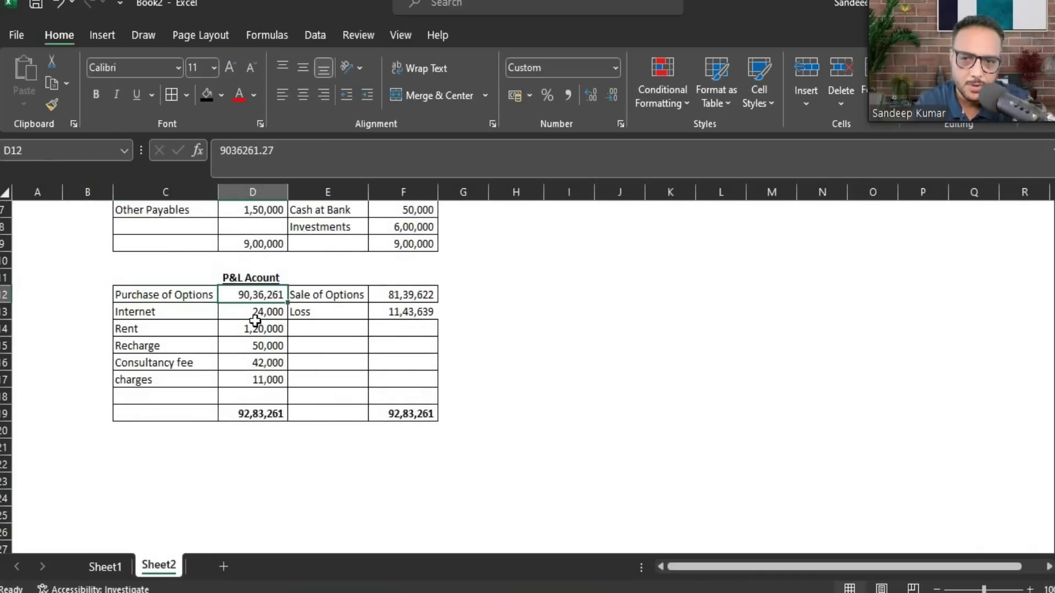
left_click(107, 567)
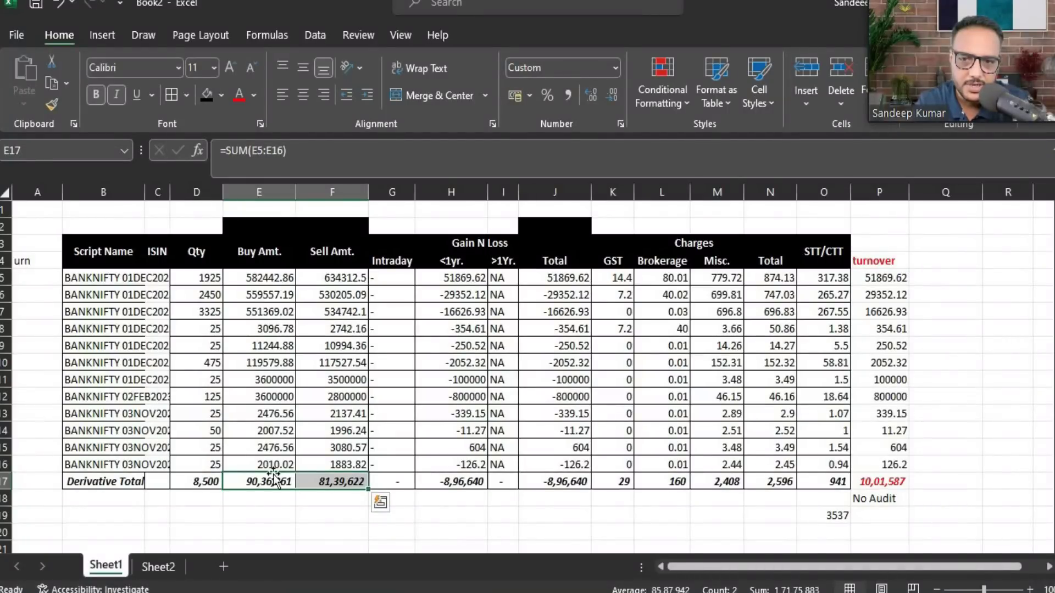
left_click(257, 253)
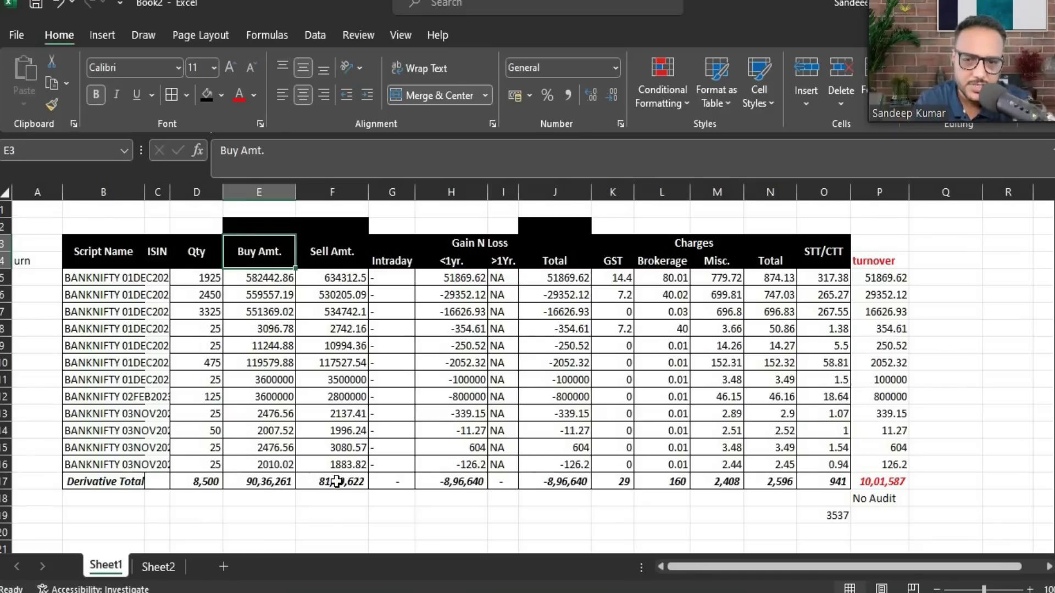
Look up the combined charges in Sheet1's cell O19 and set the charges amount in Sheet2's P&L account to 3,537.
left_click(839, 518)
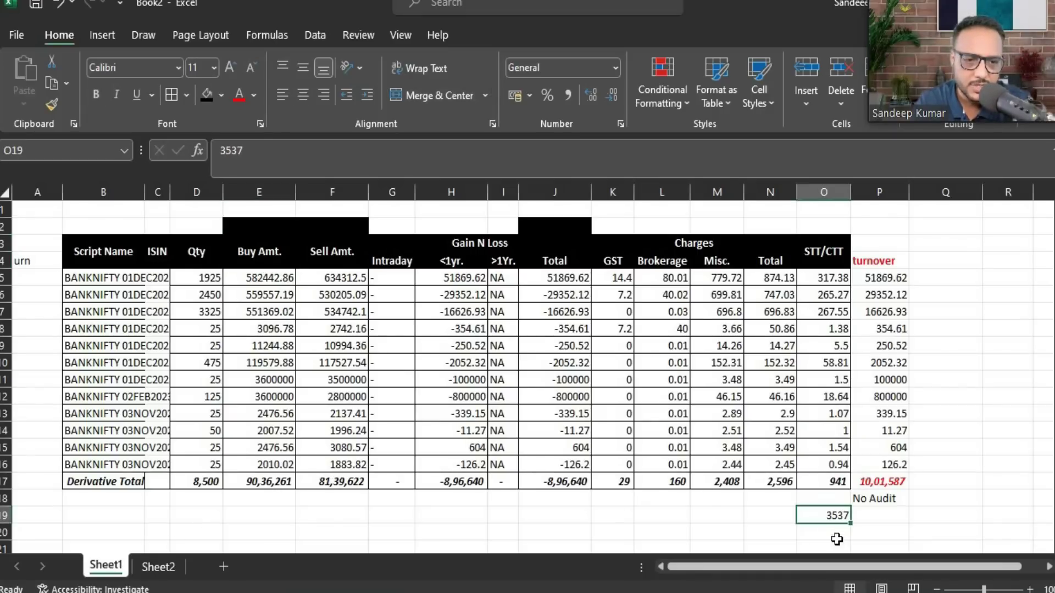
left_click(159, 567)
left_click(261, 380)
type("3,537")
key("Return")
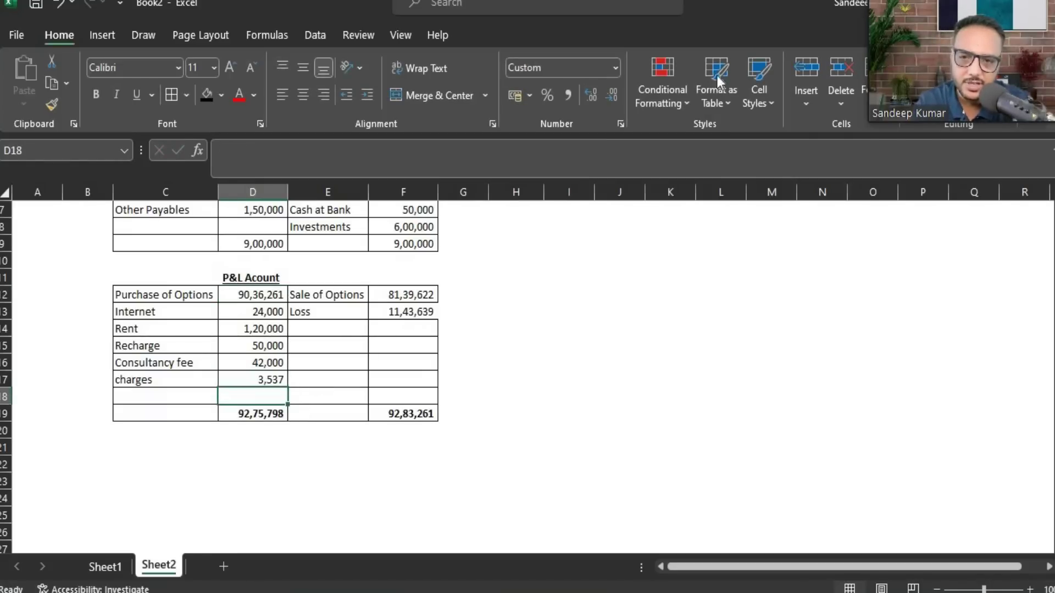
Review the P&L account in Sheet2, from Purchase of Options through the expense and charges amounts to the Sale of Options and Loss amounts.
left_click(257, 295)
left_click(264, 313)
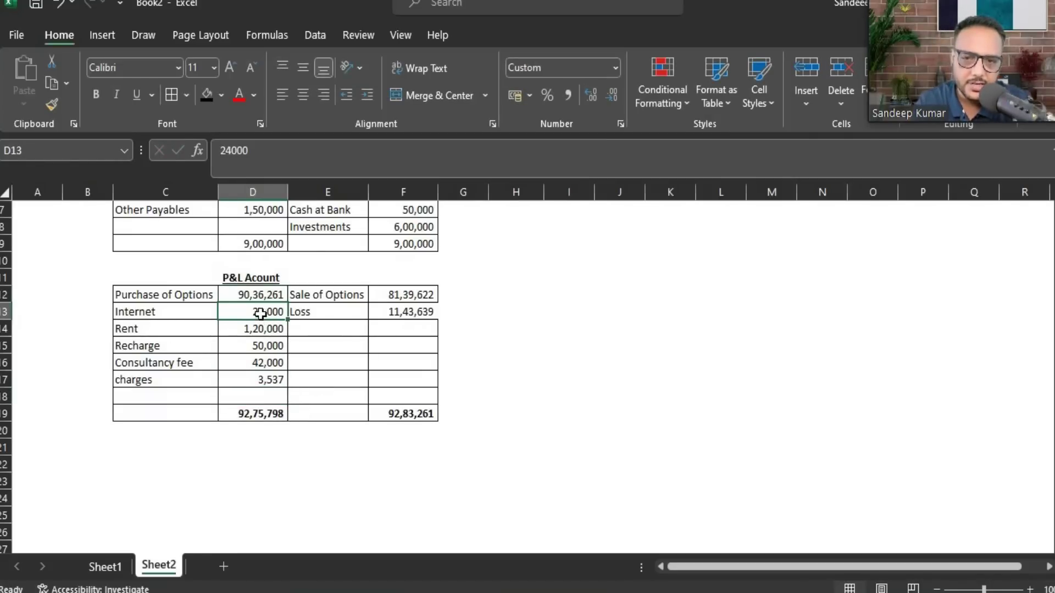
left_click(252, 330)
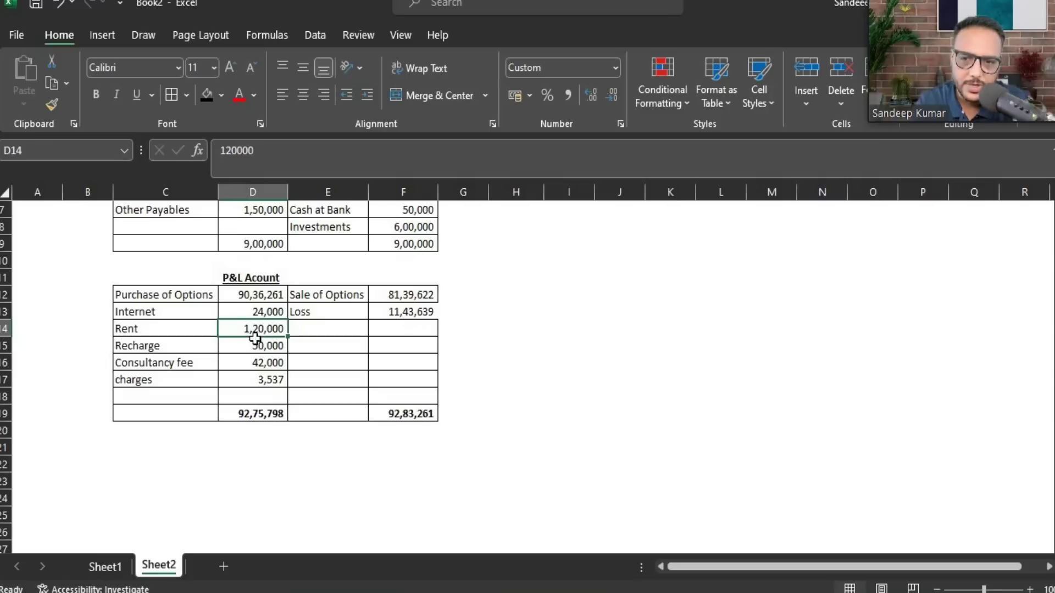
left_click(265, 346)
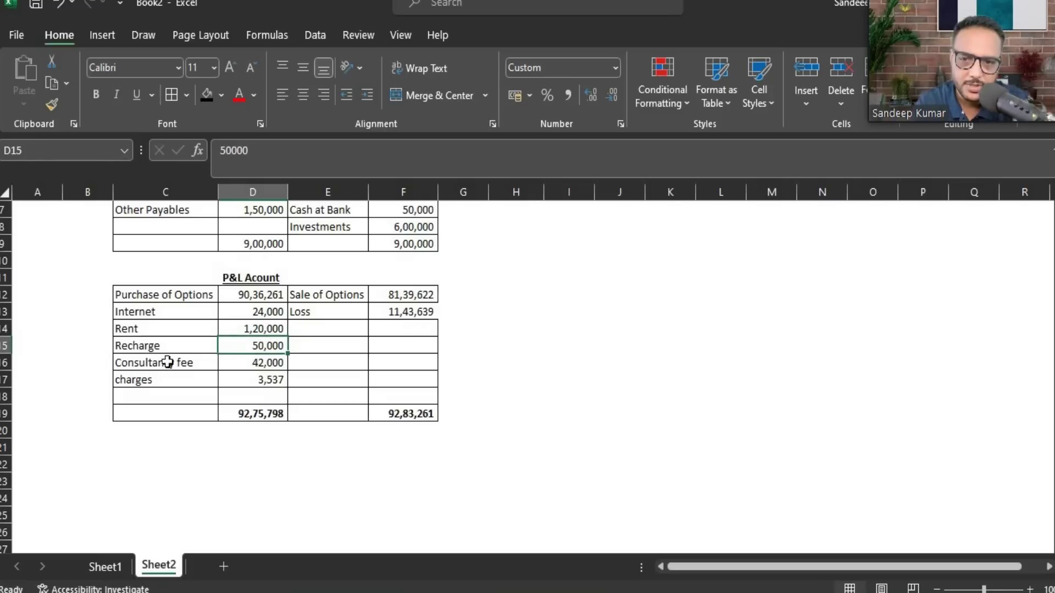
left_click(251, 362)
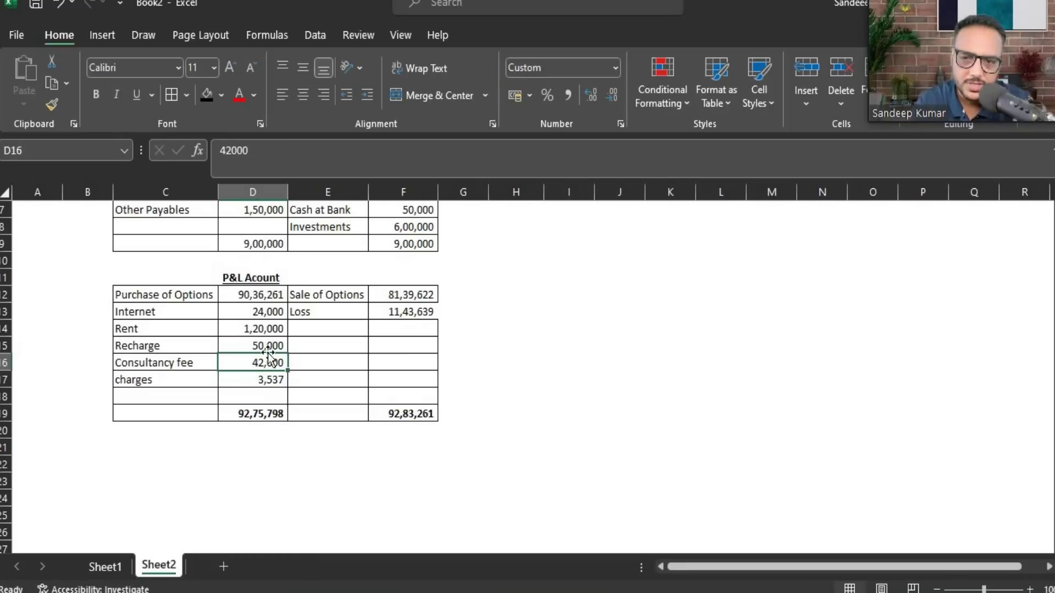
left_click(248, 385)
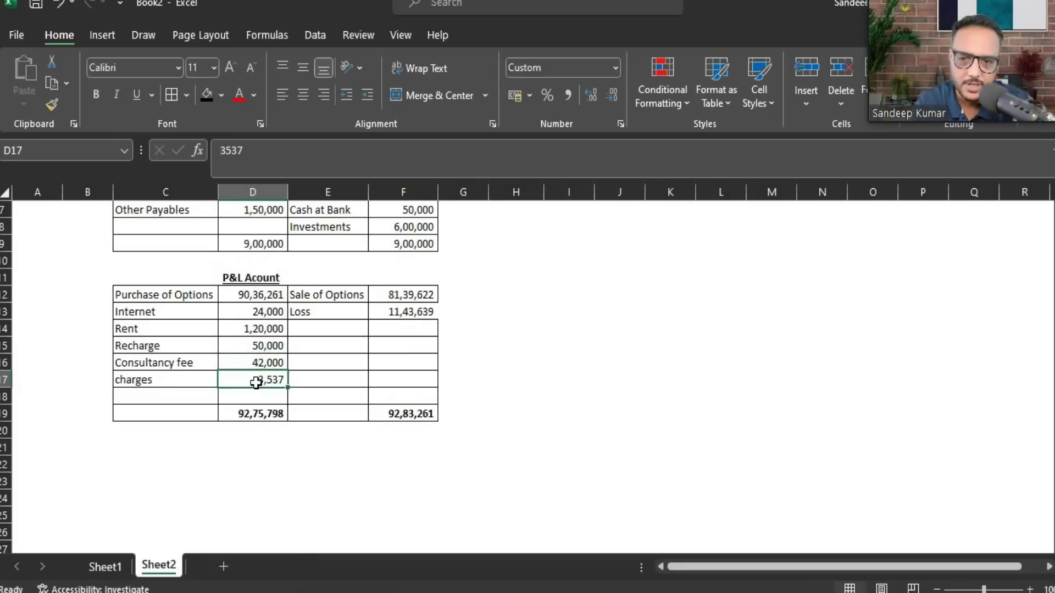
left_click(415, 290)
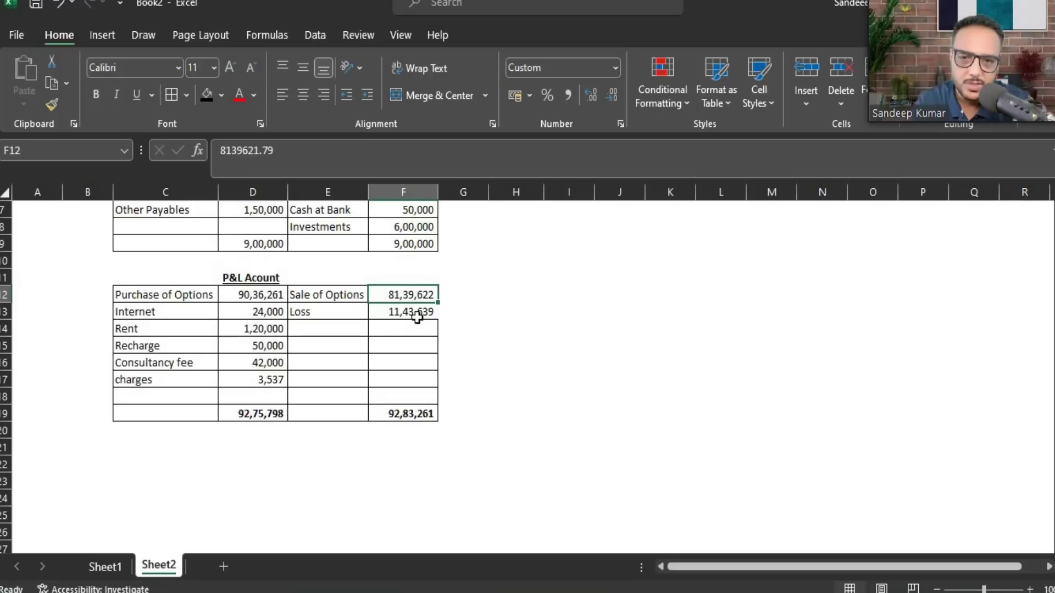
left_click(417, 313)
Enter the note "balancing fig" in cell G13 beside the Loss amount of the P&L account.
left_click(464, 311)
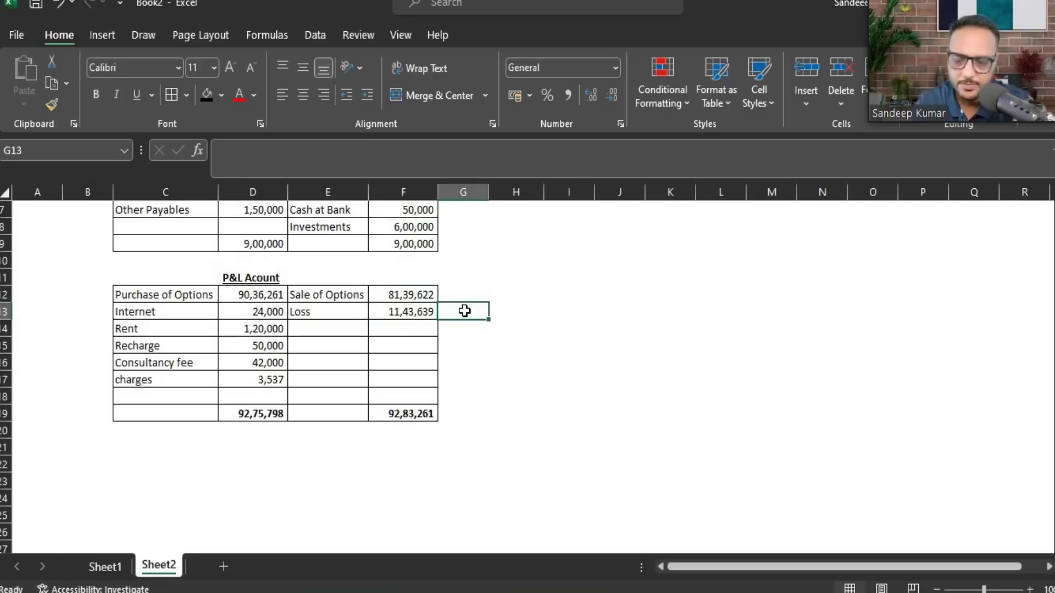
type("balanc")
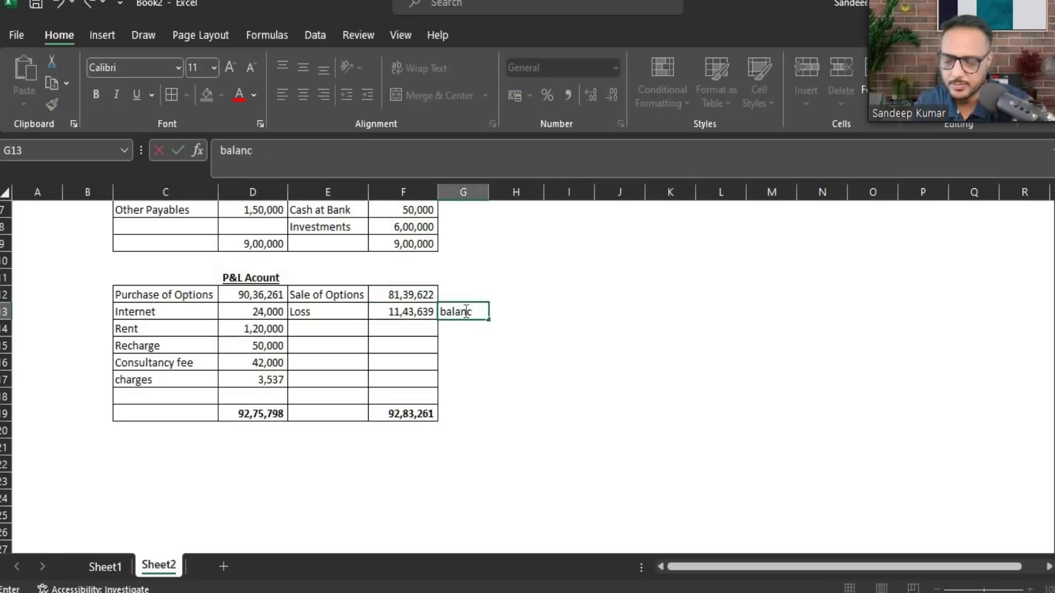
type("ing fig")
key("Tab")
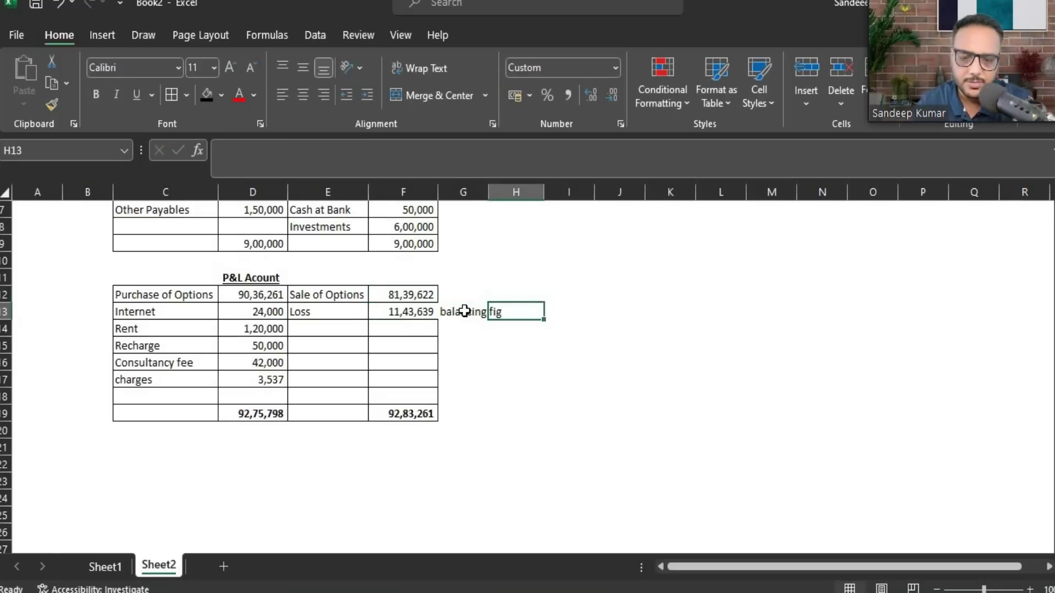
left_click(464, 311)
left_click(256, 402)
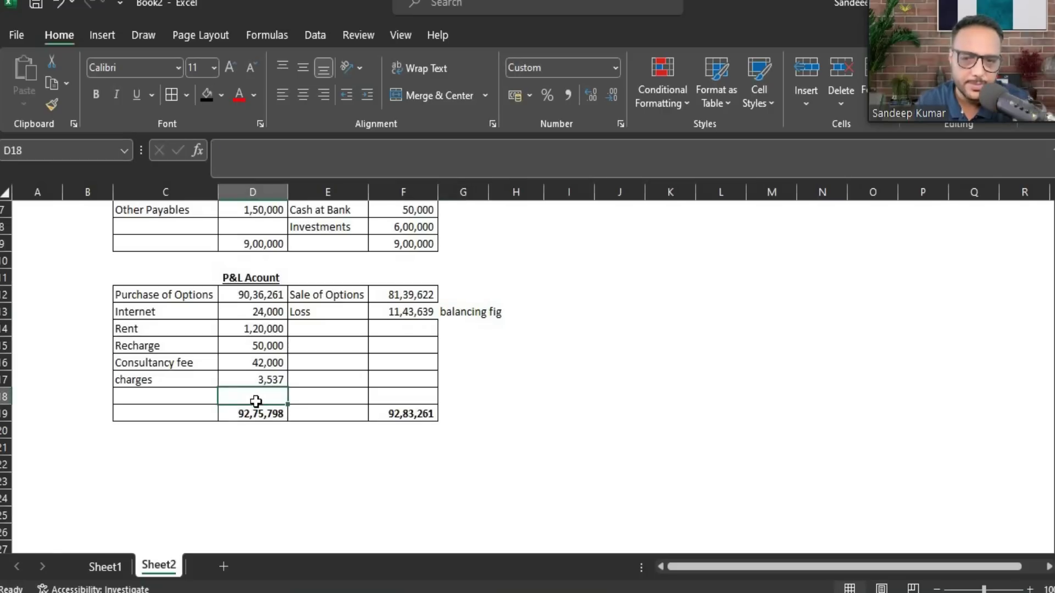
Check the P&L Loss amount and examine the balance sheet's asset and liability amounts with their totals.
left_click(419, 312)
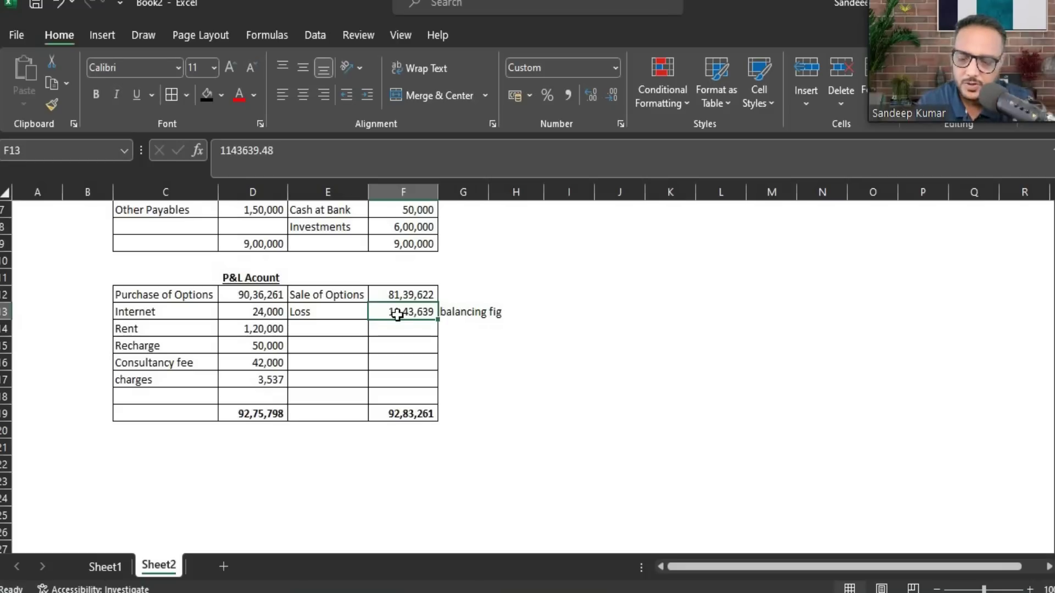
scroll(397, 314, "up", 2)
left_click_drag(194, 228, 436, 227)
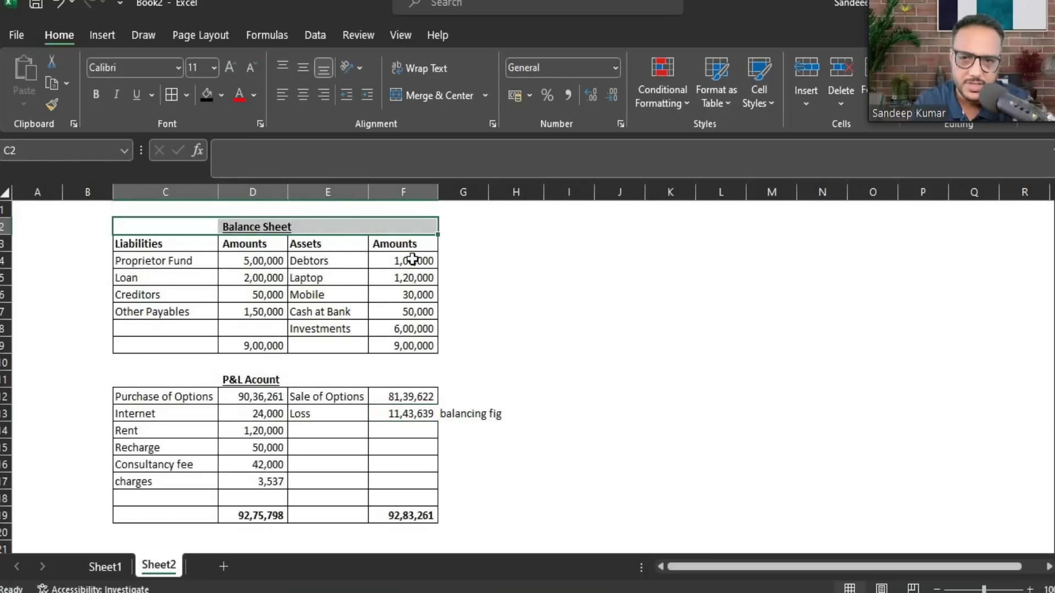
left_click(418, 276)
left_click(419, 295)
left_click(417, 343)
left_click_drag(259, 260, 252, 328)
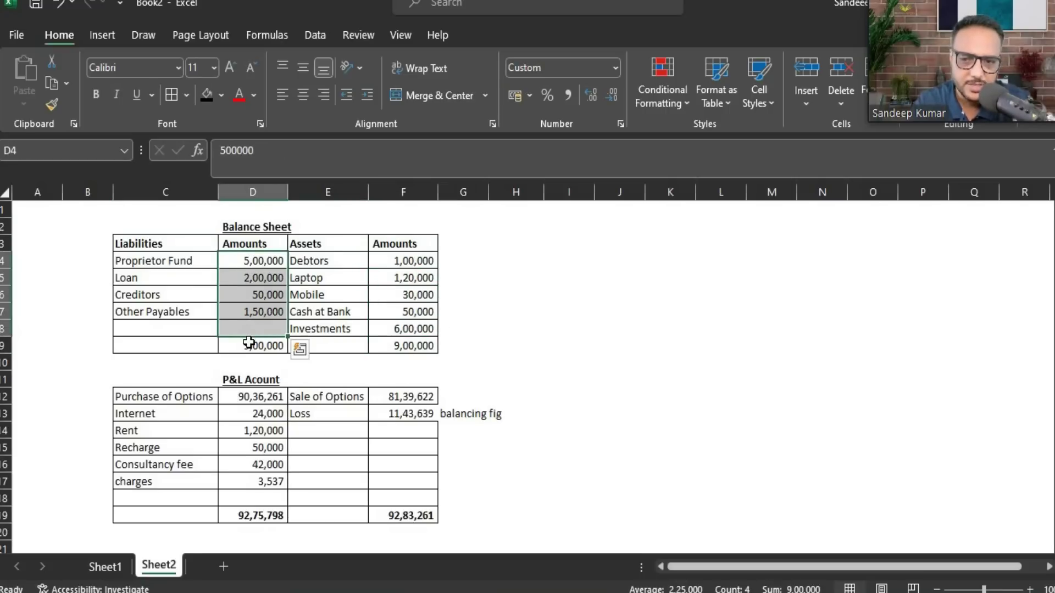
left_click(253, 345)
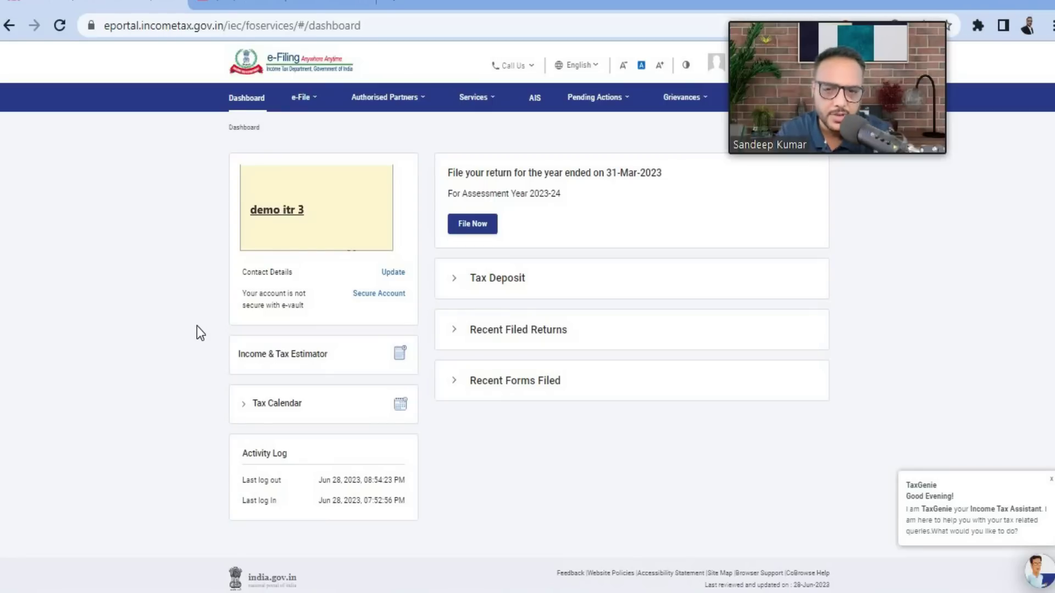
Switch to the income tax e-Filing portal and set up an income tax return for assessment year 2023-24 in Online mode.
left_click(311, 99)
mouse_move(316, 130)
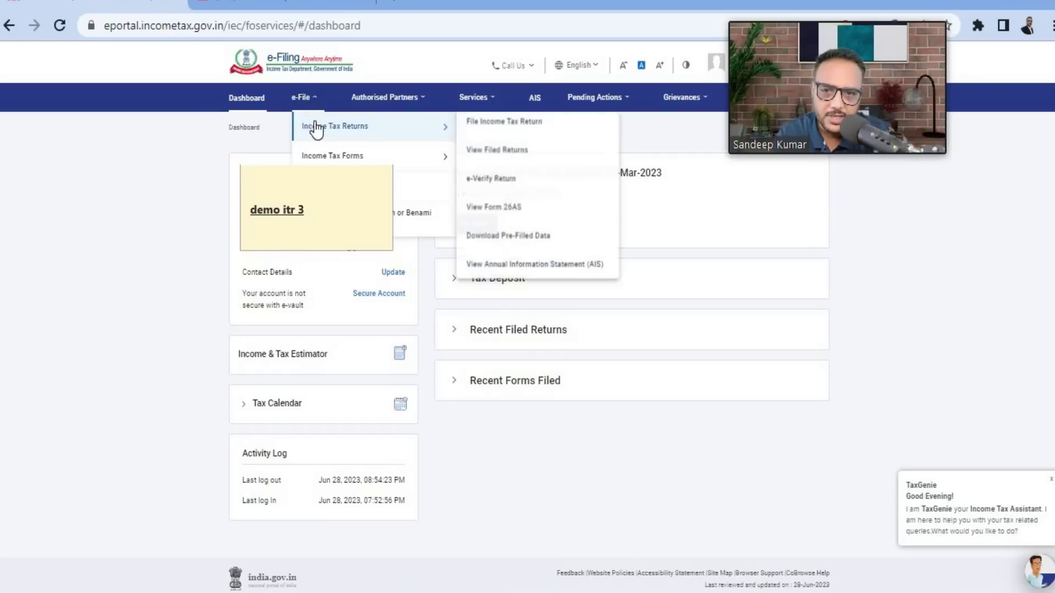
left_click(528, 123)
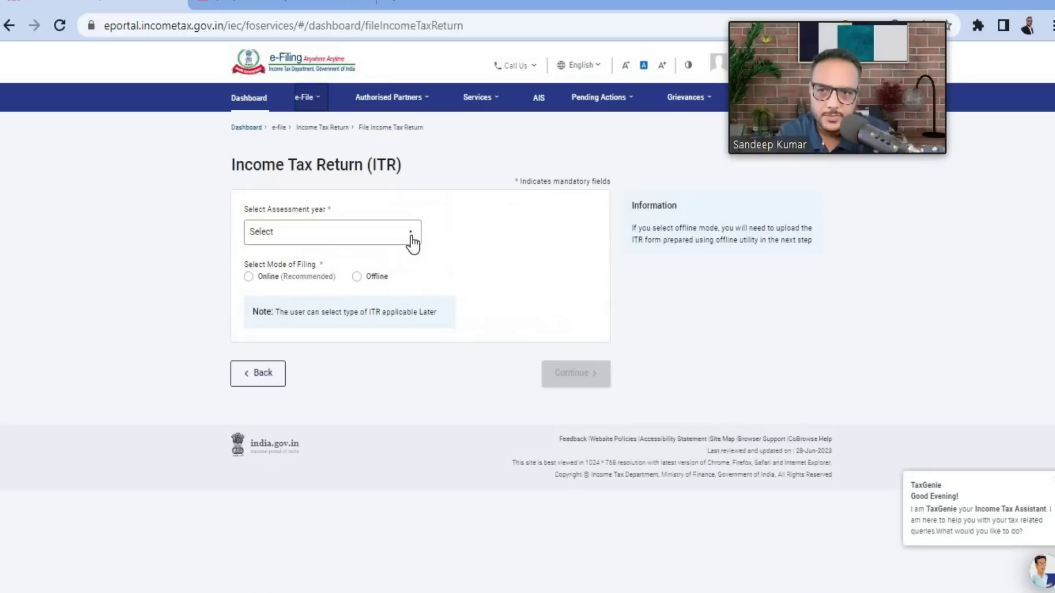
left_click(416, 235)
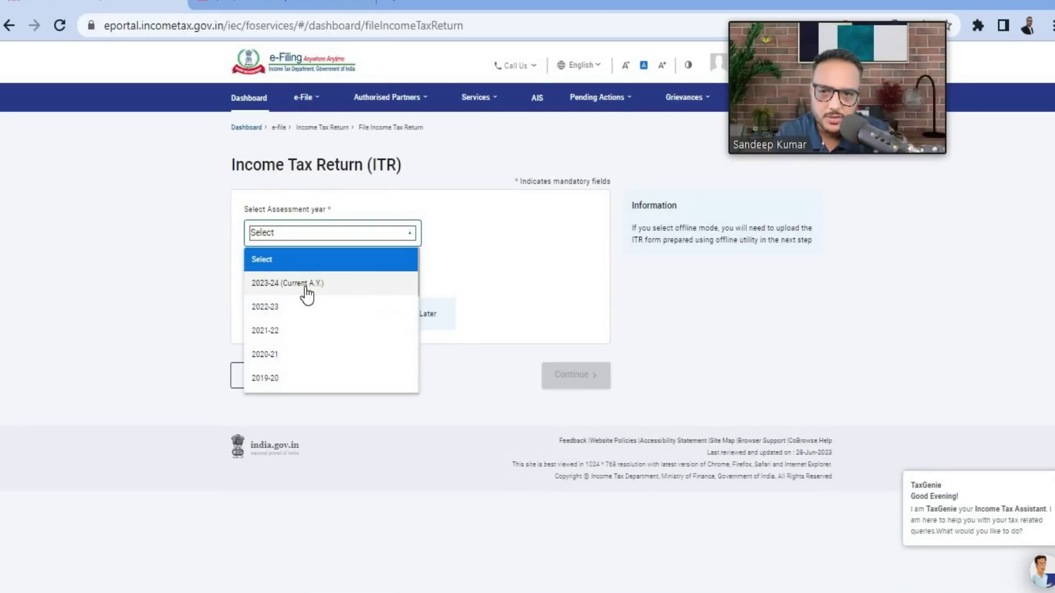
left_click(305, 283)
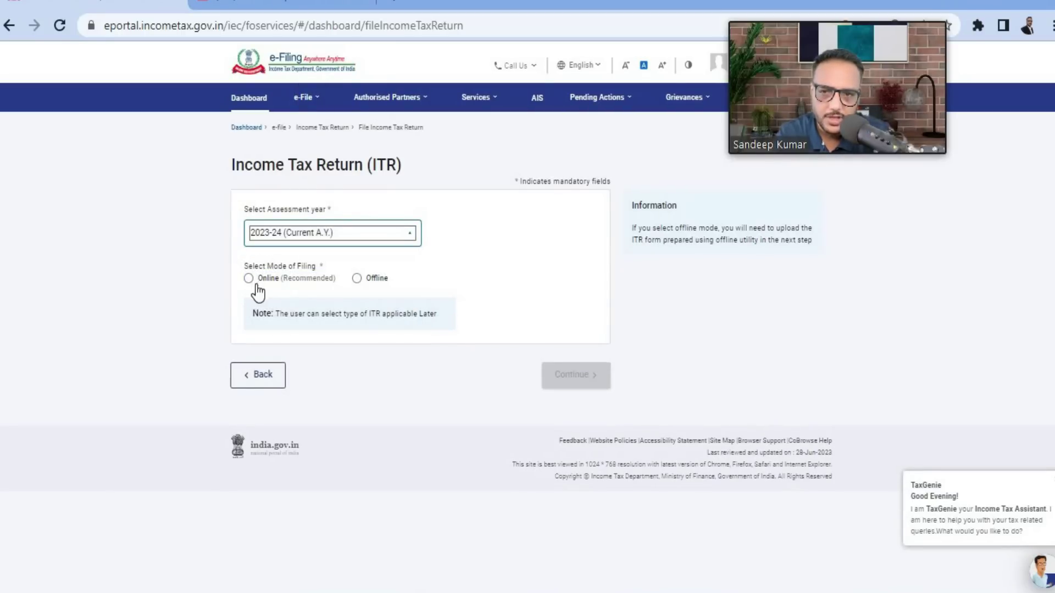
left_click(250, 279)
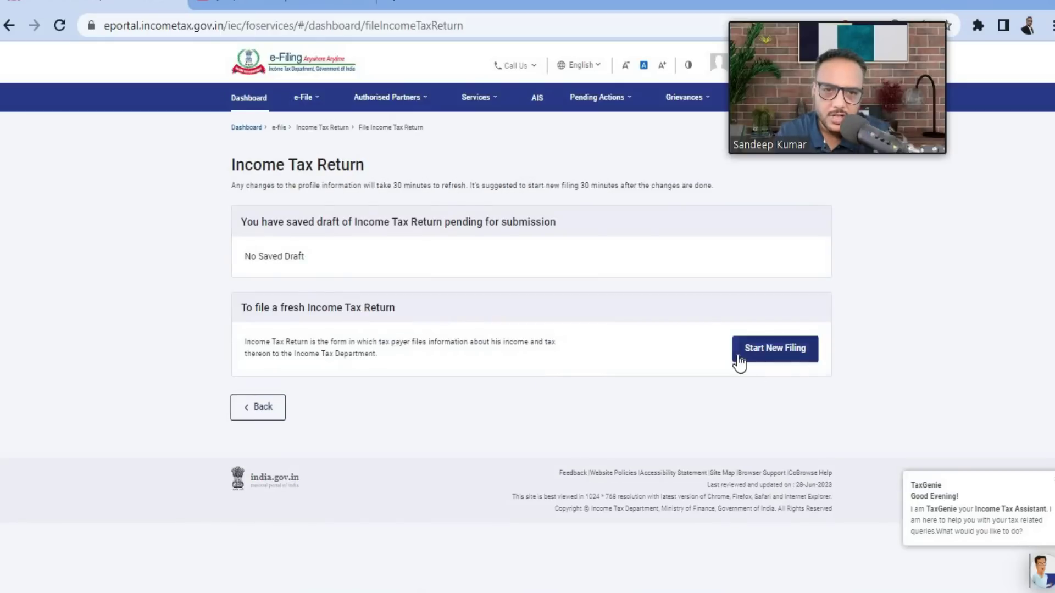
Start a new filing with Individual status and proceed with the ITR-3 form.
left_click(777, 355)
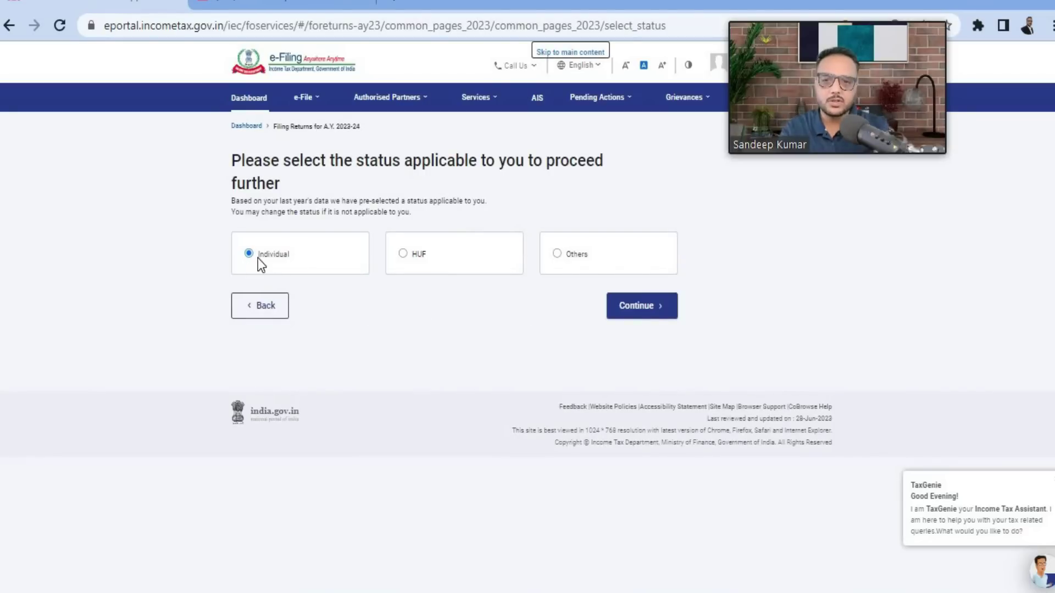
left_click(637, 306)
left_click(640, 269)
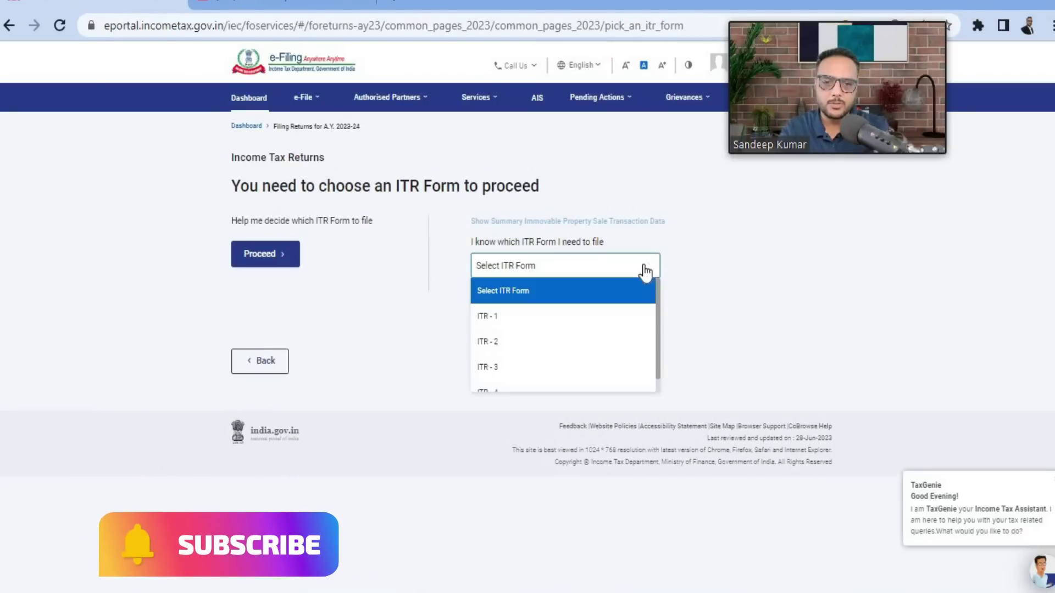
left_click(511, 374)
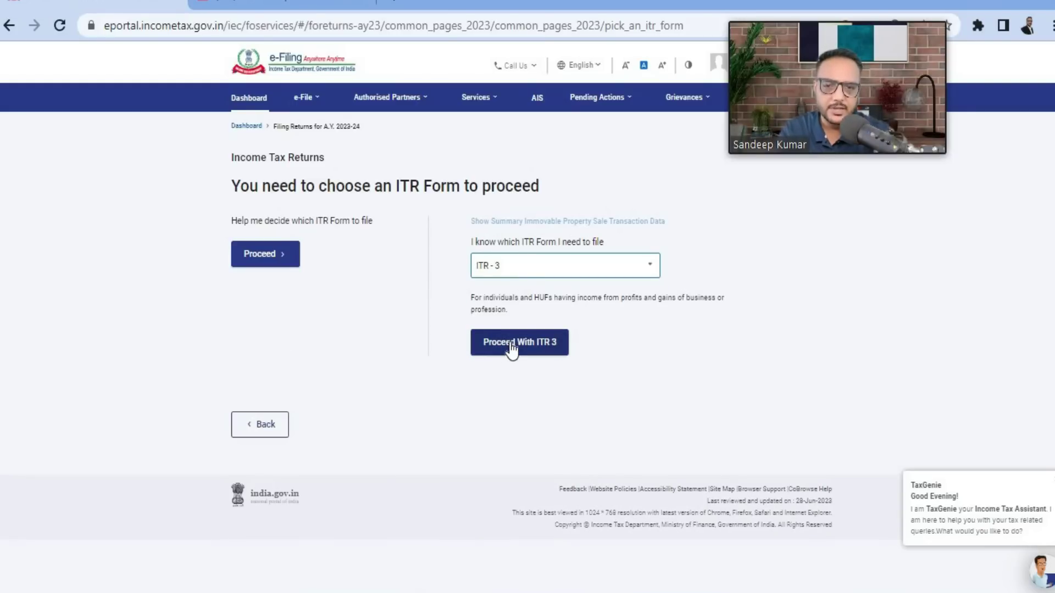
left_click(511, 346)
Give Others as the reason for filing the return and continue to the schedule selection.
left_click(345, 287)
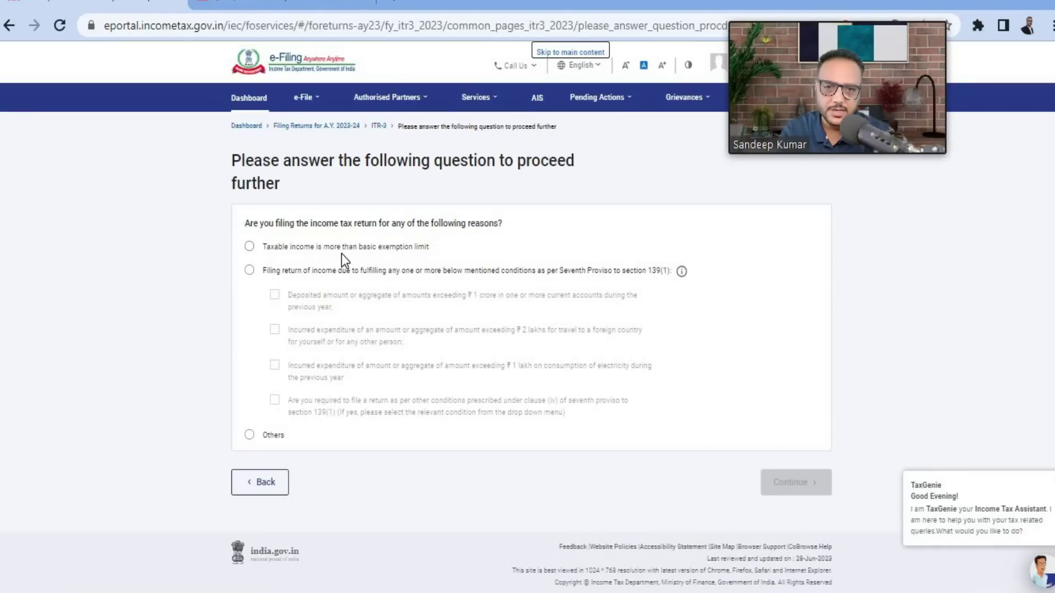
left_click(250, 435)
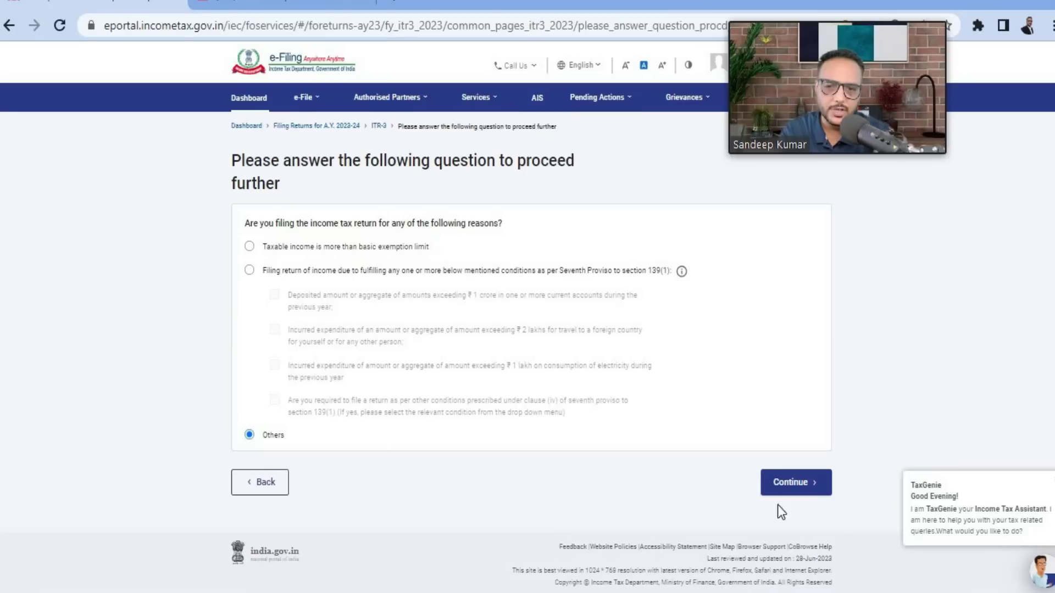
left_click(790, 483)
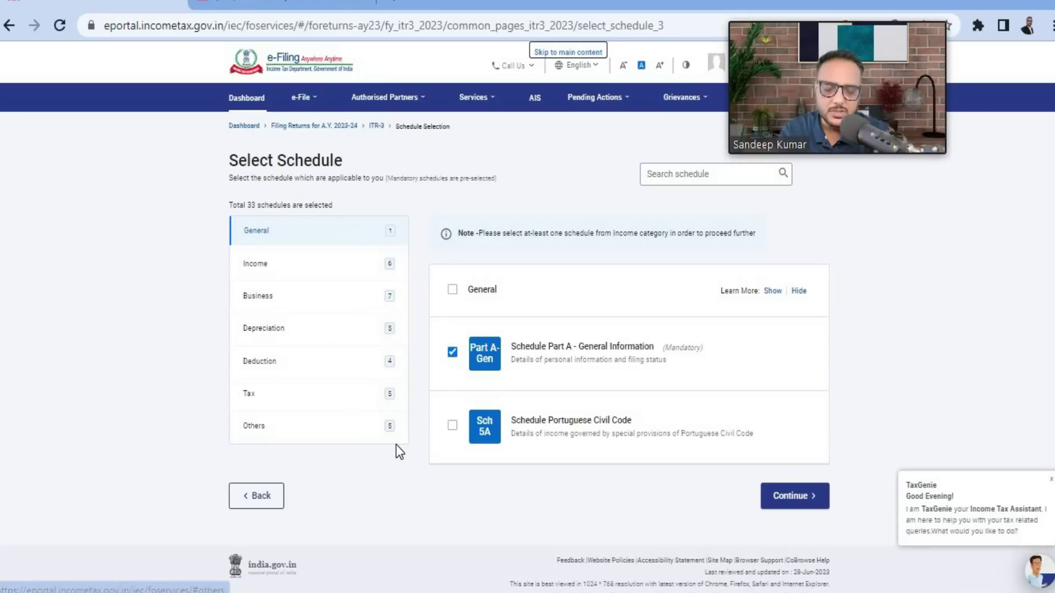
Deselect the Salary, Capital Gains, 112A, 115AD(1)(iii) provision and Other Sources schedules in the Income category.
scroll(549, 390, "down", 1)
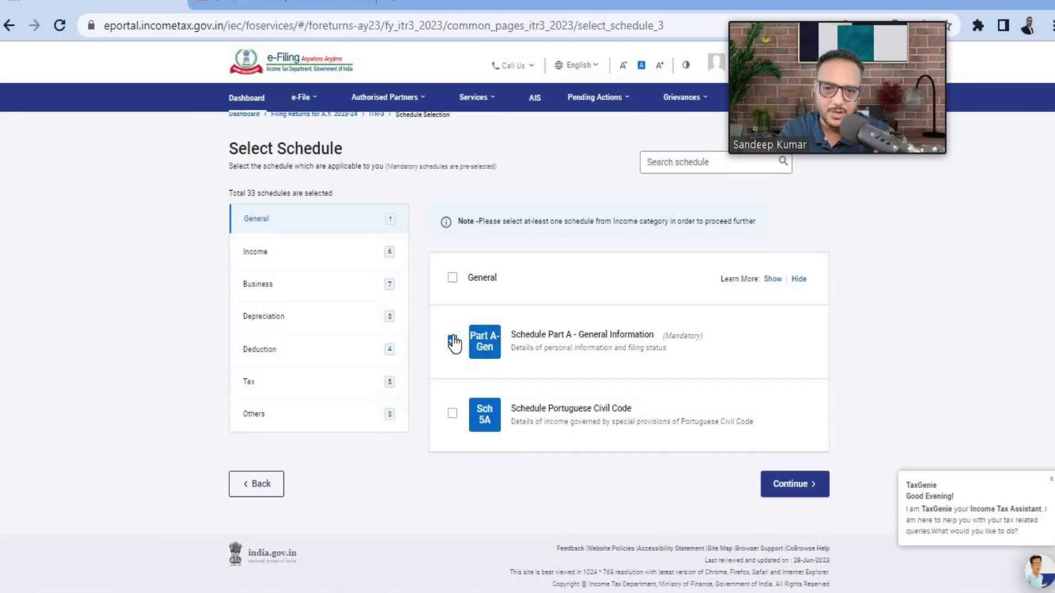
left_click(277, 255)
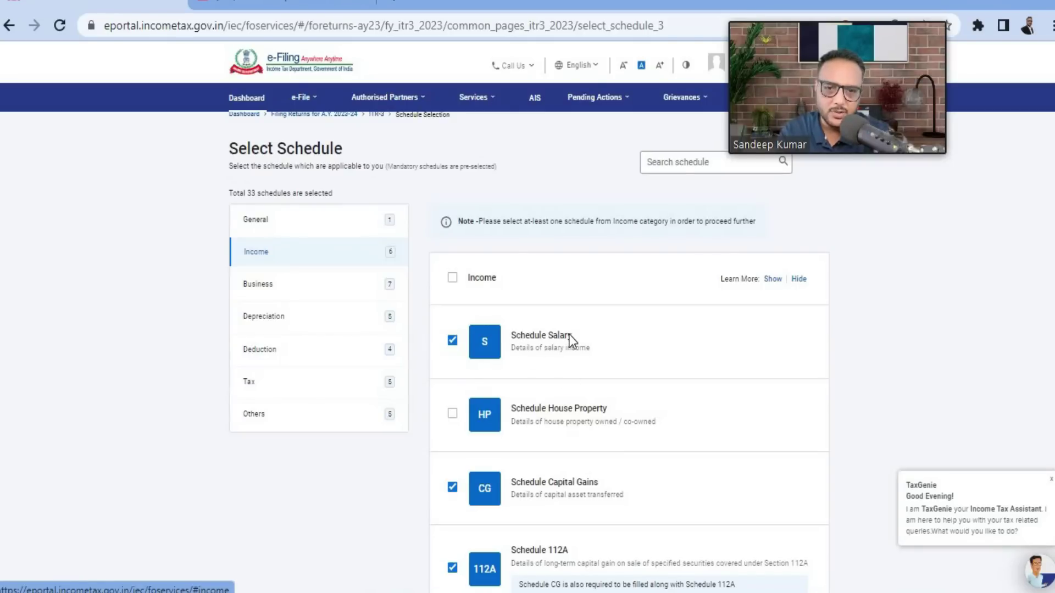
left_click(452, 345)
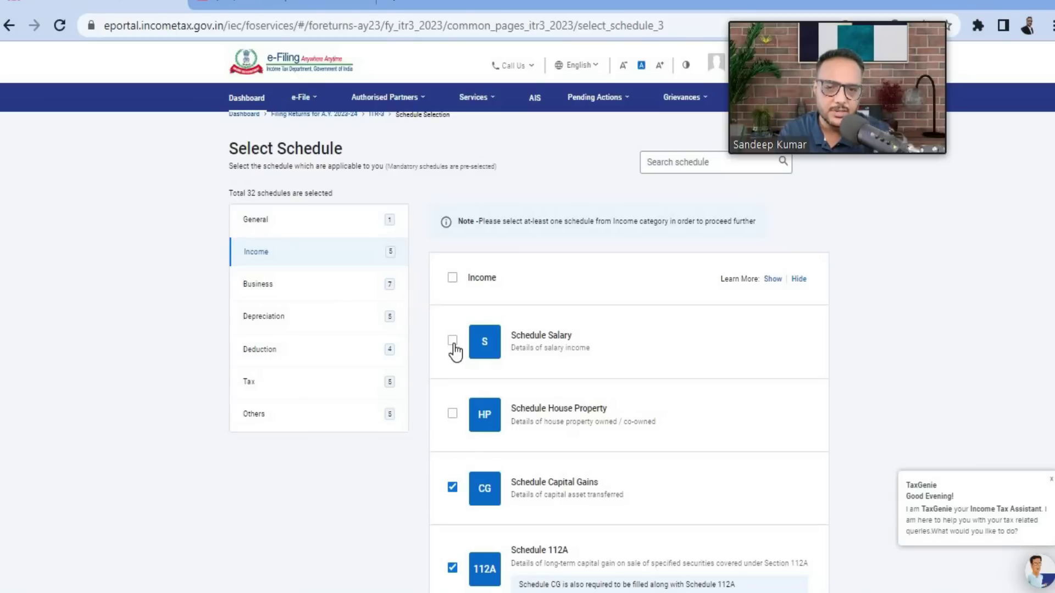
scroll(467, 367, "down", 3)
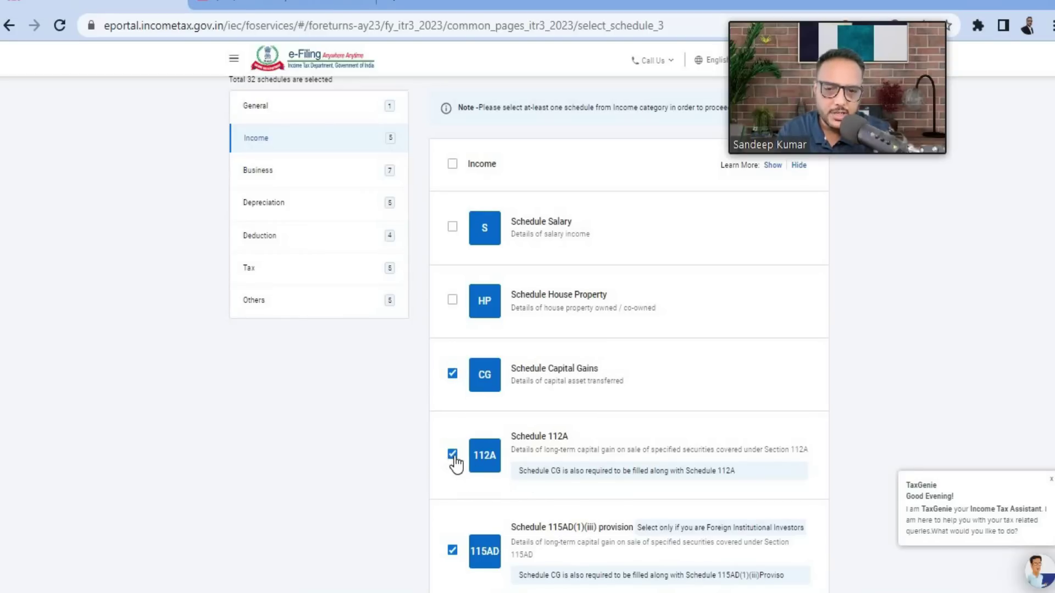
scroll(484, 479, "down", 5)
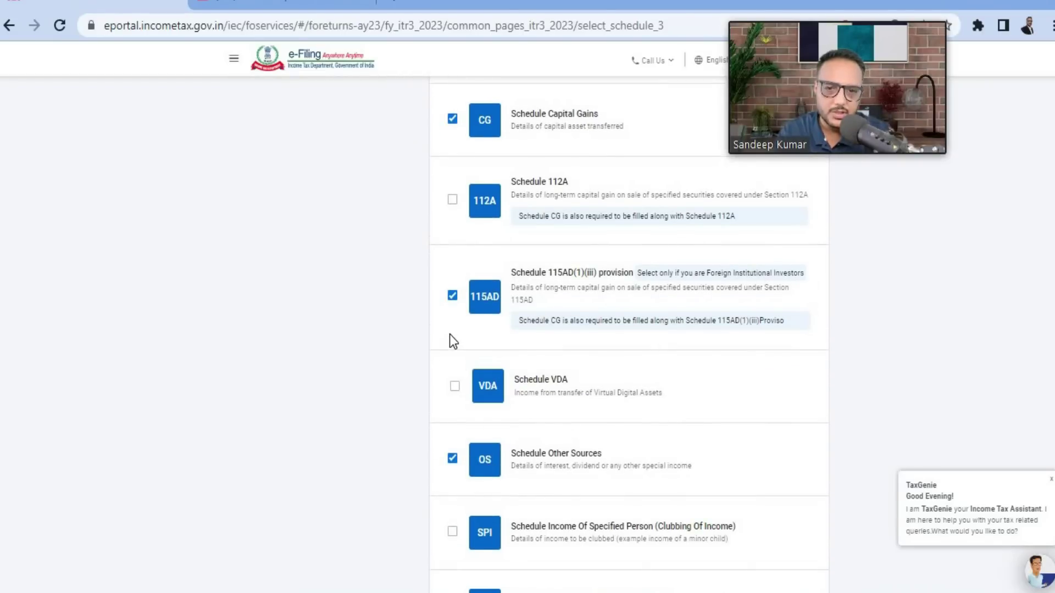
left_click(452, 296)
scroll(457, 451, "down", 2)
left_click(452, 377)
scroll(529, 403, "down", 2)
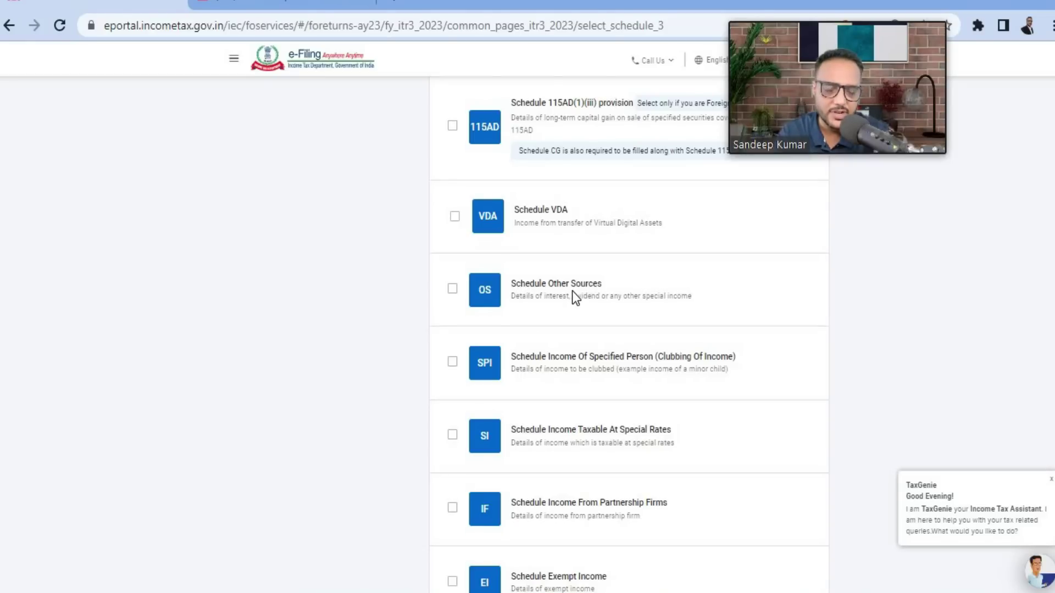
scroll(524, 351, "down", 6)
scroll(526, 355, "down", 4)
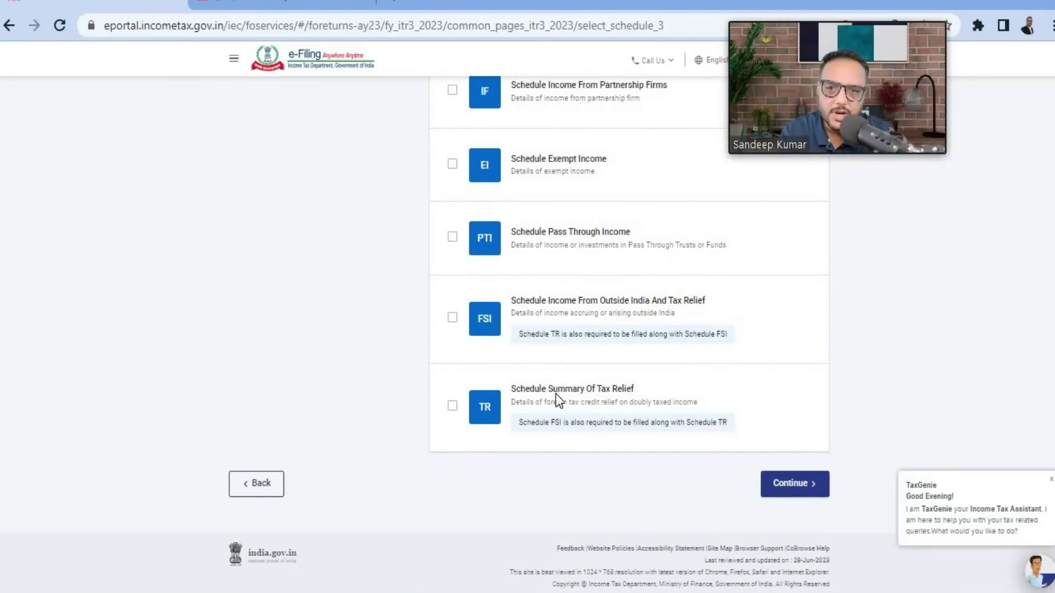
Review the Business category schedules and deselect Schedule Other Information For Business.
scroll(558, 393, "up", 15)
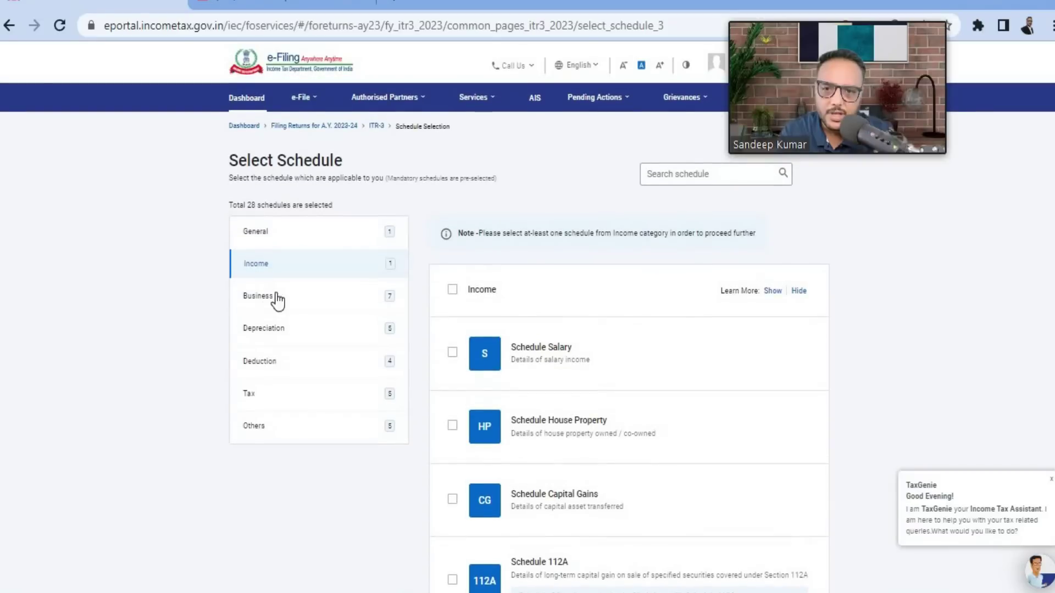
left_click(277, 300)
scroll(571, 413, "down", 2)
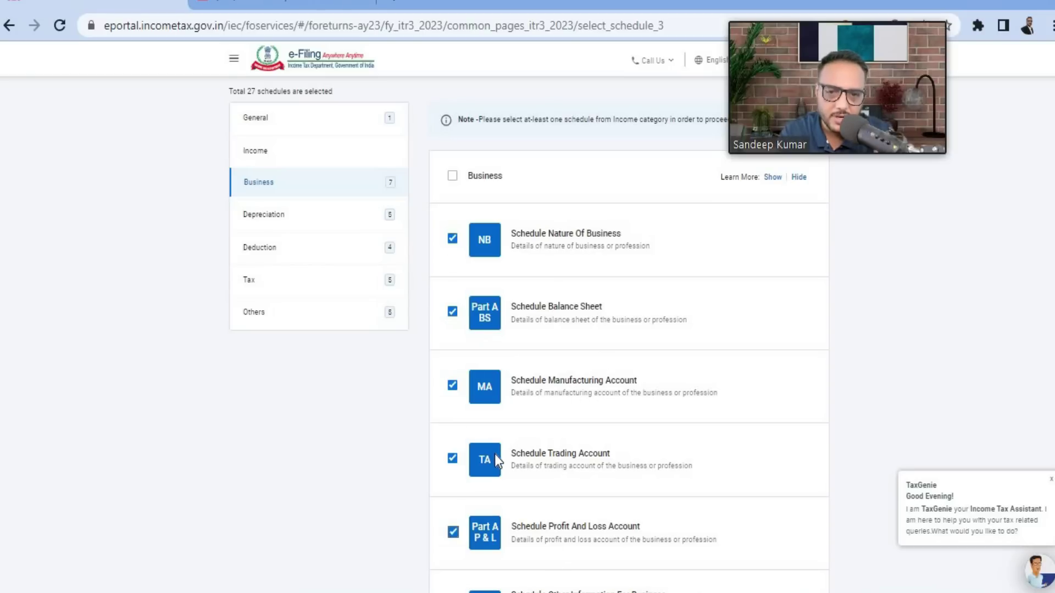
scroll(443, 450, "down", 3)
left_click(452, 437)
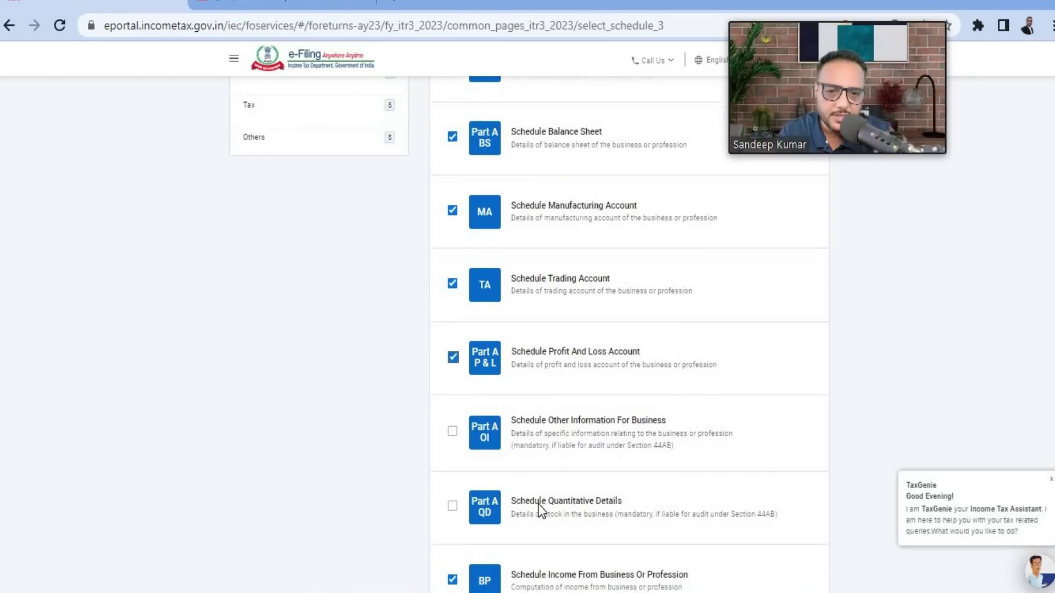
Finish reviewing the Business schedules and deselect every schedule in the Depreciation category.
scroll(538, 504, "down", 2)
scroll(555, 476, "down", 2)
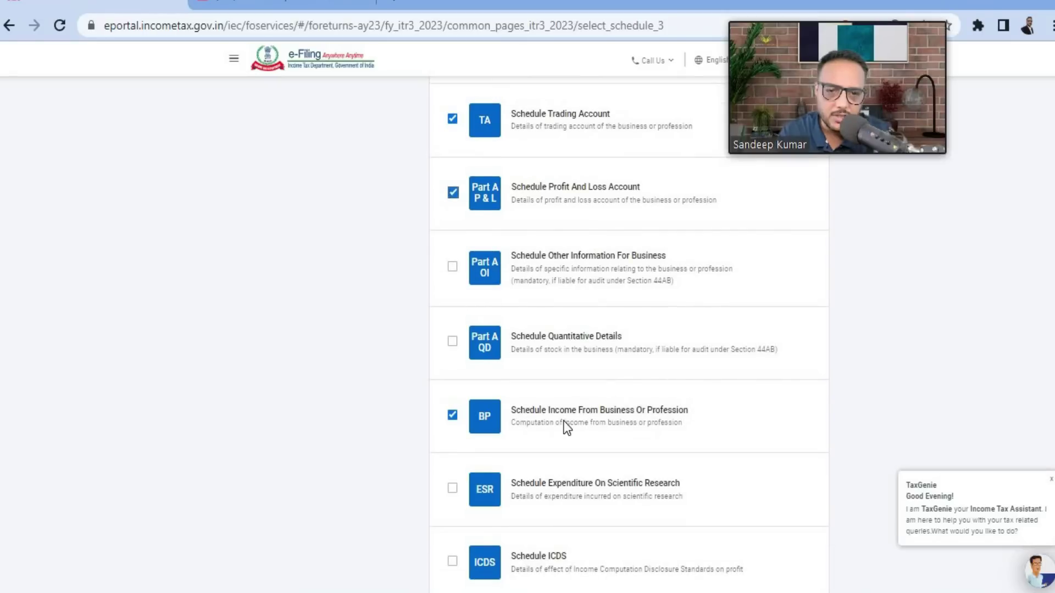
scroll(632, 417, "up", 10)
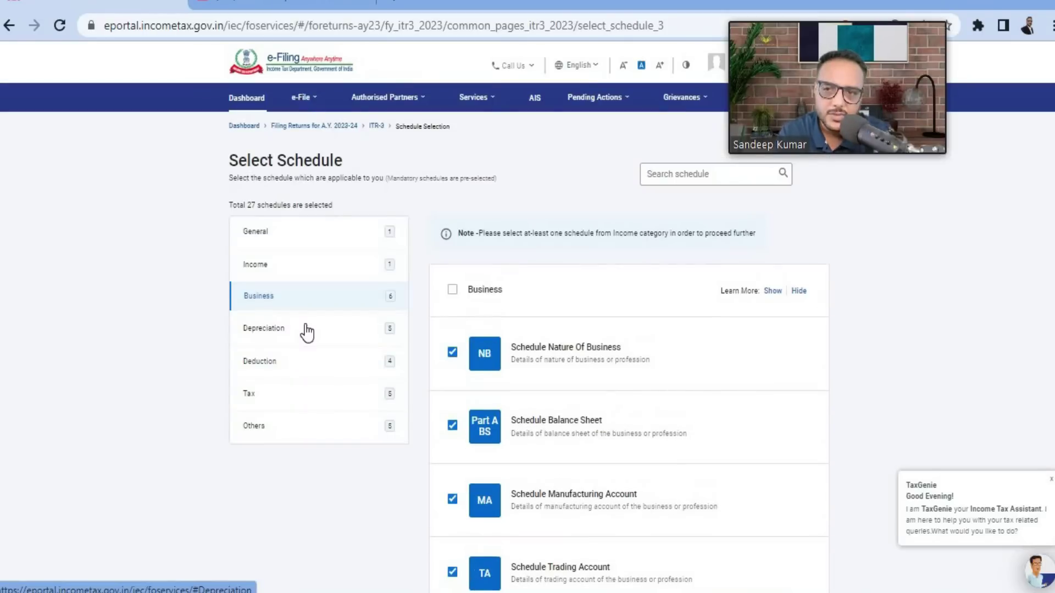
left_click(306, 330)
left_click(452, 291)
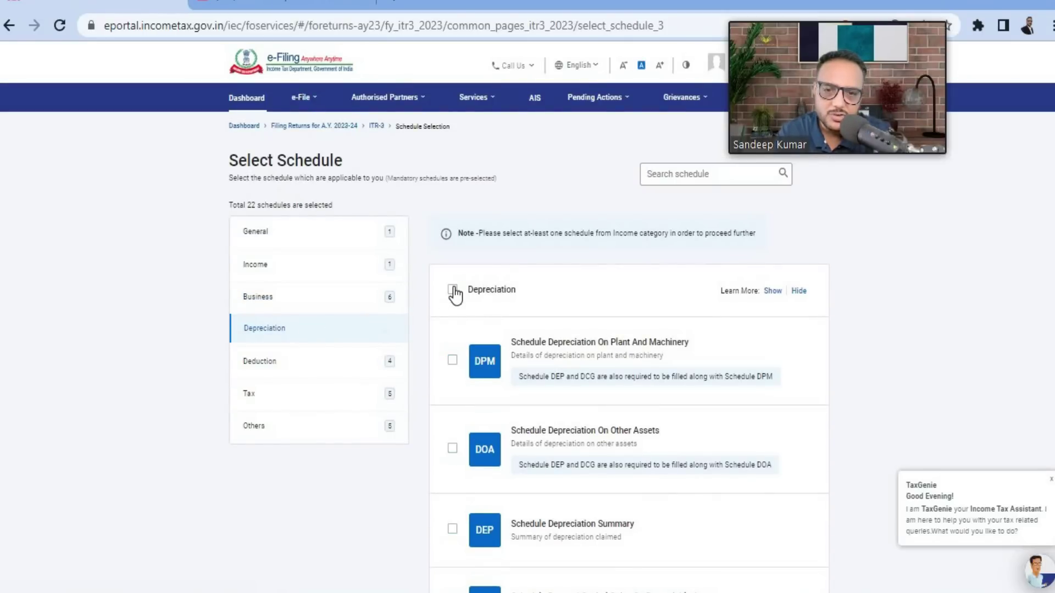
scroll(492, 389, "down", 3)
scroll(492, 389, "up", 3)
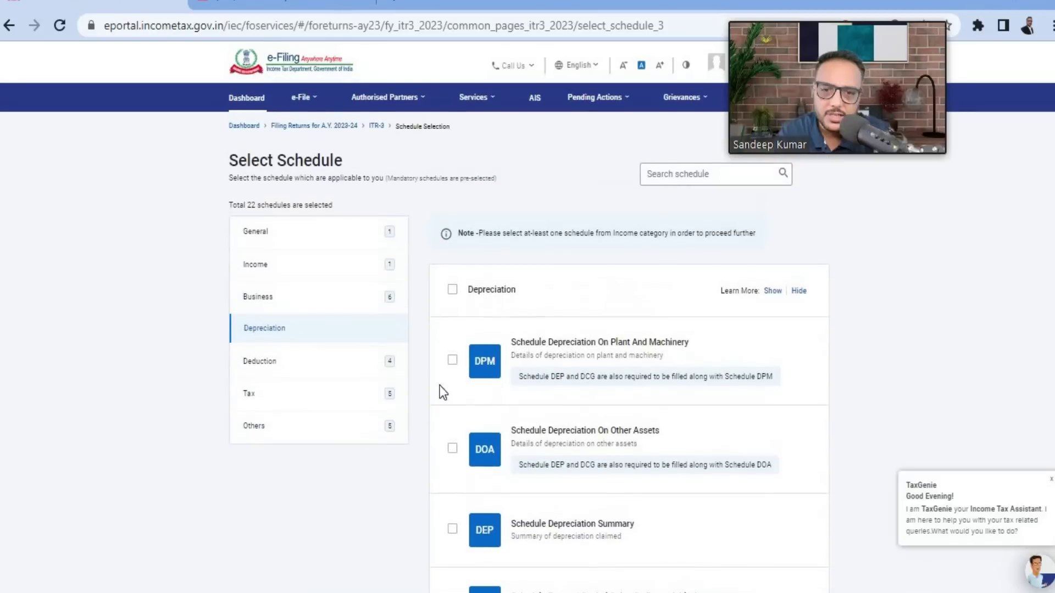
Deselect Schedules 10AA, 80G and 80 (80IA, 80IB, 80IC or 80IE) in the Deduction category, keeping Schedule VI-A.
left_click(278, 361)
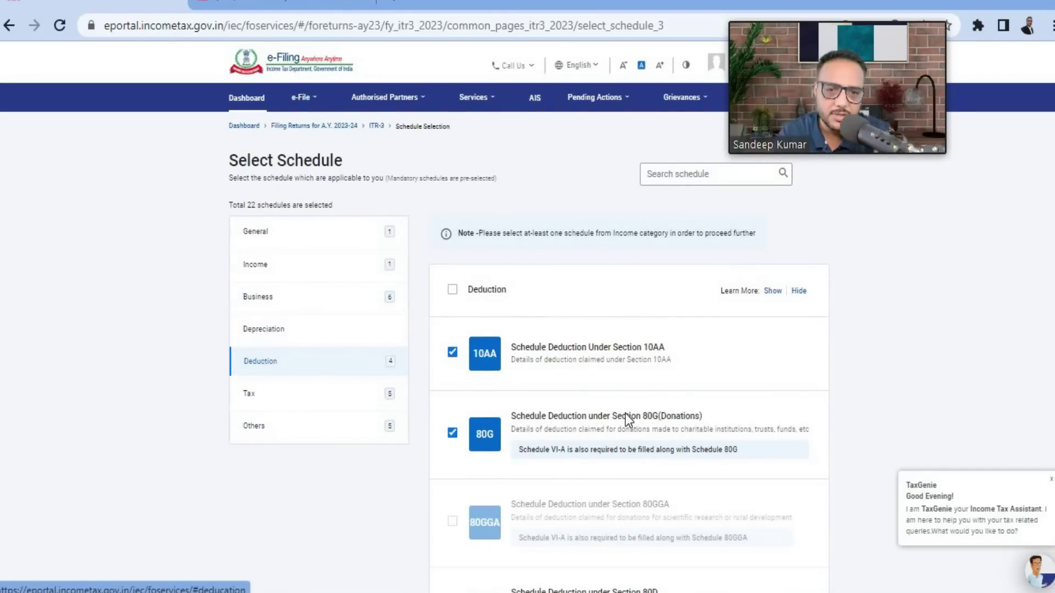
scroll(545, 413, "down", 4)
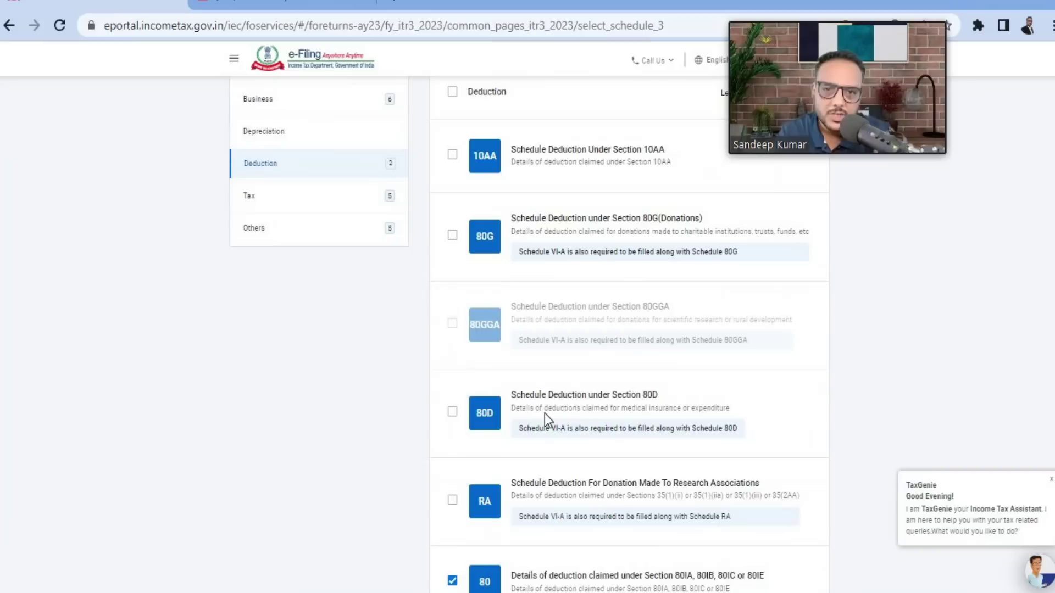
scroll(545, 414, "up", 2)
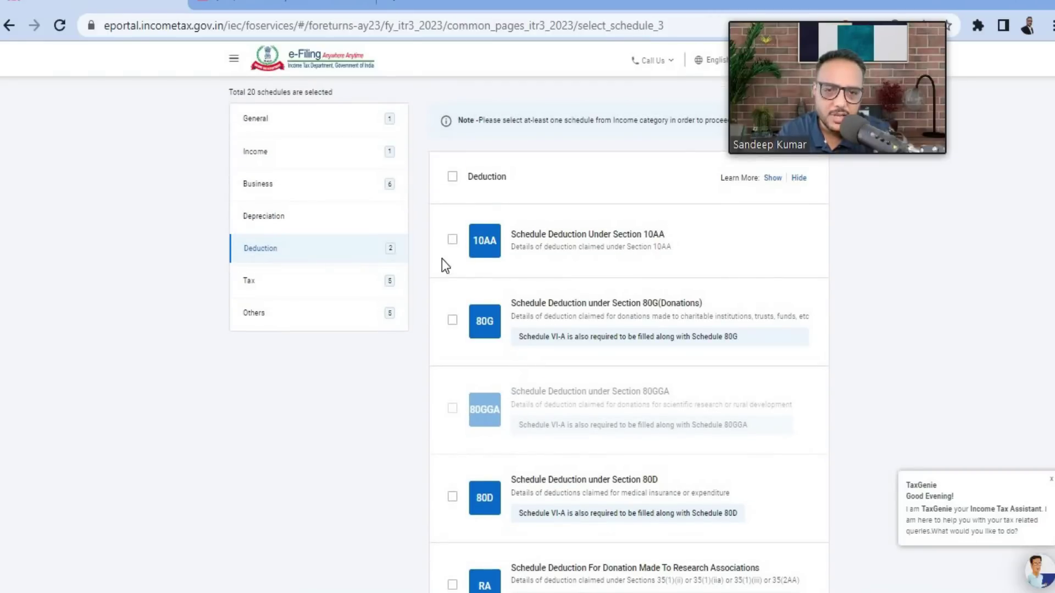
scroll(552, 393, "down", 4)
scroll(552, 396, "down", 3)
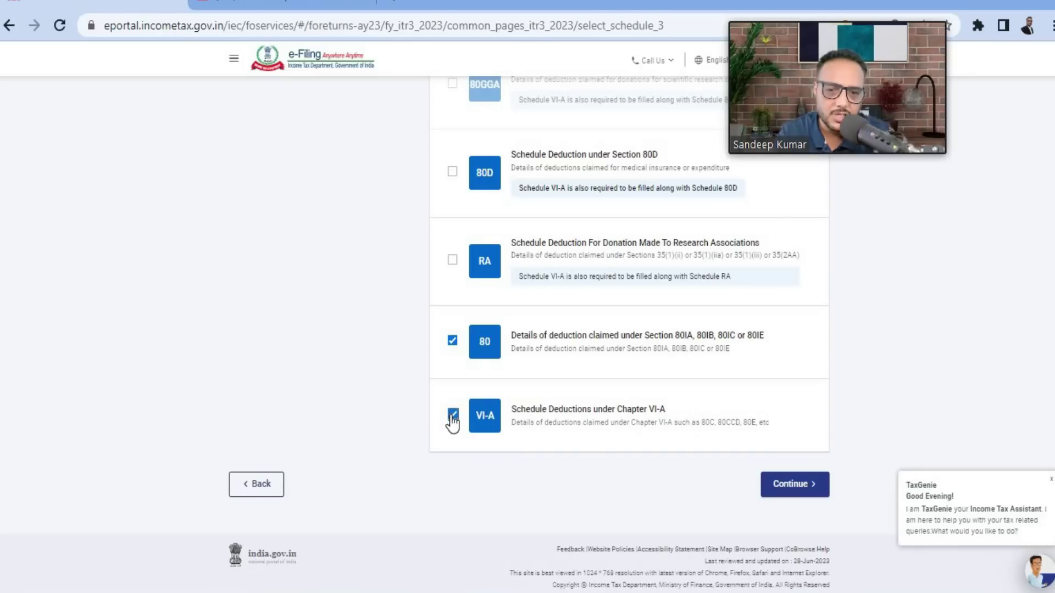
left_click(453, 341)
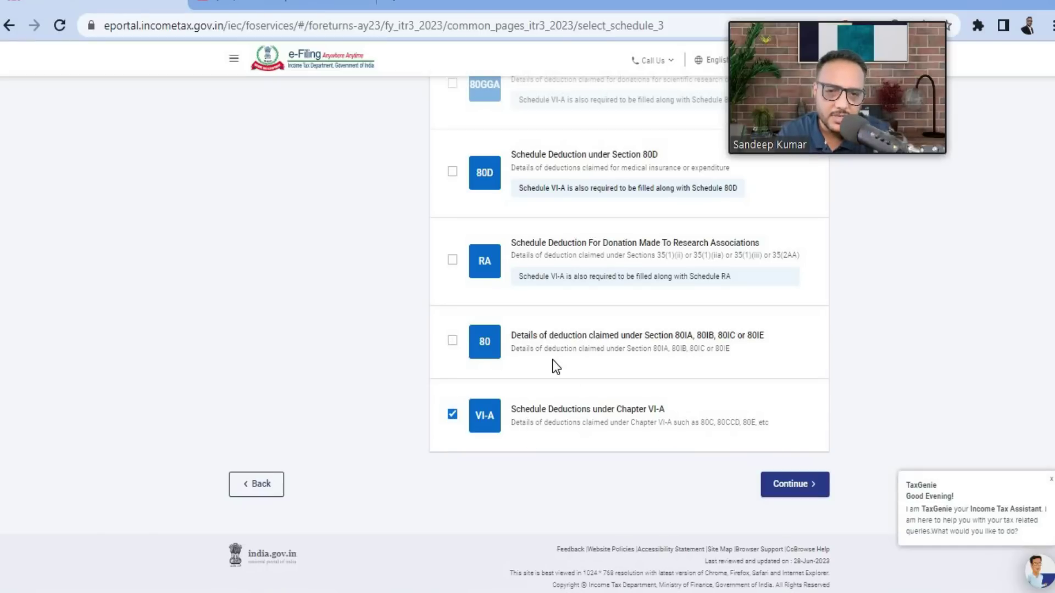
Deselect the optional schedules in the Tax category, keeping only the mandatory Computation Of Income and Computation Of Tax.
scroll(552, 359, "up", 8)
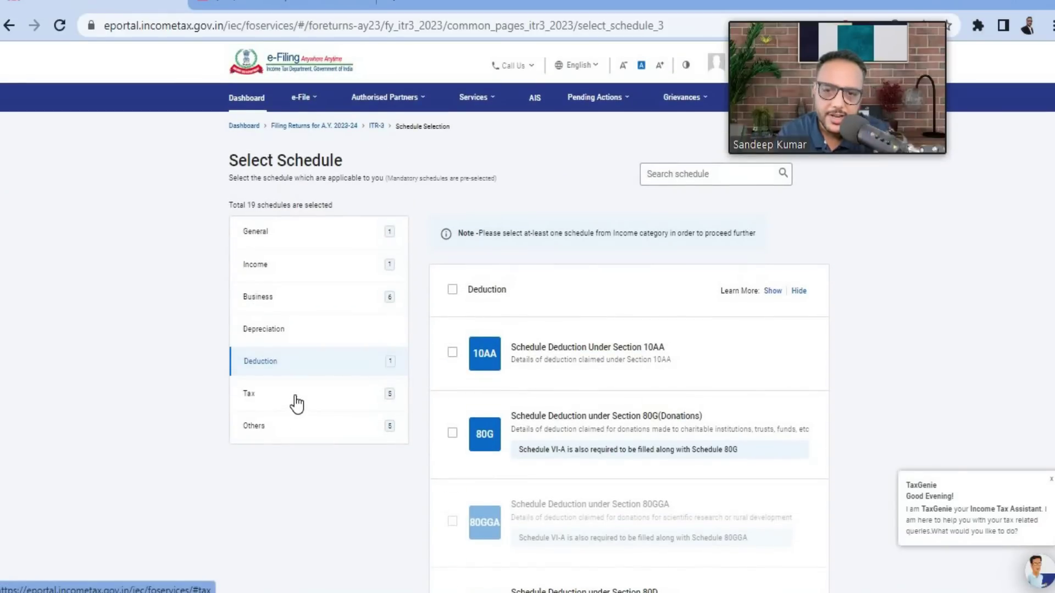
left_click(297, 403)
scroll(539, 302, "down", 1)
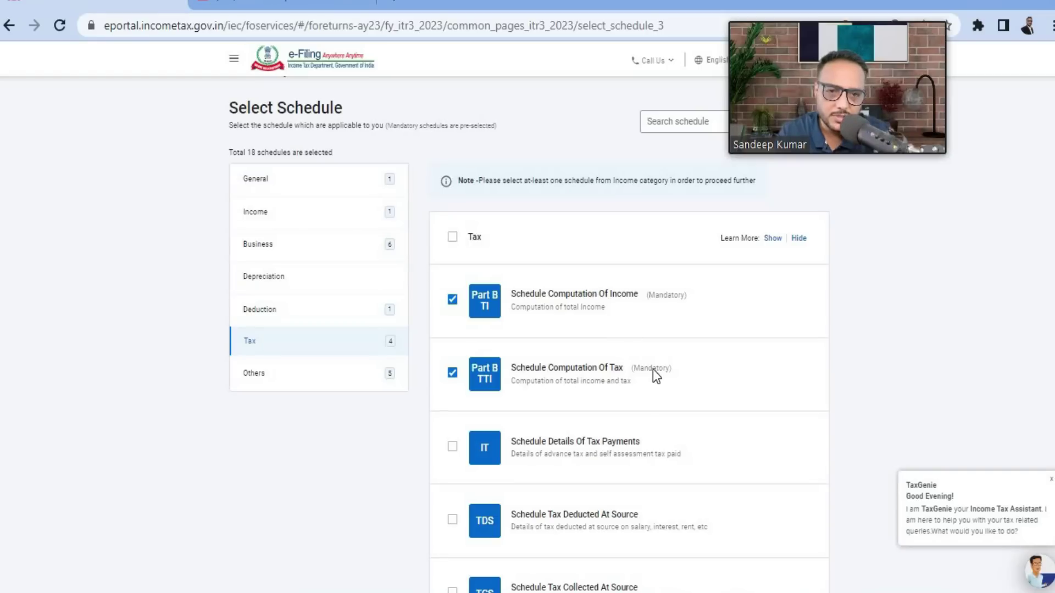
scroll(551, 391, "down", 3)
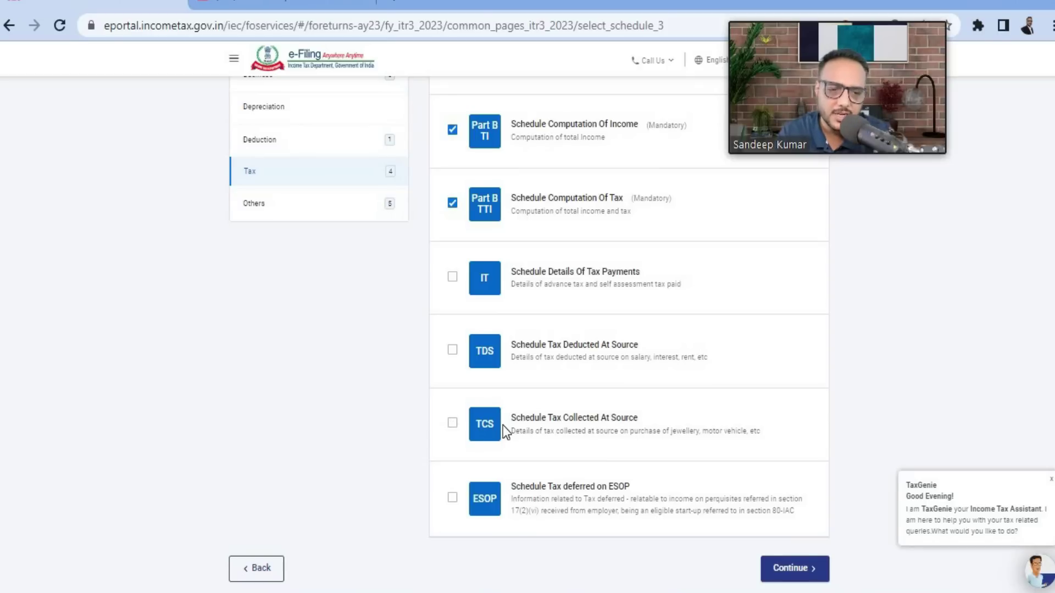
Review the Others category, keep the CYLA, BFLA, CFL, AMT and AMTC schedules, and continue to the schedule questions.
left_click(259, 208)
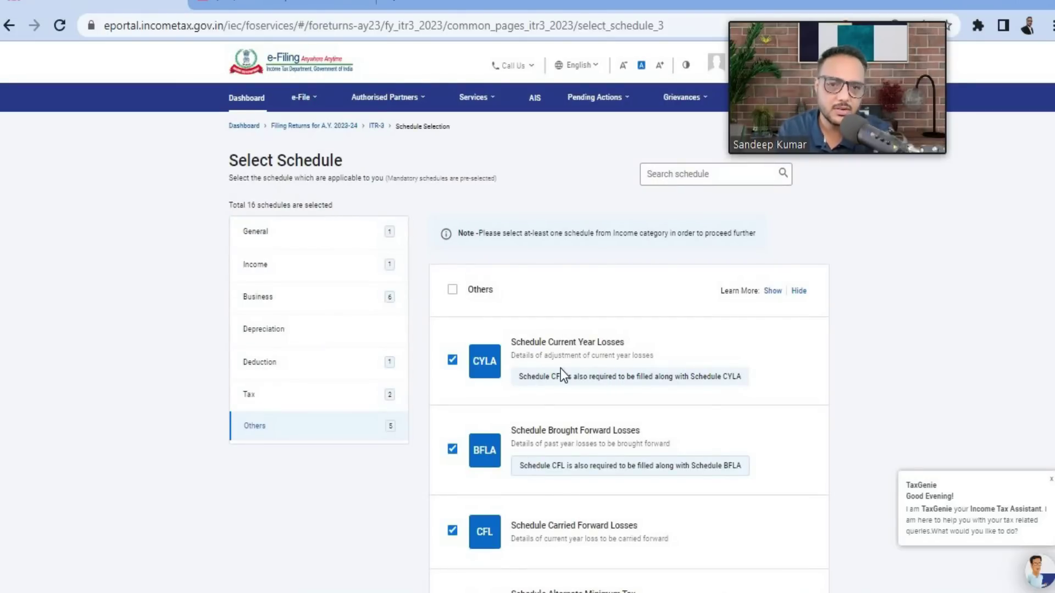
scroll(561, 368, "down", 2)
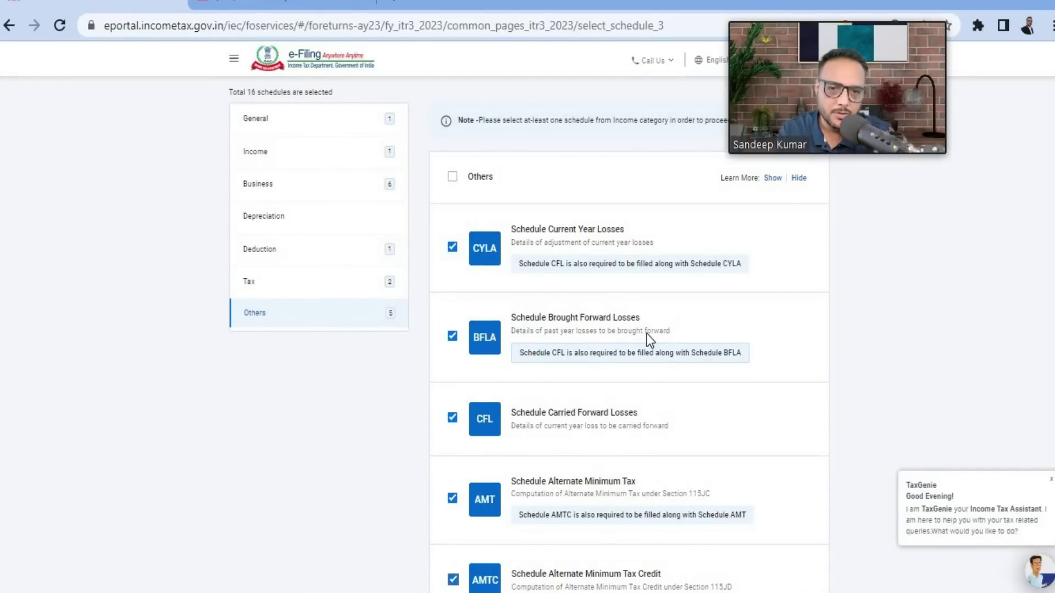
scroll(467, 351, "down", 5)
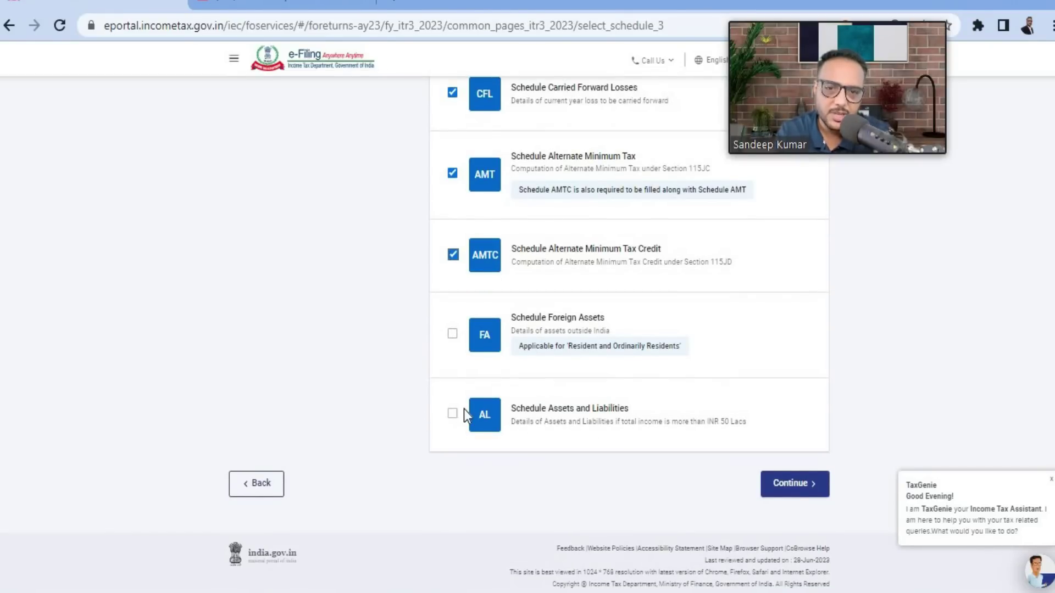
scroll(381, 286, "up", 10)
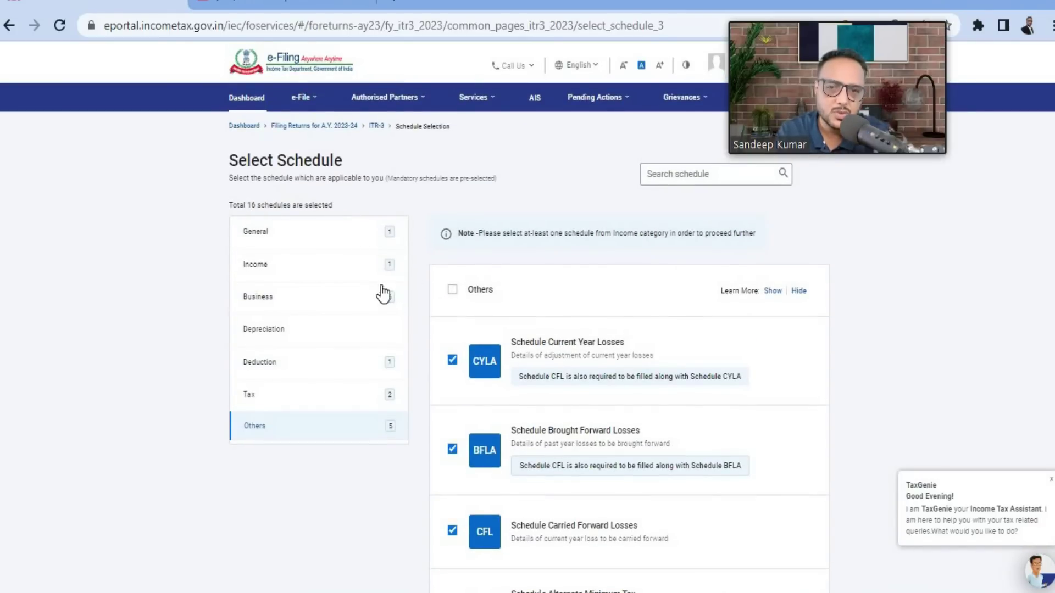
scroll(440, 356, "down", 8)
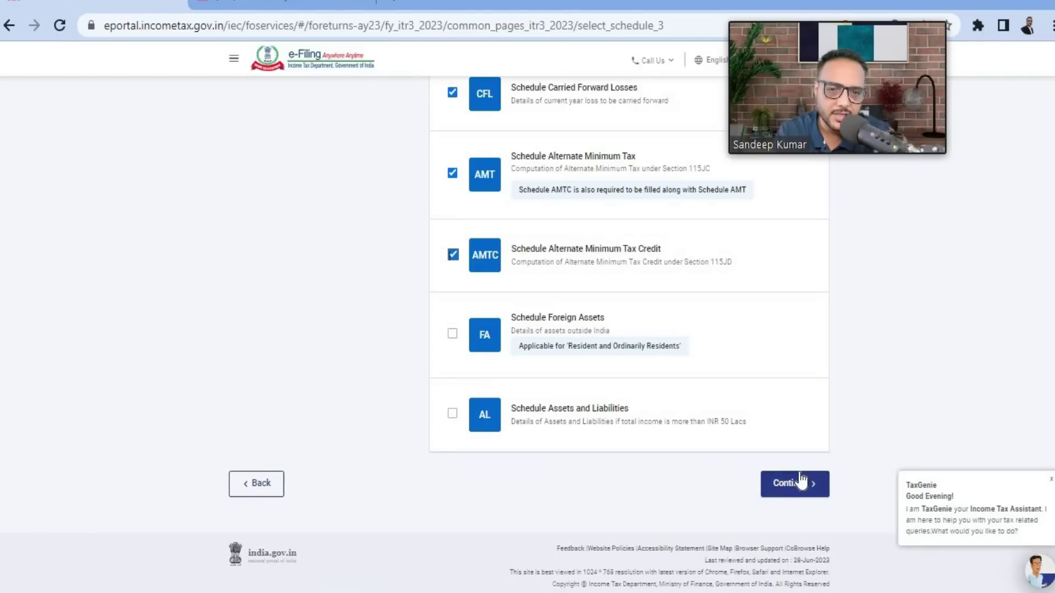
left_click(802, 481)
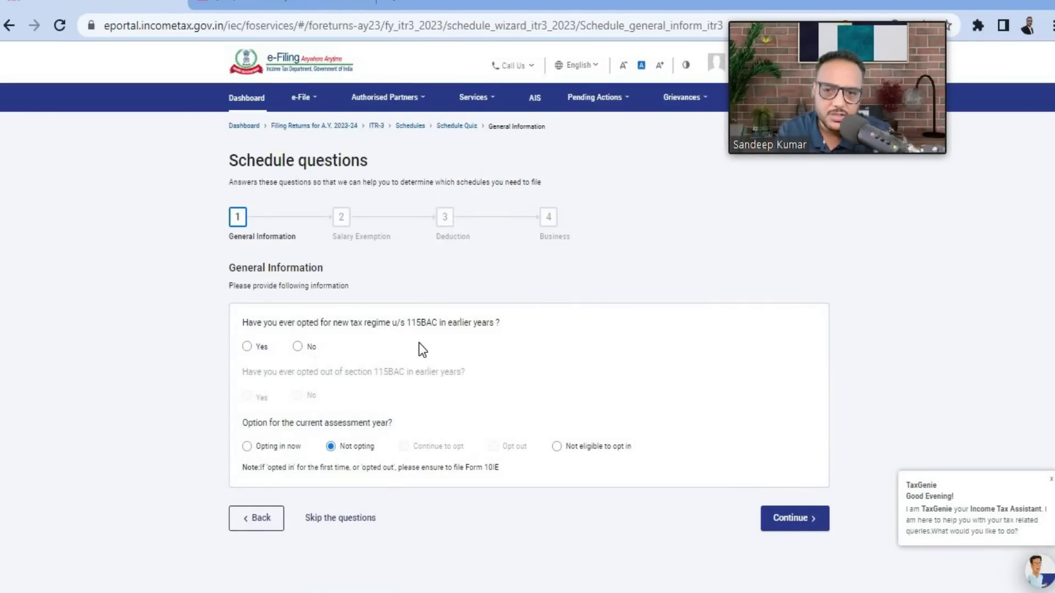
Answer No to opting for the 115BAC regime in earlier years, choose Not opting for the current year, and continue.
left_click(297, 347)
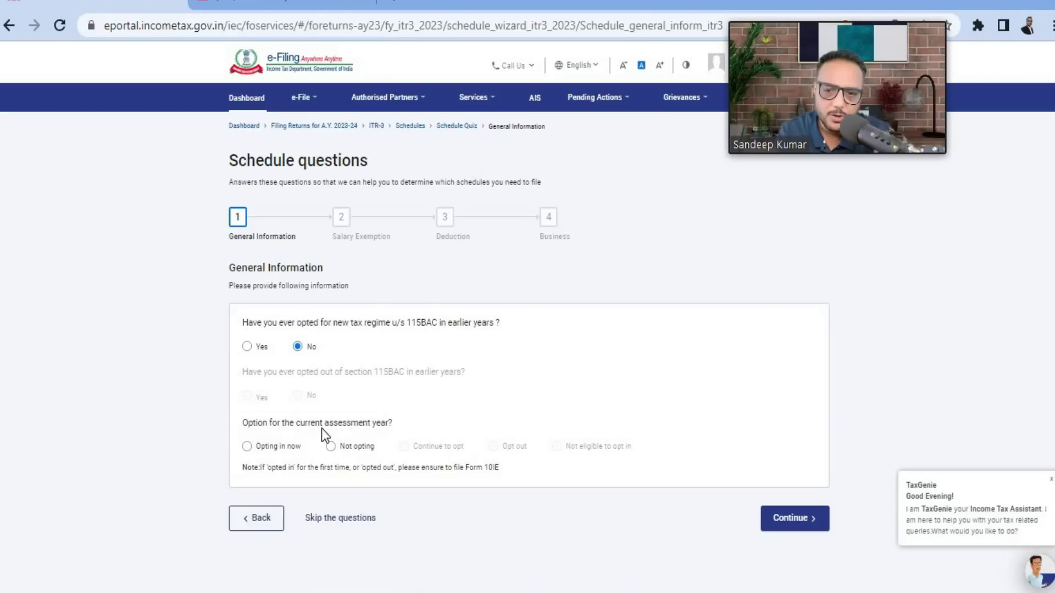
left_click(331, 447)
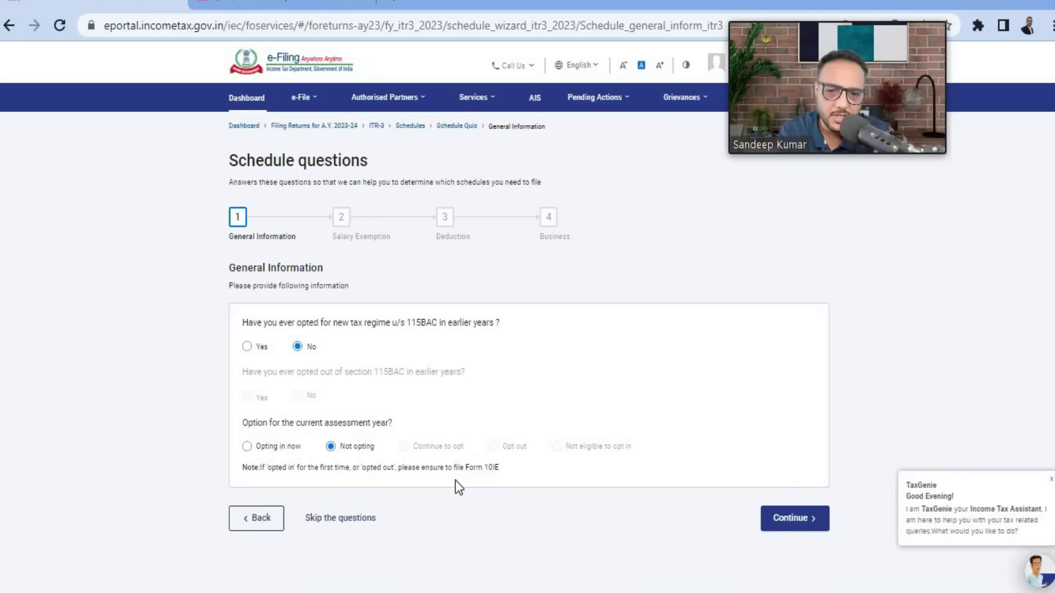
left_click_drag(465, 467, 507, 472)
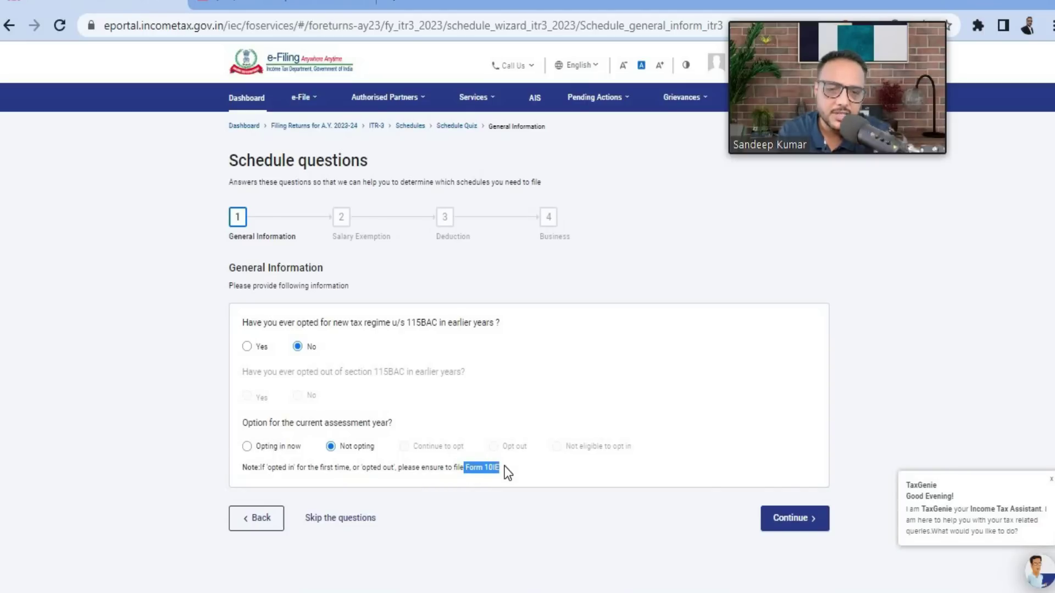
left_click(794, 522)
Go through the deduction questions, answer No to the prefilled Section 80C payment, and enter 150000 as its amount.
scroll(368, 303, "down", 4)
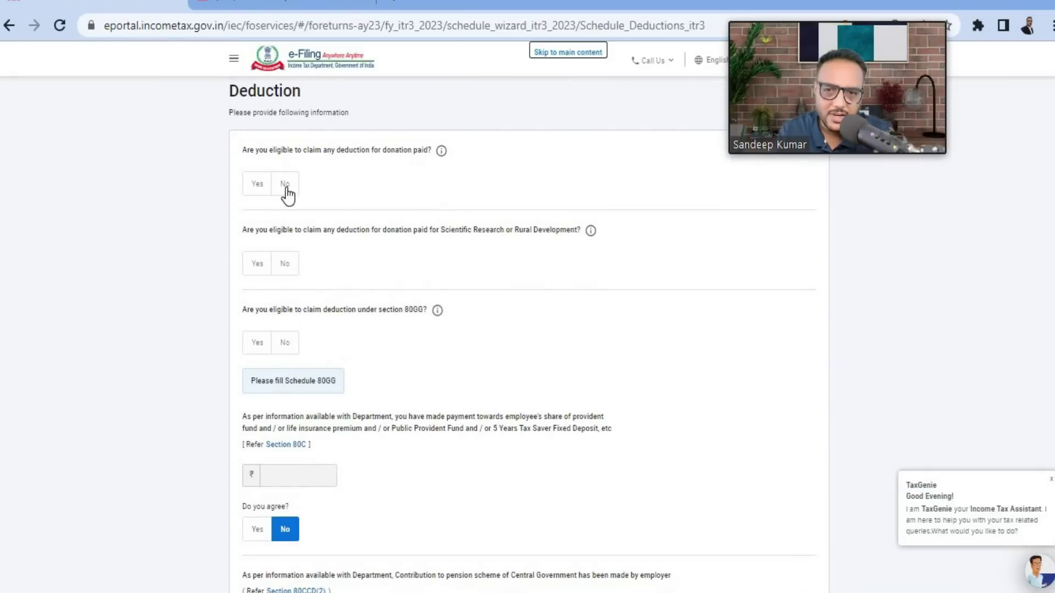
scroll(358, 436, "down", 2)
scroll(357, 433, "down", 10)
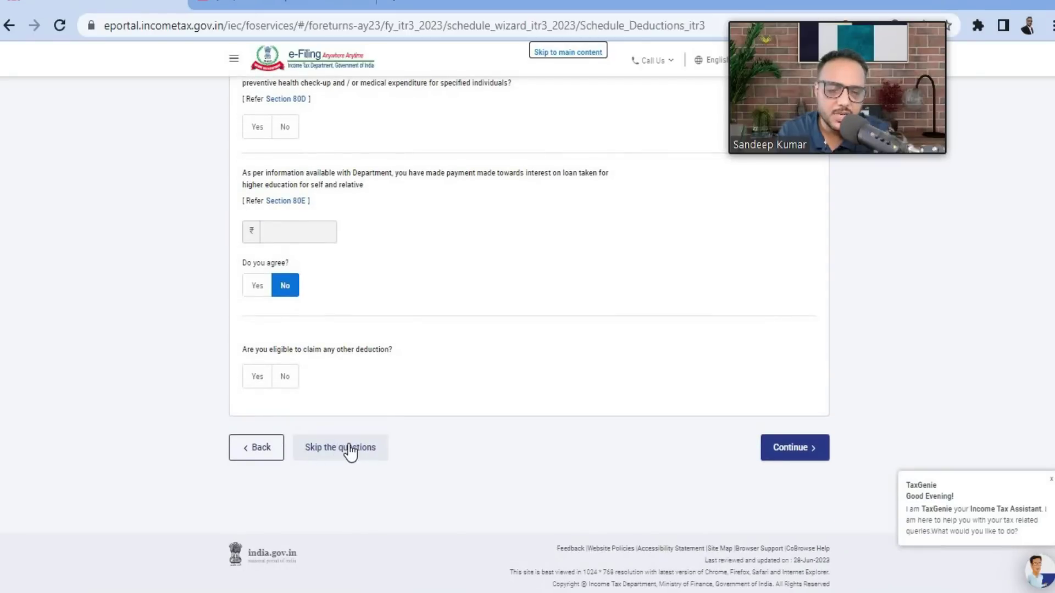
scroll(341, 449, "up", 6)
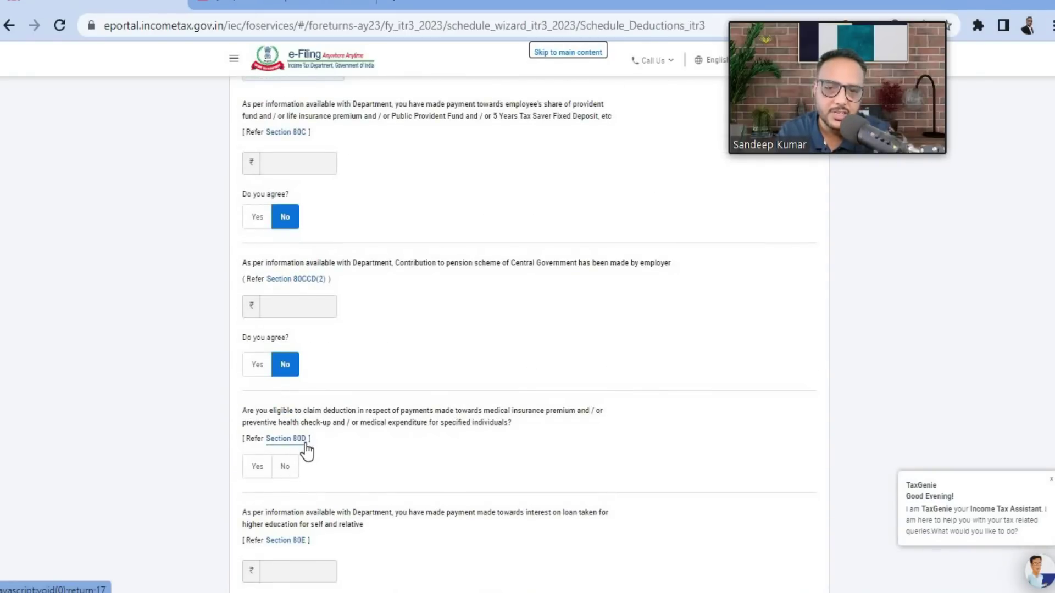
scroll(301, 440, "up", 2)
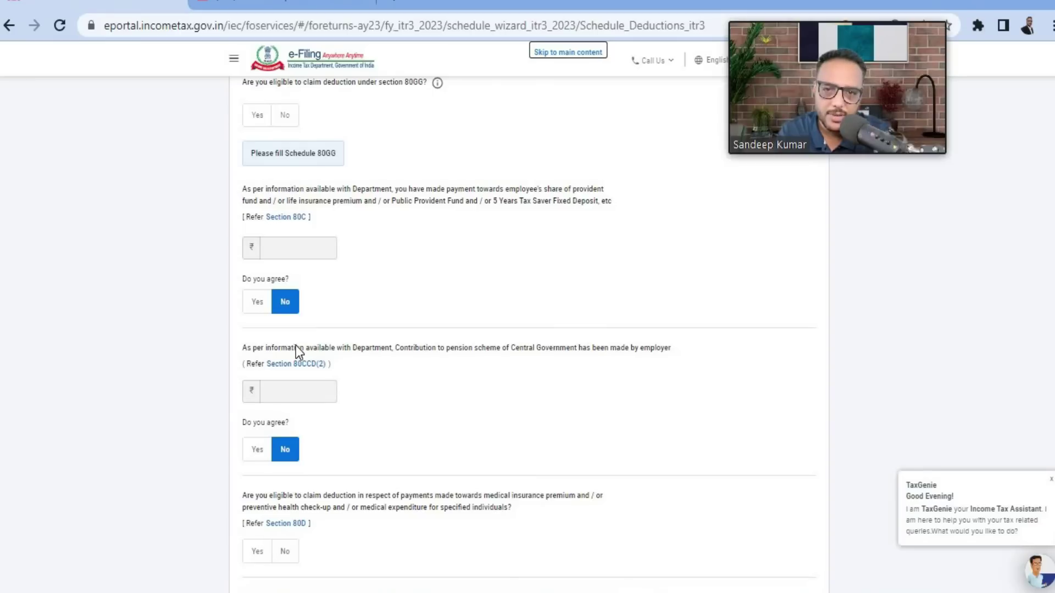
scroll(295, 345, "up", 2)
left_click(257, 386)
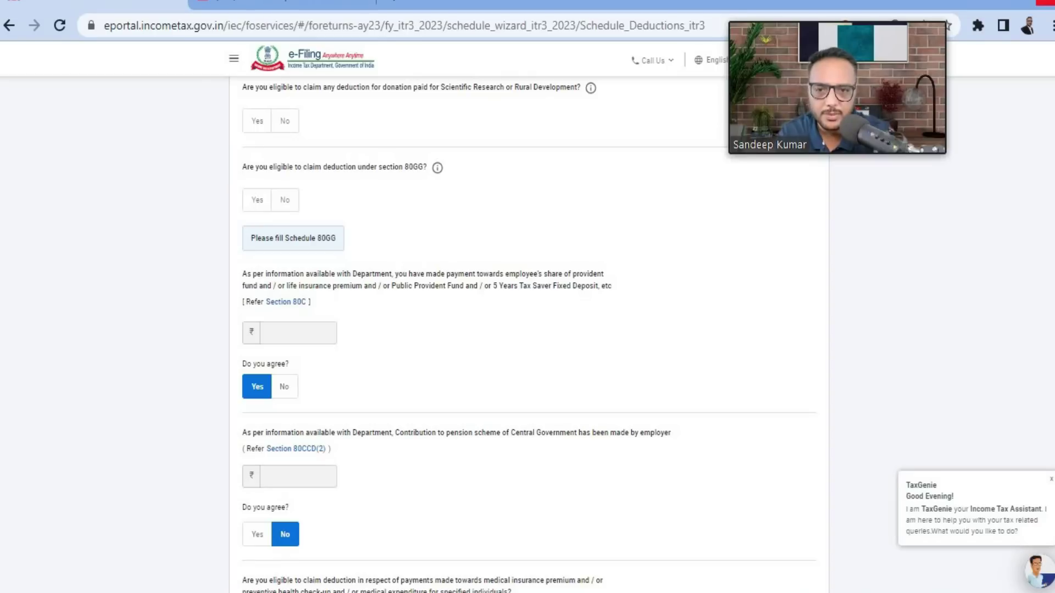
left_click(284, 388)
type("15000")
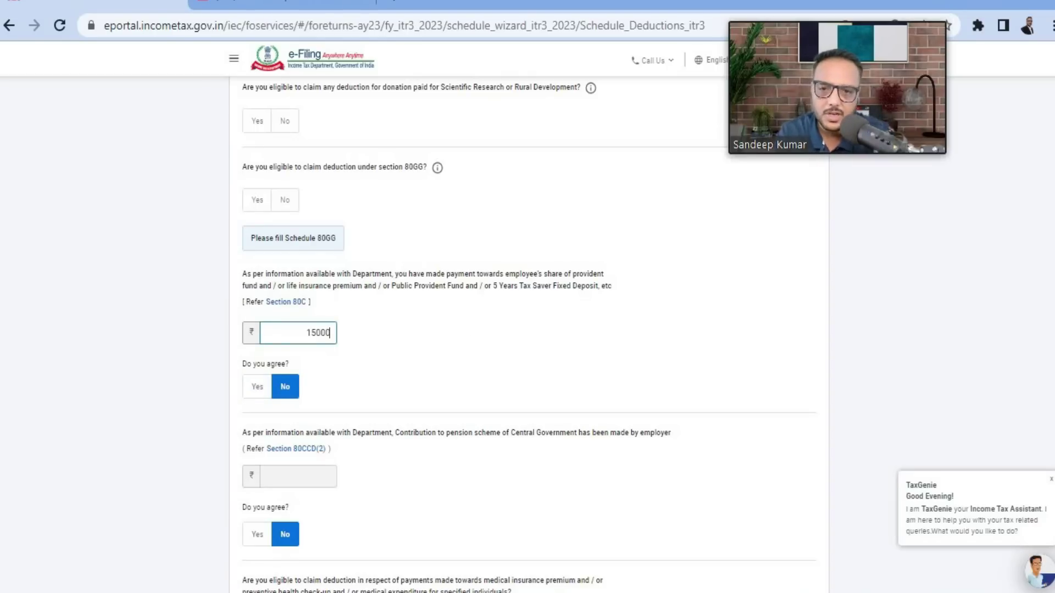
type("0")
left_click(424, 352)
Skip the remaining deduction questions and review the schedules listed in the Schedules Summary.
scroll(424, 351, "down", 8)
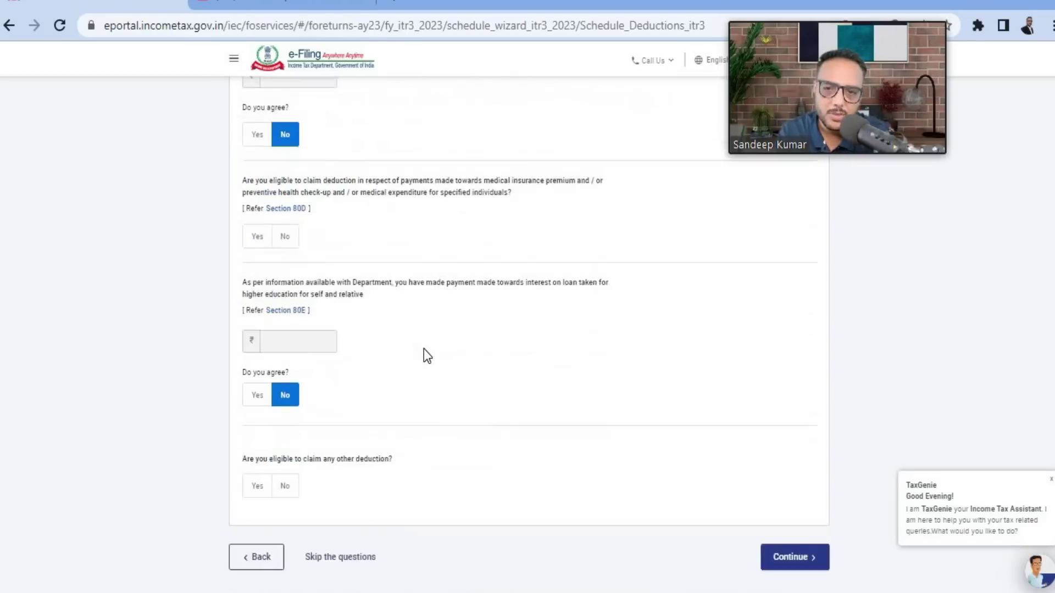
left_click(352, 537)
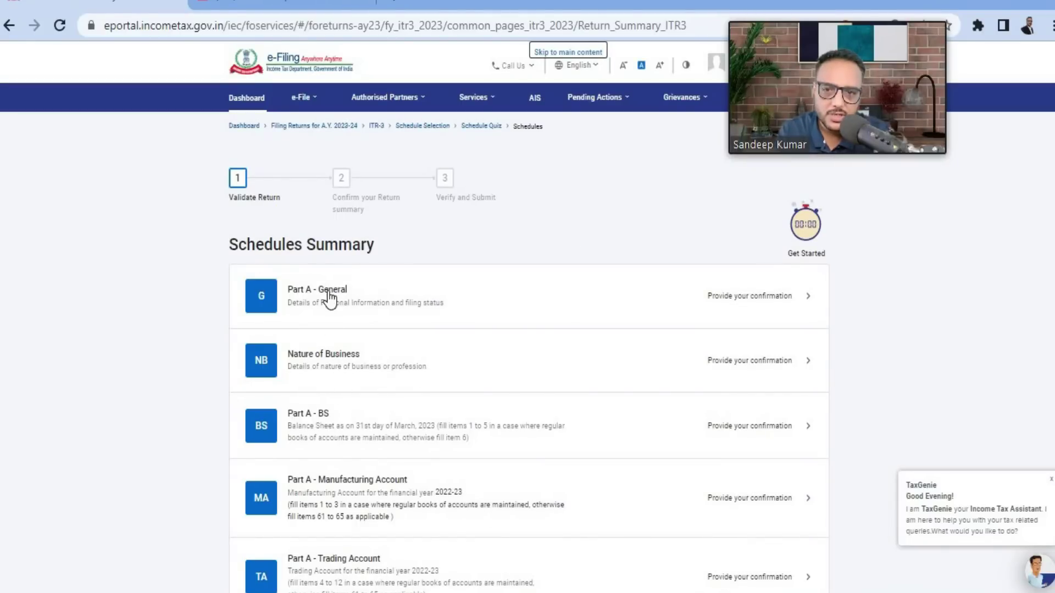
scroll(329, 294, "down", 3)
scroll(328, 297, "down", 6)
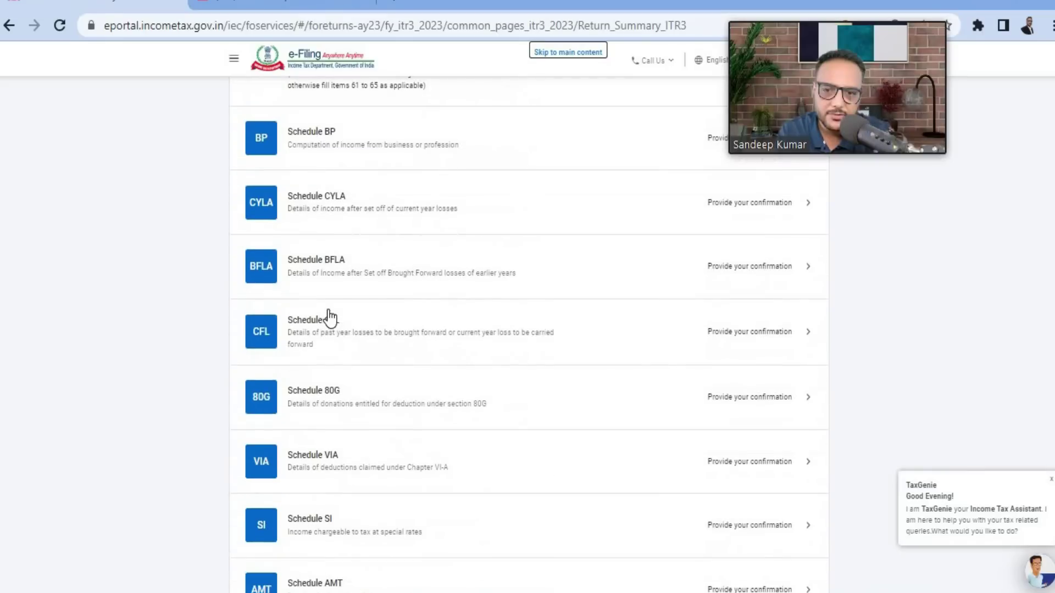
scroll(332, 317, "down", 4)
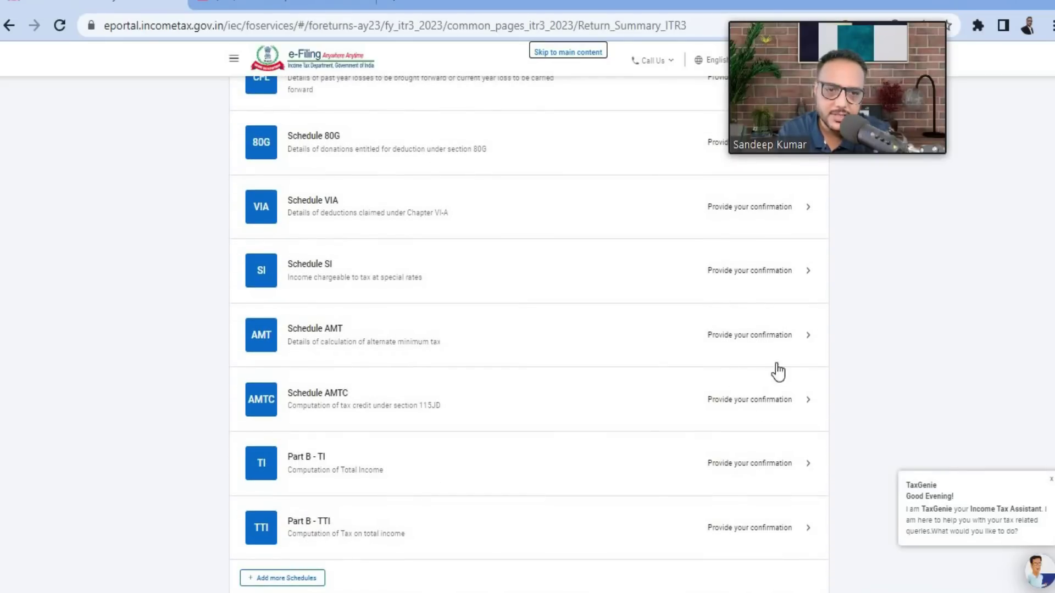
scroll(660, 412, "down", 1)
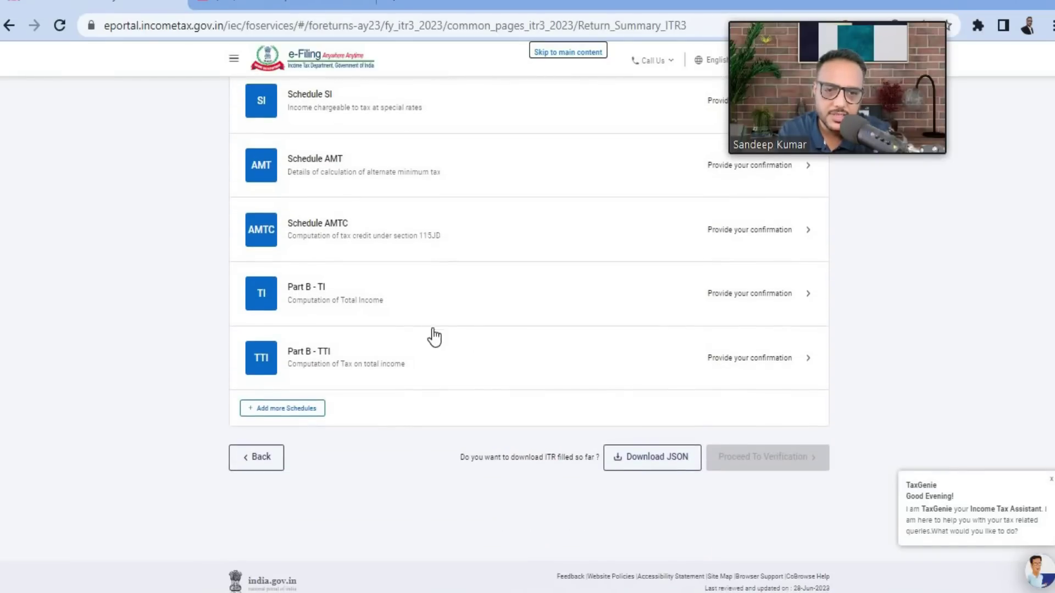
scroll(433, 330, "up", 13)
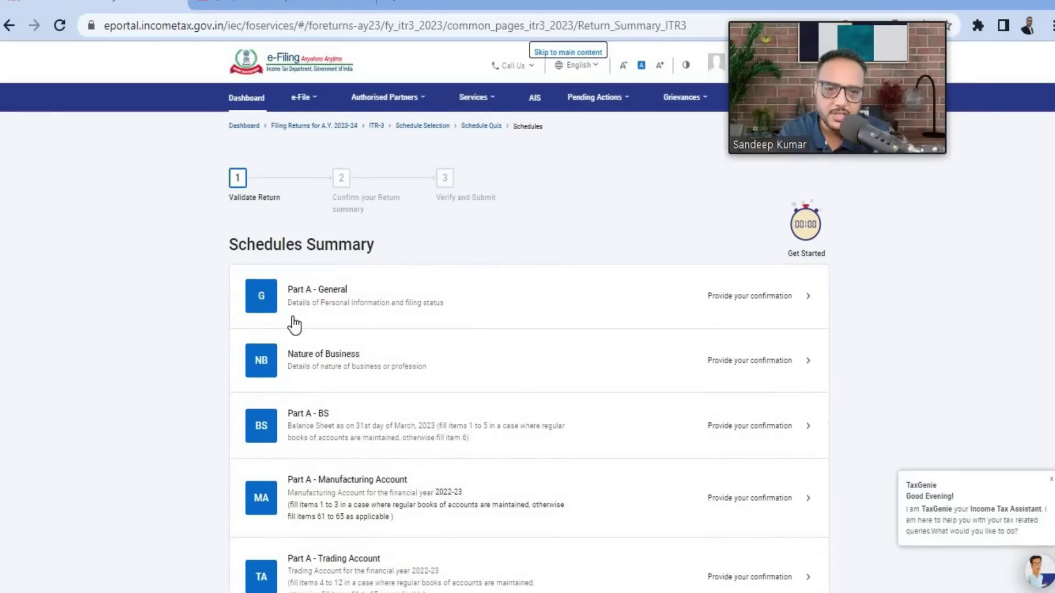
Open Part A - General and set the residential status to Resident, with the condition of 182 days or more in India during the previous year.
left_click(739, 301)
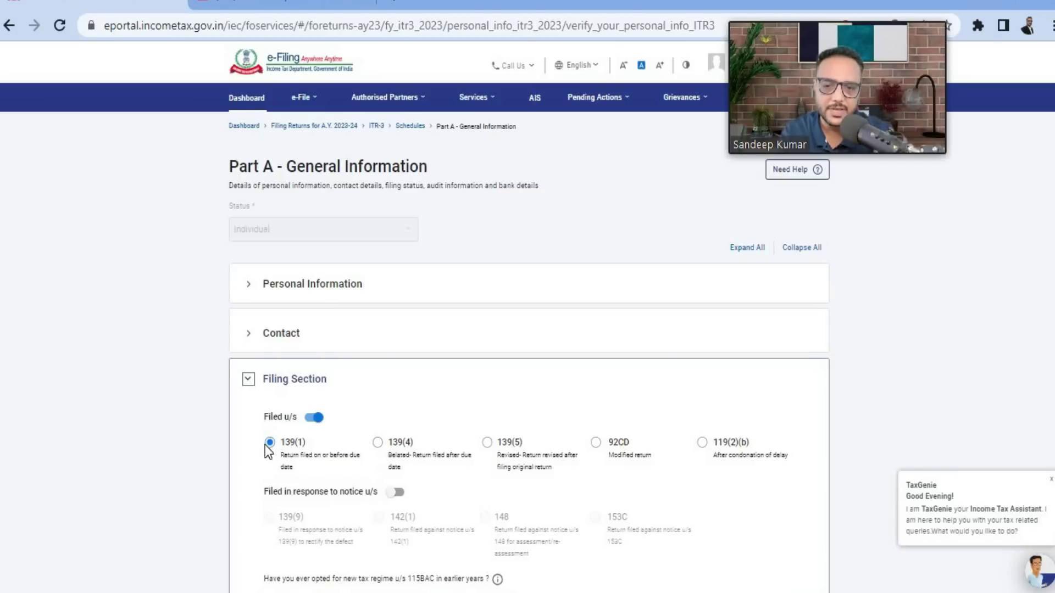
scroll(287, 463, "down", 3)
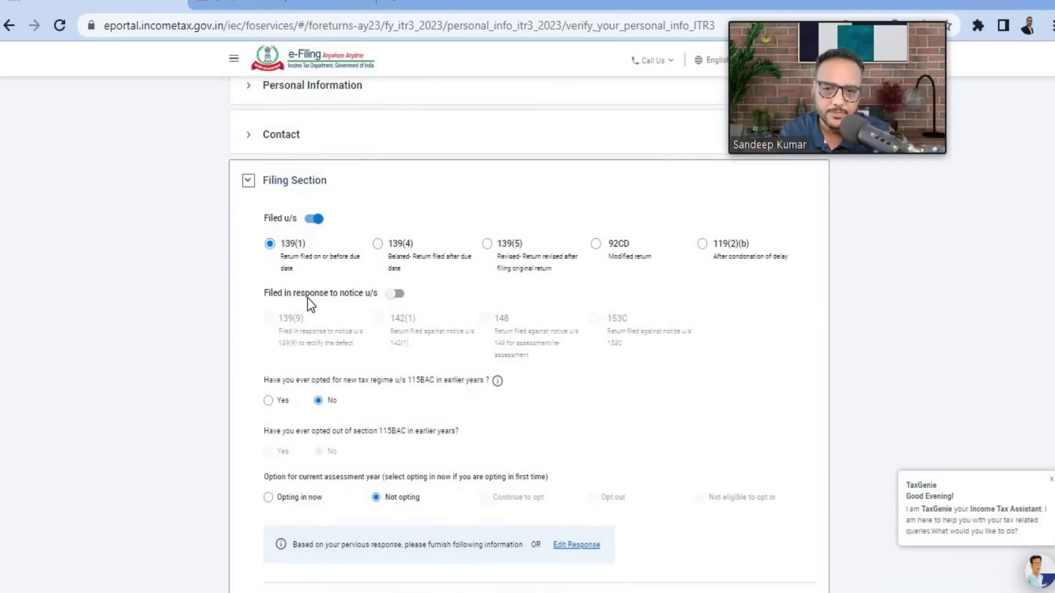
scroll(352, 379, "down", 1)
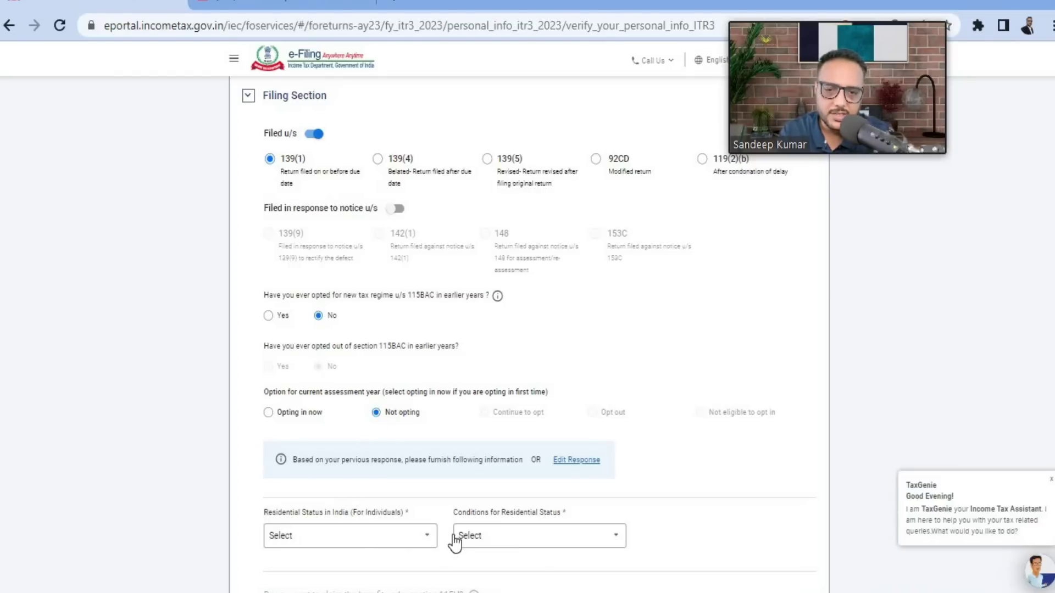
left_click(428, 543)
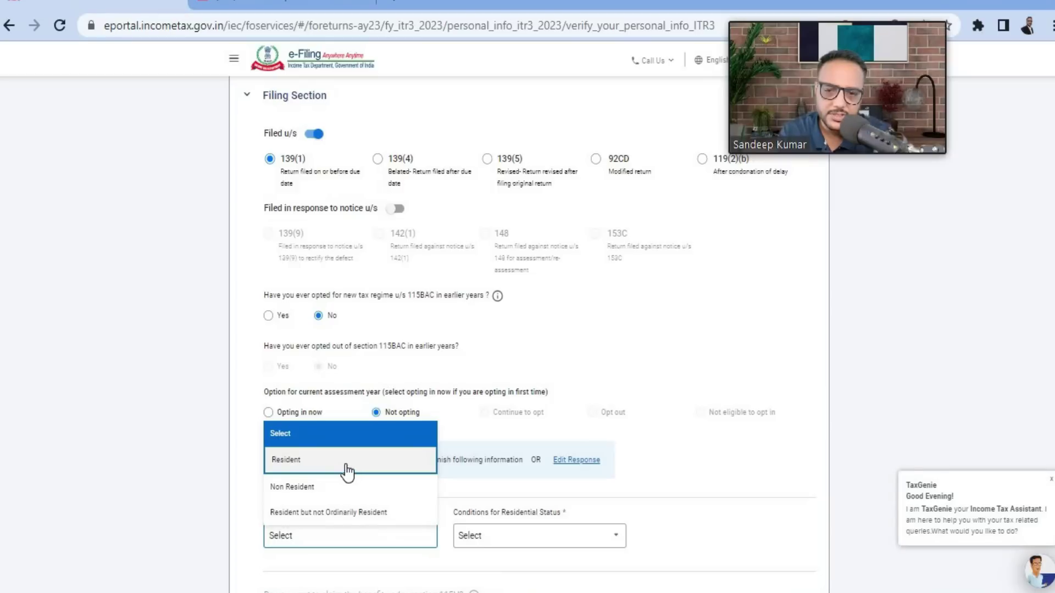
left_click(348, 471)
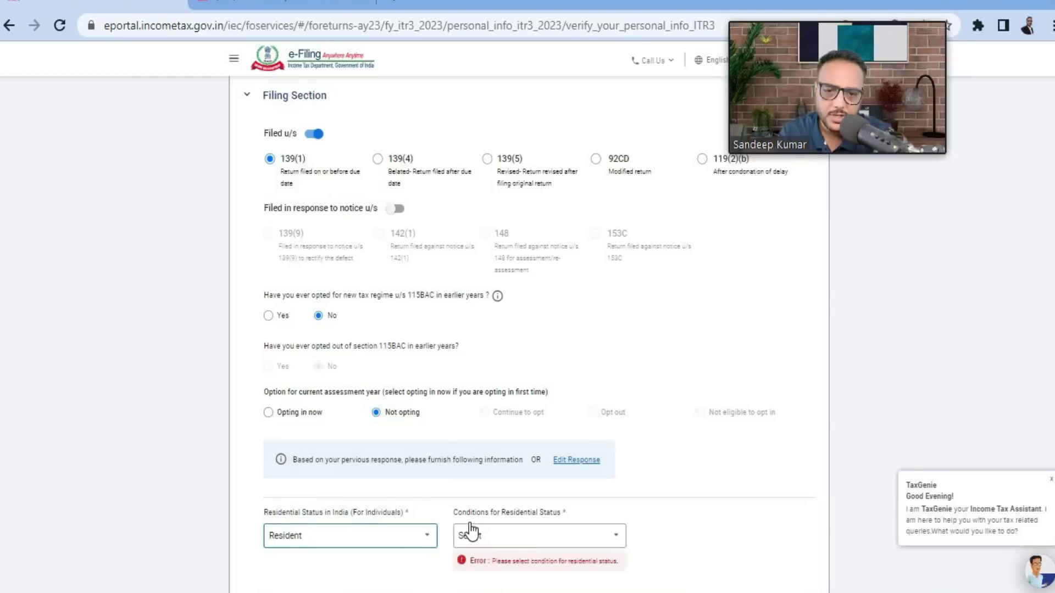
left_click(522, 547)
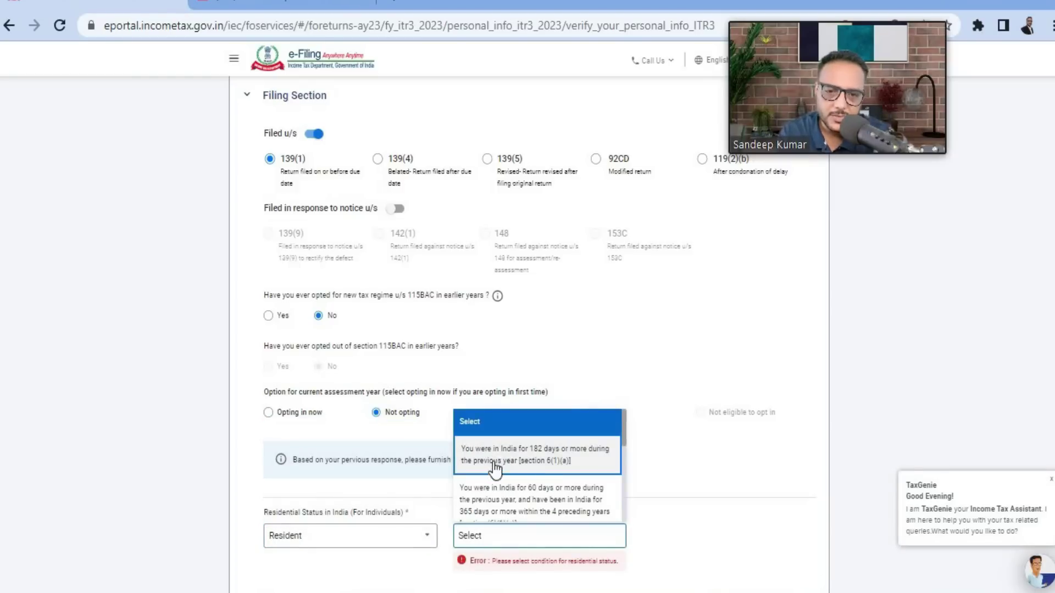
left_click(535, 463)
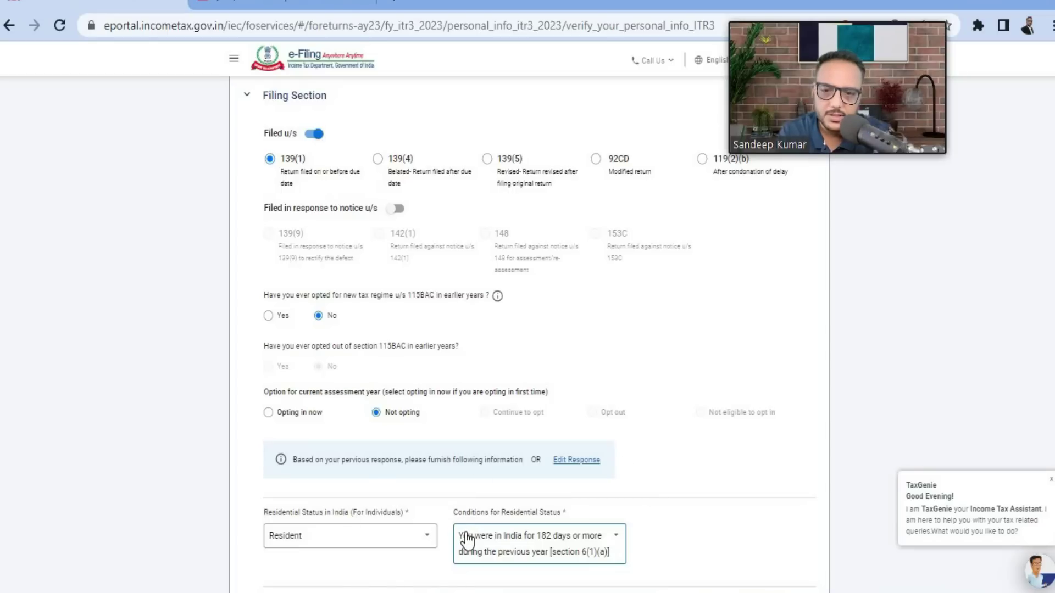
Go through the remaining Filing Section questions, save the section, and open the Audit Information section.
scroll(464, 537, "down", 6)
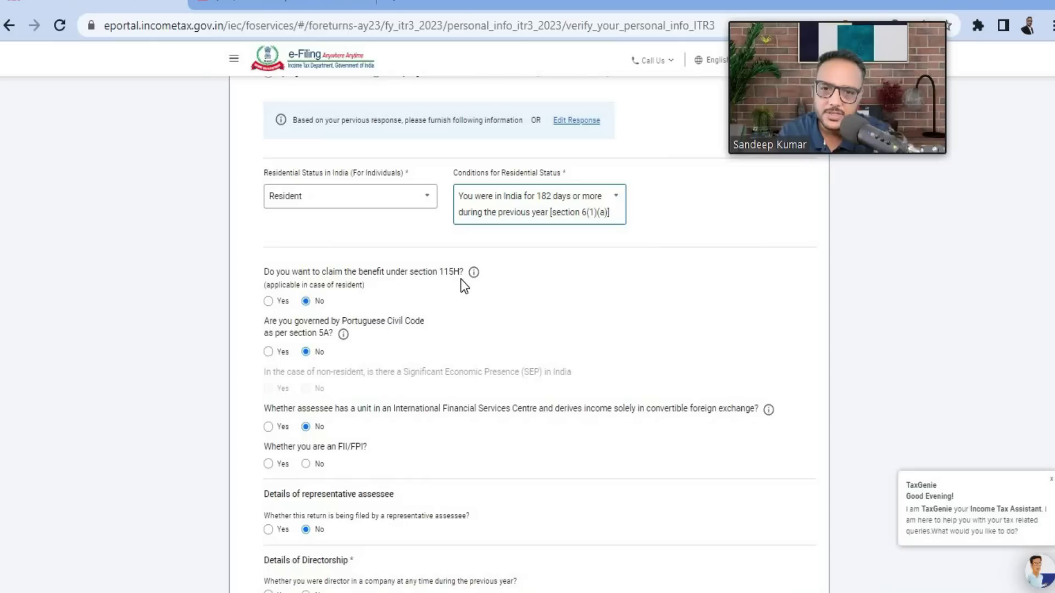
left_click(357, 353)
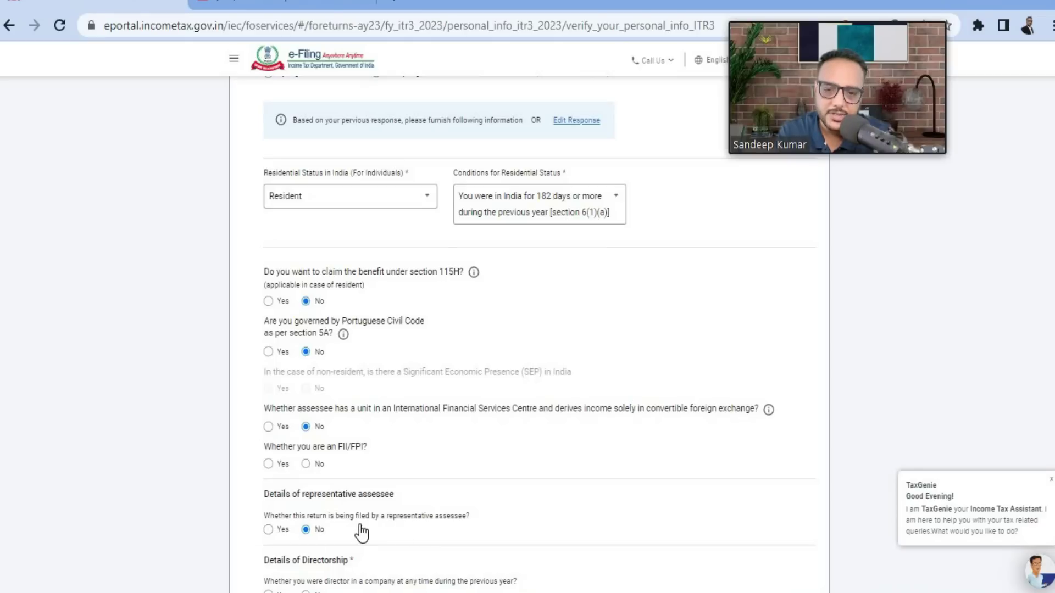
scroll(346, 517, "down", 8)
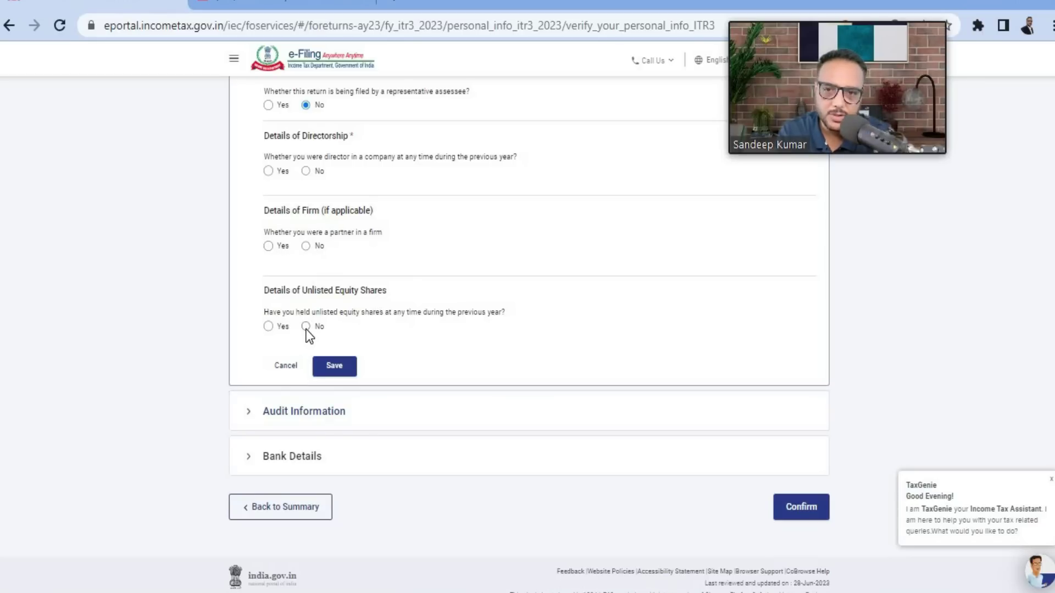
left_click(352, 371)
left_click(249, 426)
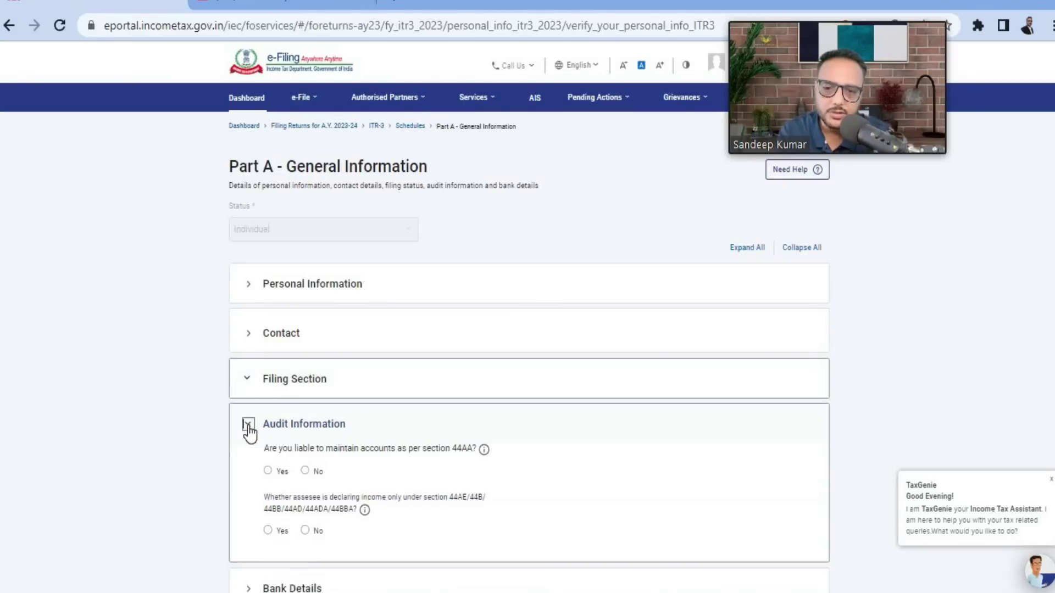
scroll(283, 428, "down", 3)
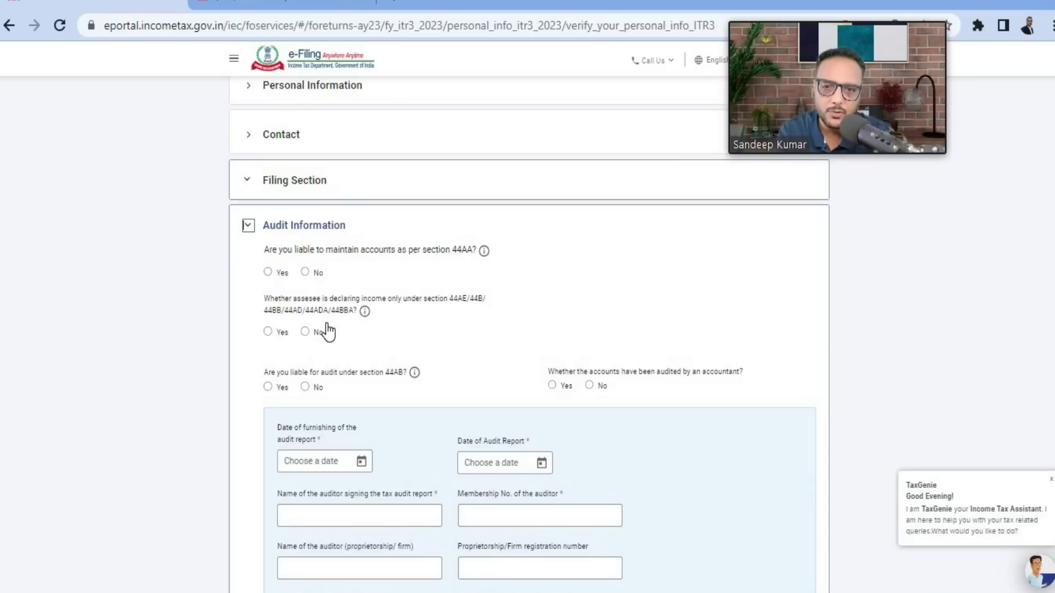
Switch to the Income Tax Act page and read which professions and businesses section 44AA(1) and (2) require to maintain accounts.
key("alt+Tab")
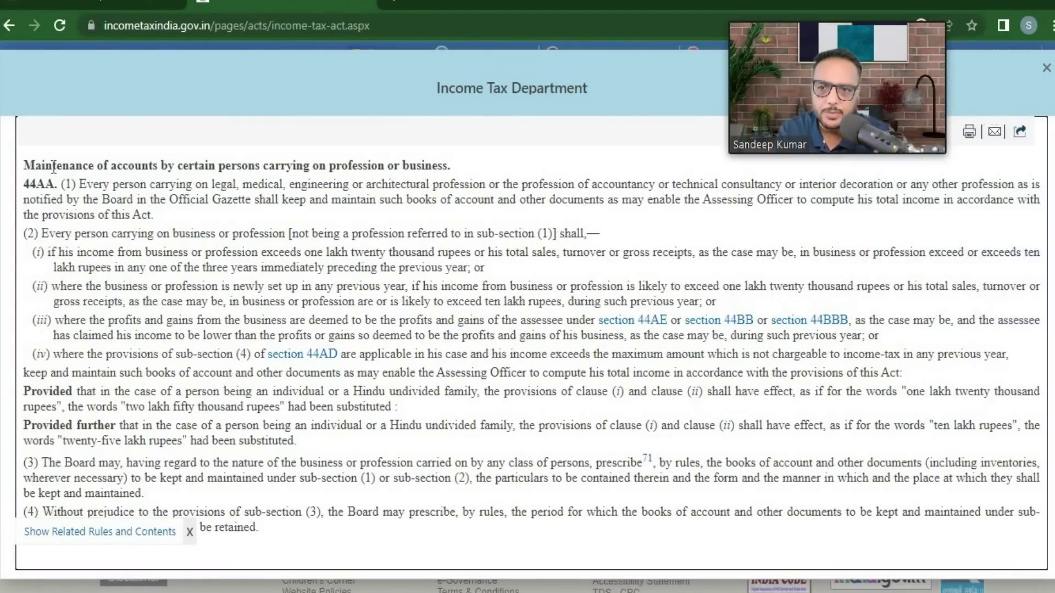
left_click_drag(78, 166, 453, 175)
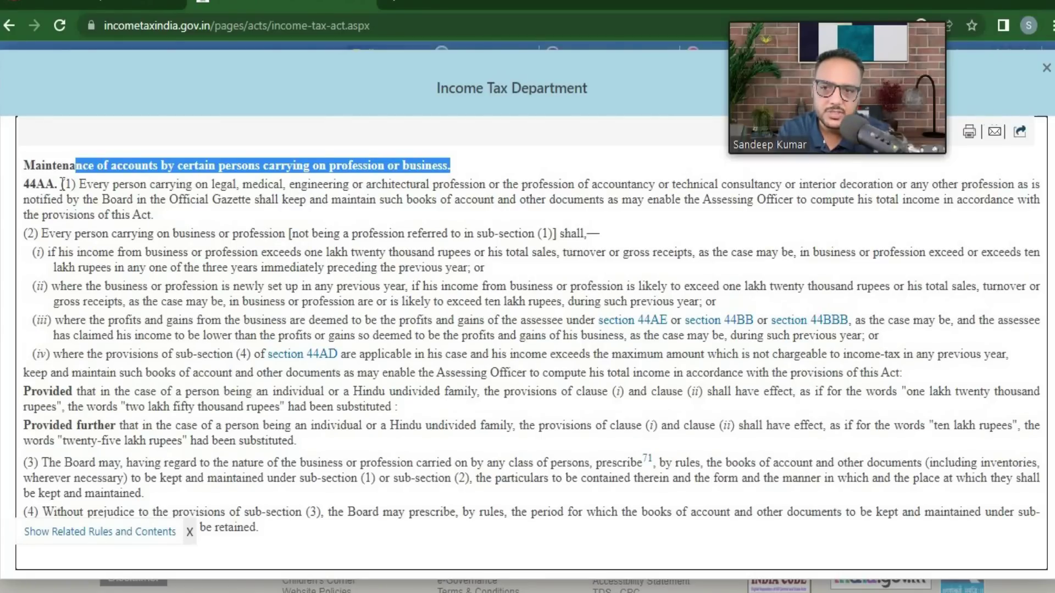
left_click_drag(62, 184, 78, 184)
left_click_drag(209, 186, 949, 187)
left_click(248, 215)
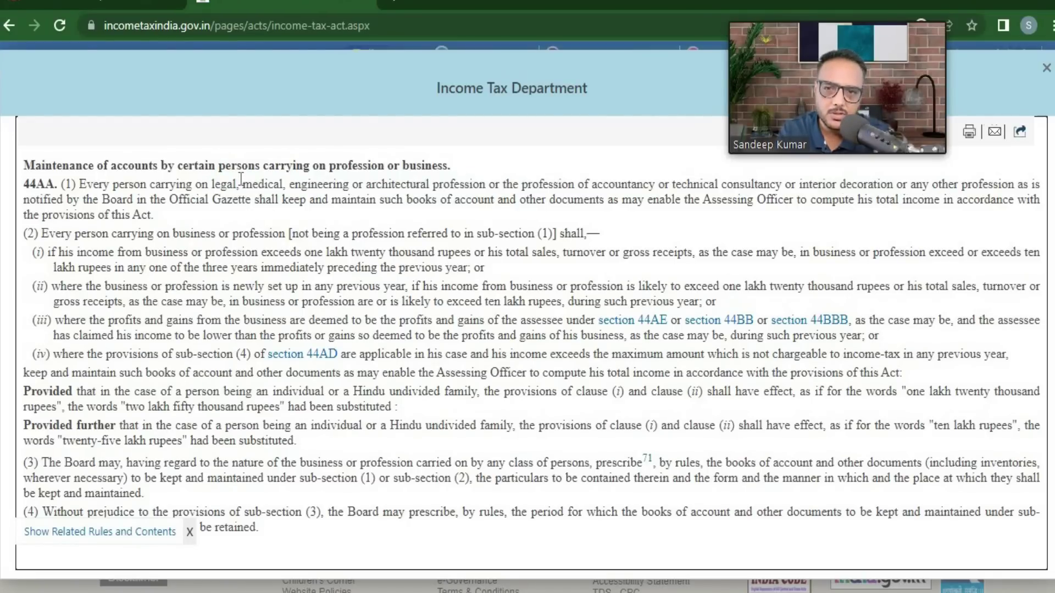
left_click_drag(242, 184, 252, 219)
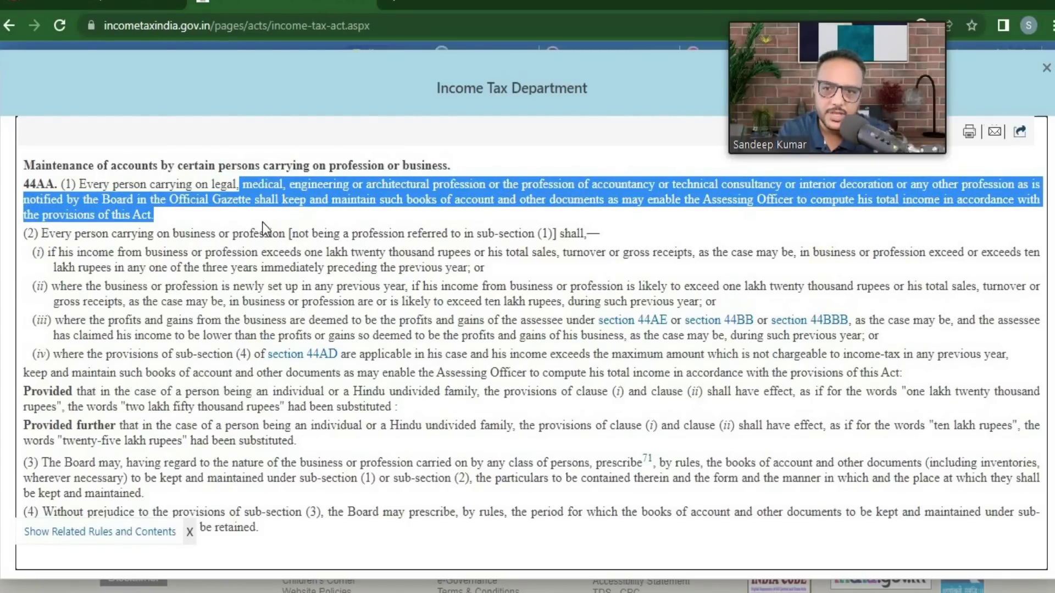
left_click_drag(40, 233, 292, 236)
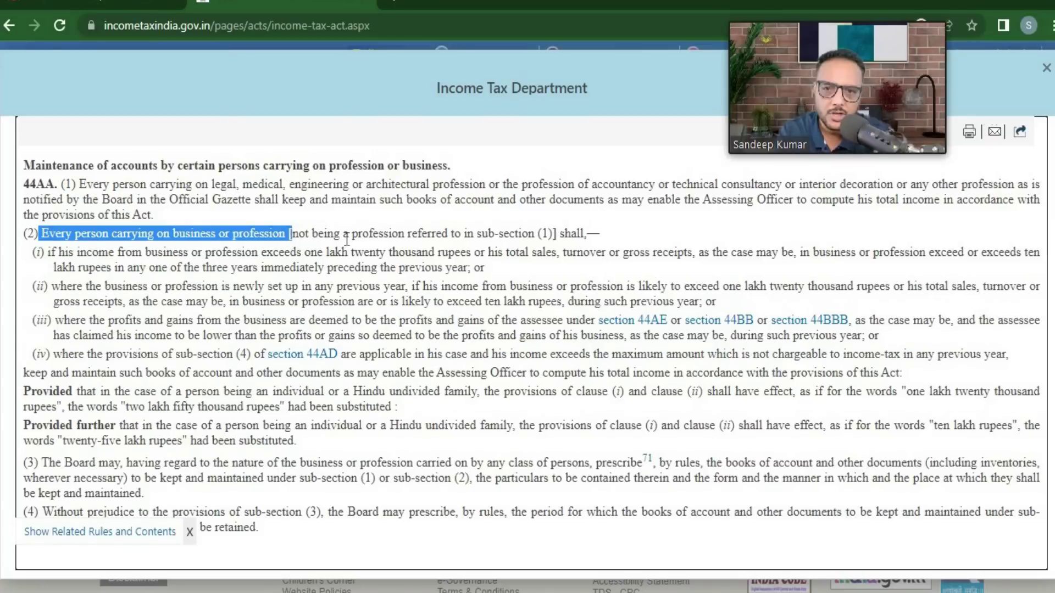
left_click_drag(435, 235, 603, 236)
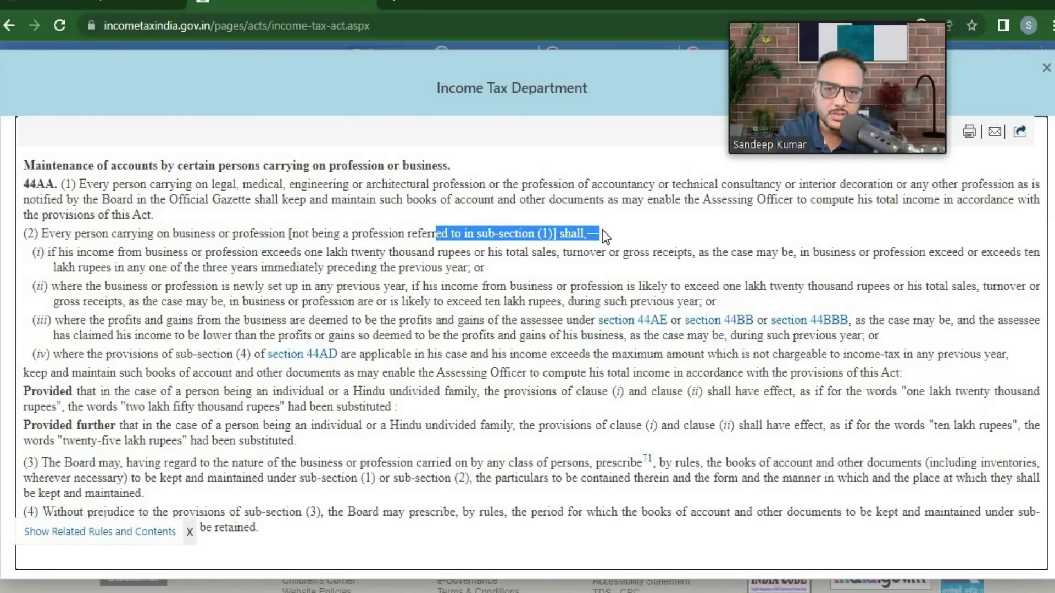
left_click_drag(81, 236, 286, 228)
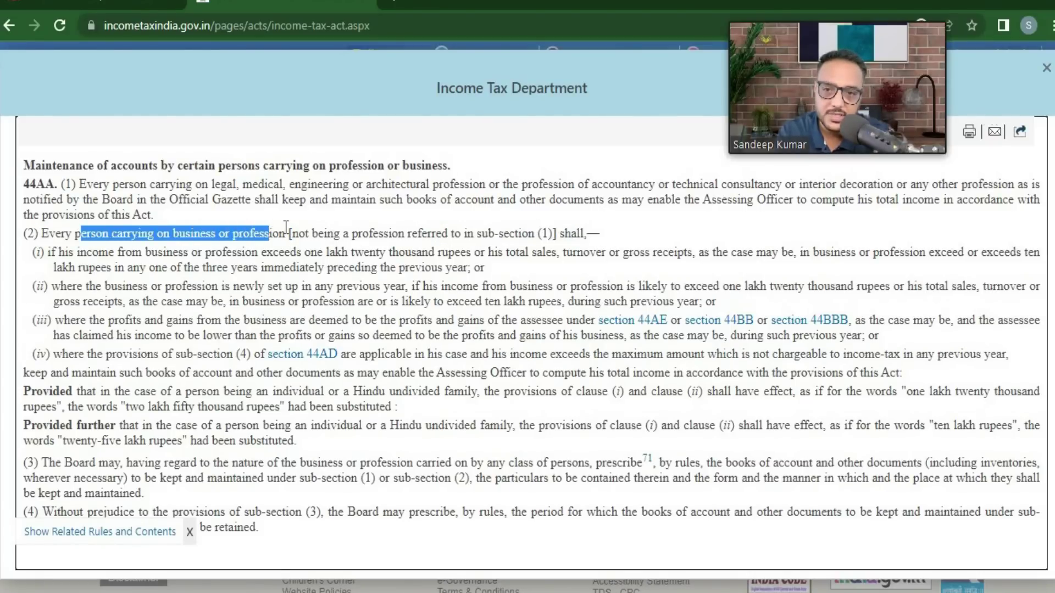
left_click(160, 204)
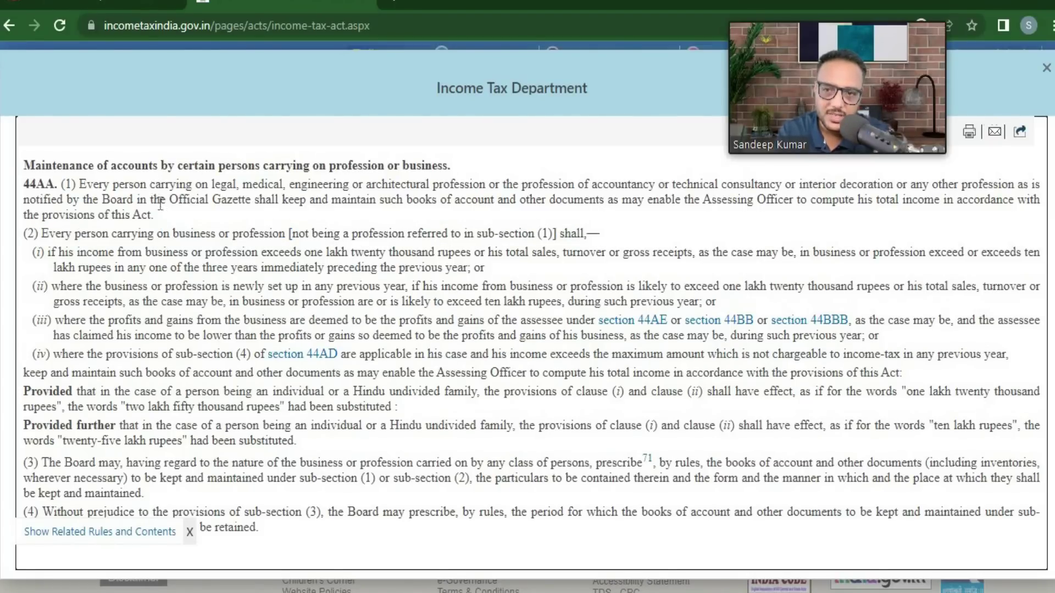
left_click_drag(150, 185, 163, 219)
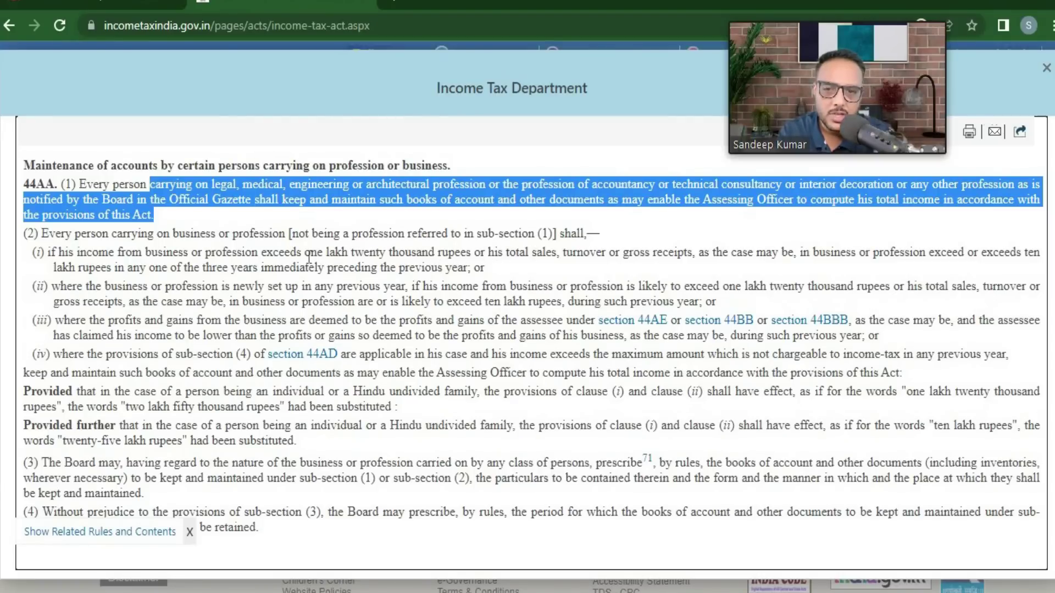
Examine the income and the sales, turnover or gross receipts limits in clause (i) of section 44AA(2).
left_click_drag(301, 253, 472, 251)
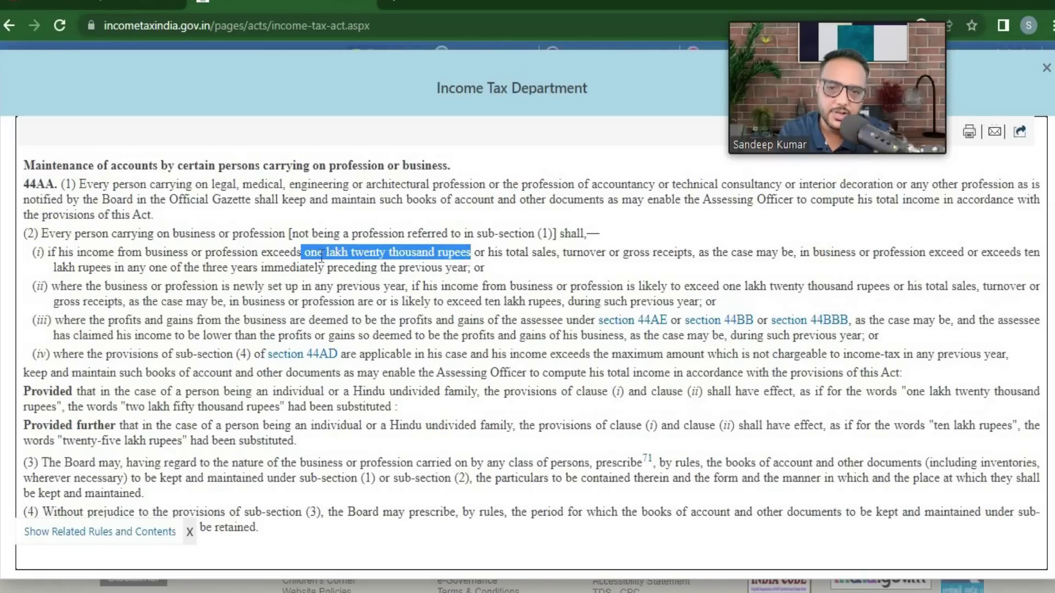
left_click_drag(494, 253, 559, 252)
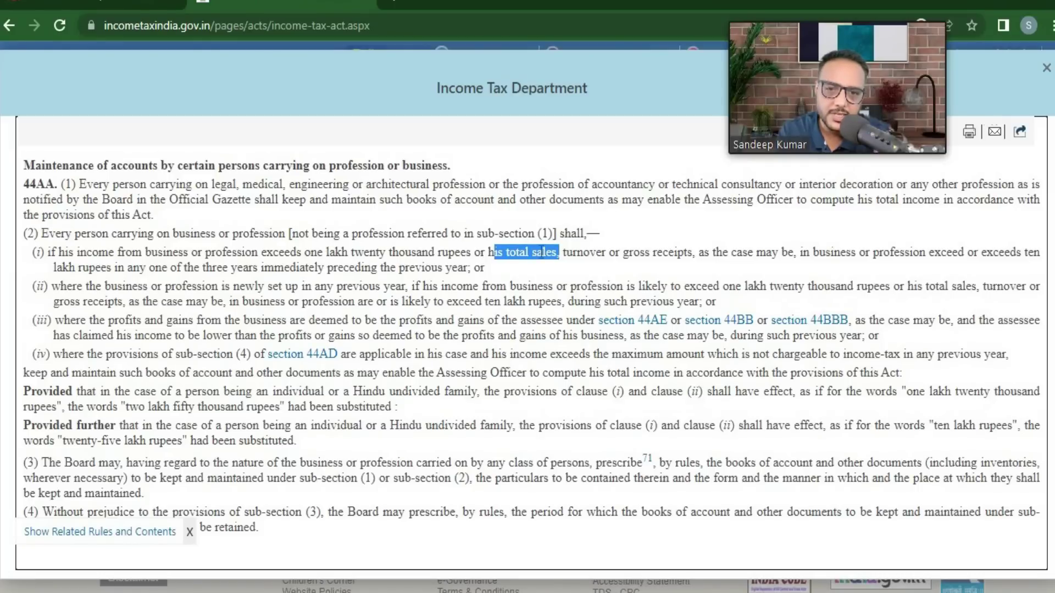
left_click_drag(566, 253, 684, 252)
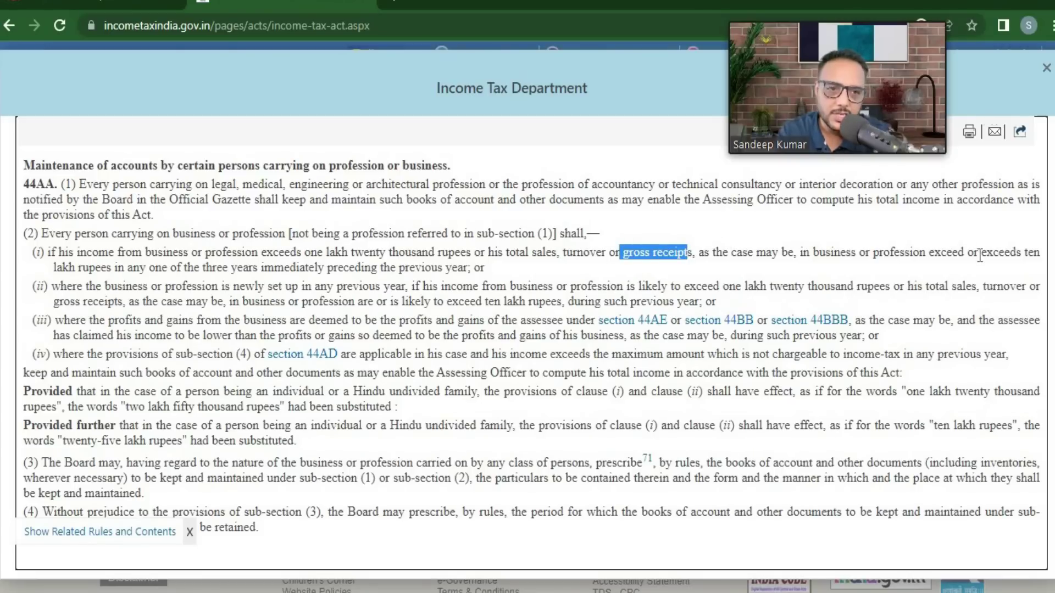
left_click_drag(977, 253, 1037, 253)
left_click_drag(57, 268, 109, 269)
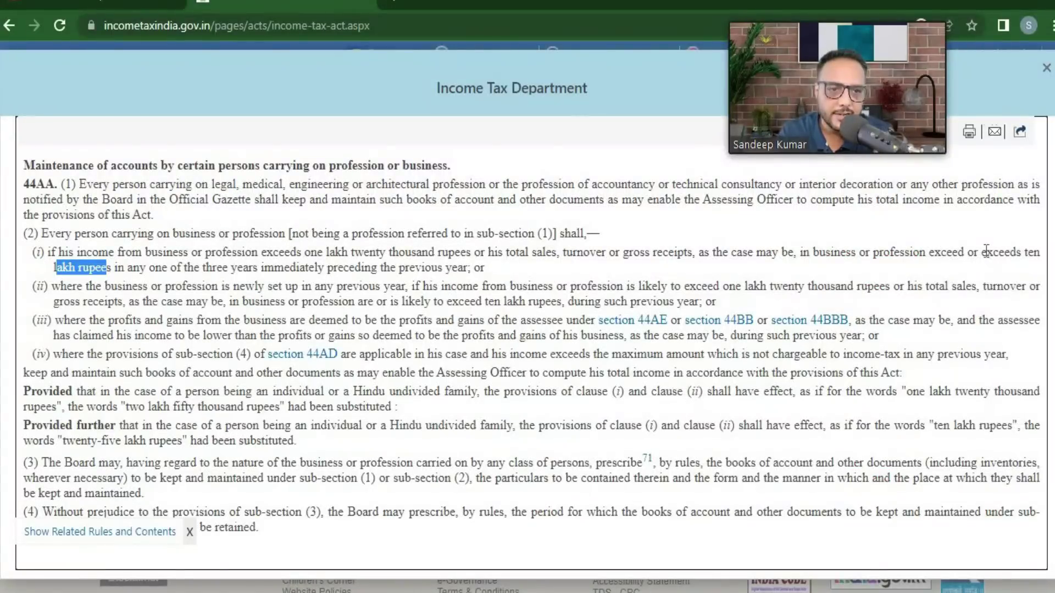
left_click_drag(983, 253, 175, 270)
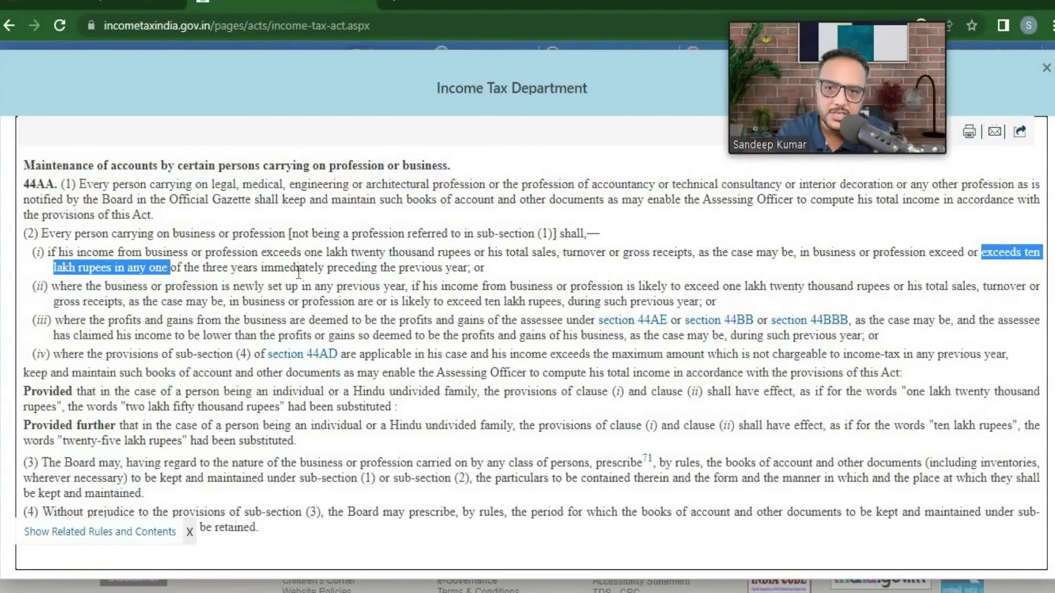
Switch to the Excel workbook, check the derivative turnover total on Sheet1, and return to the Act page.
key("alt+Tab")
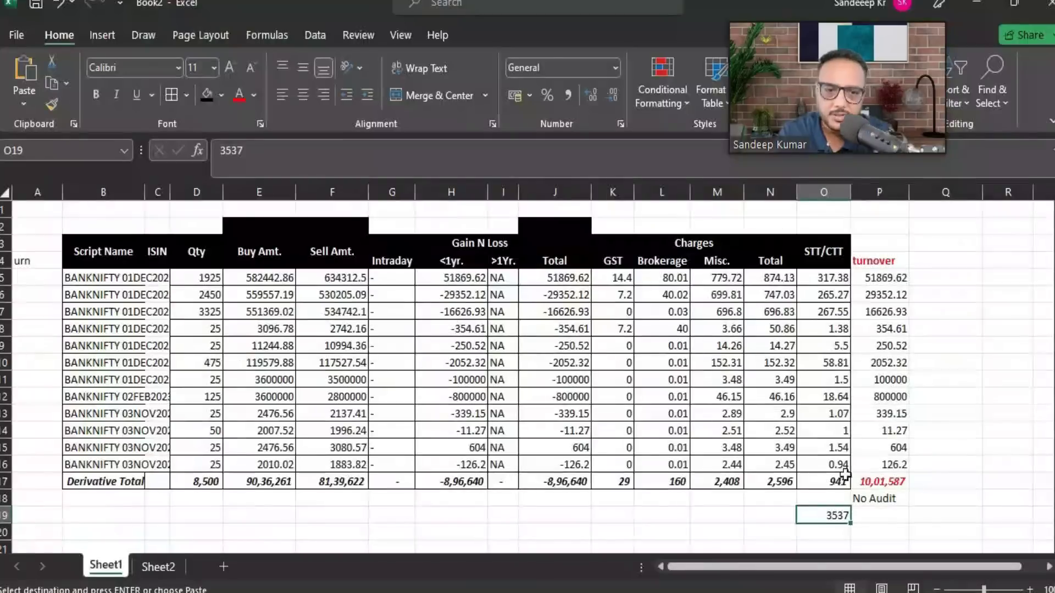
left_click(880, 482)
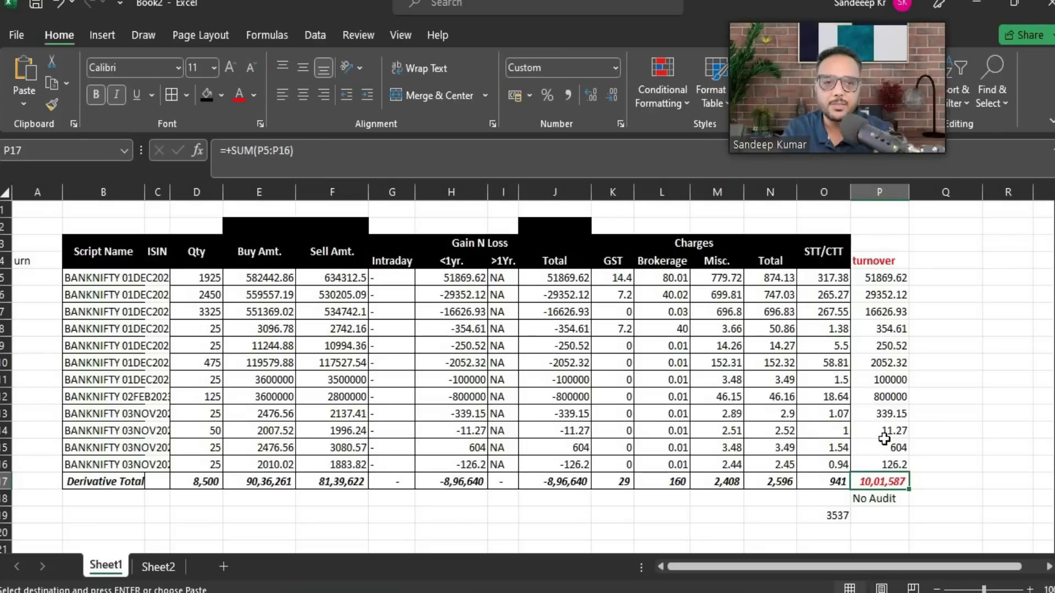
key("alt+Tab")
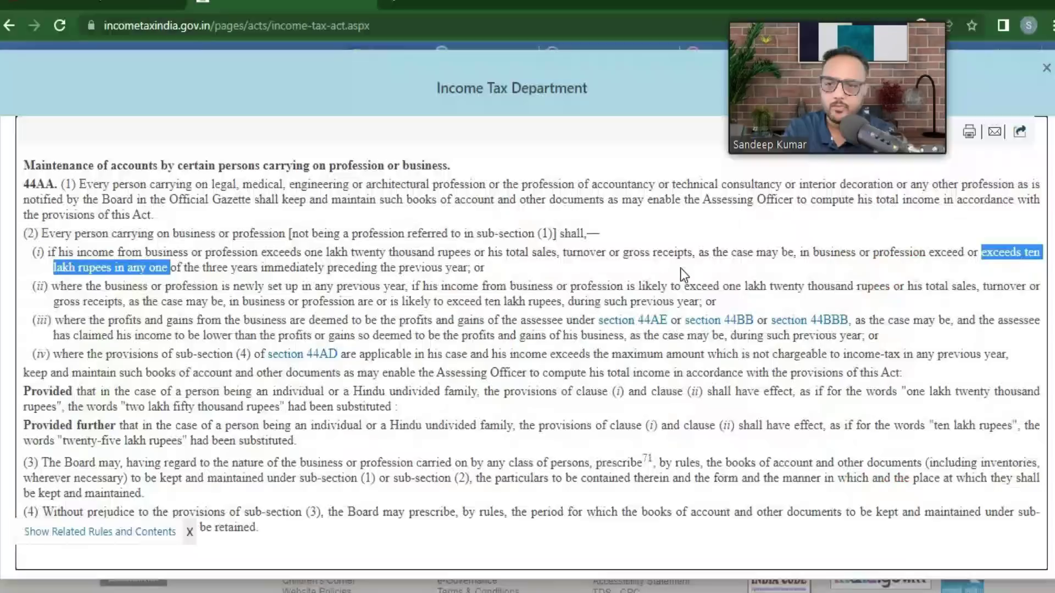
Read the condition on the three preceding years in clause (i), and go over clauses (i) to (iv) of section 44AA(2).
left_click_drag(176, 269, 263, 272)
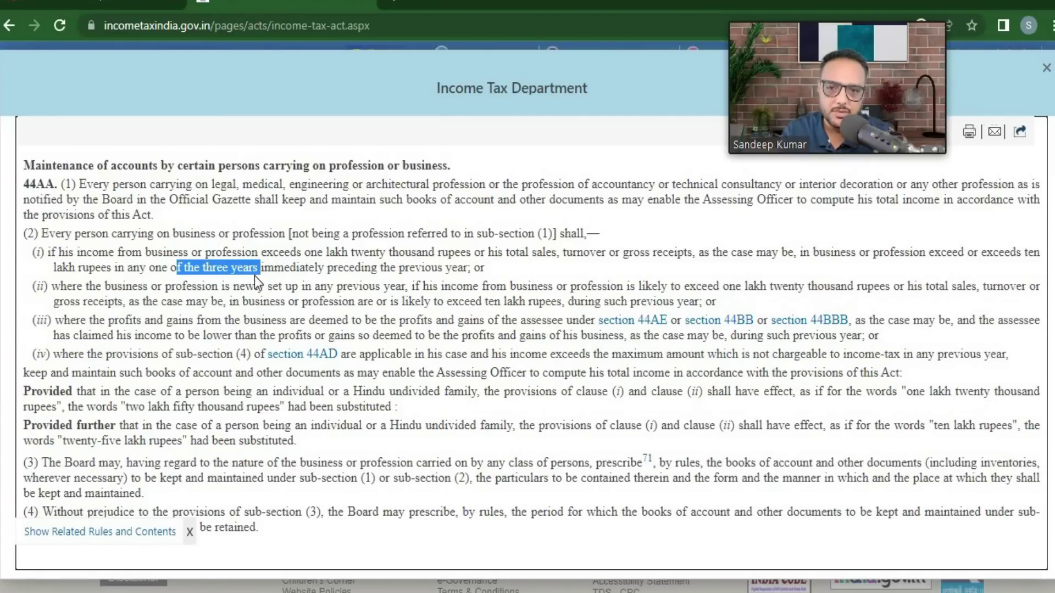
double_click(368, 270)
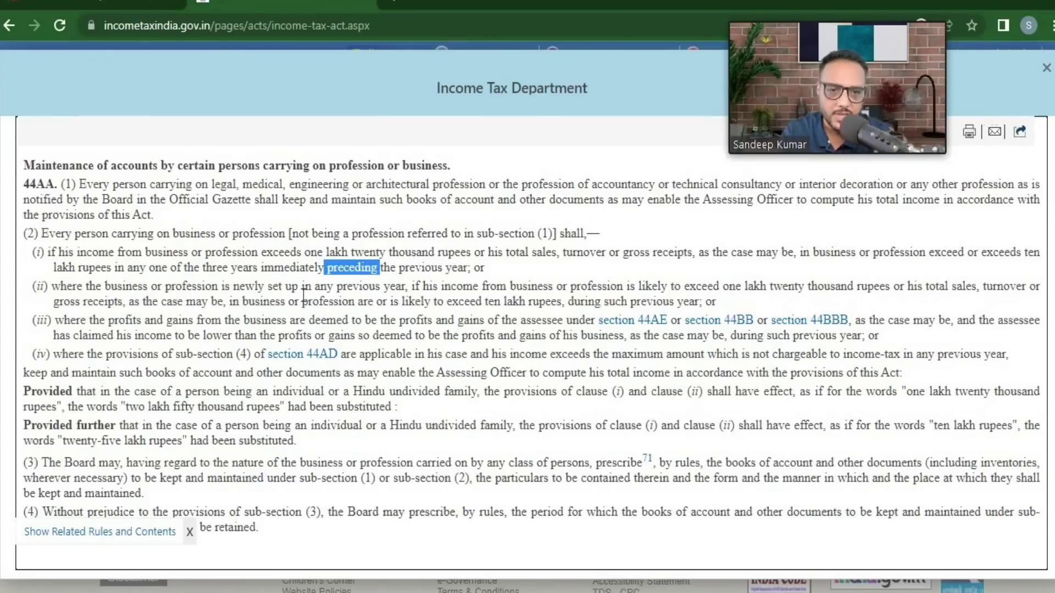
left_click_drag(49, 251, 1028, 354)
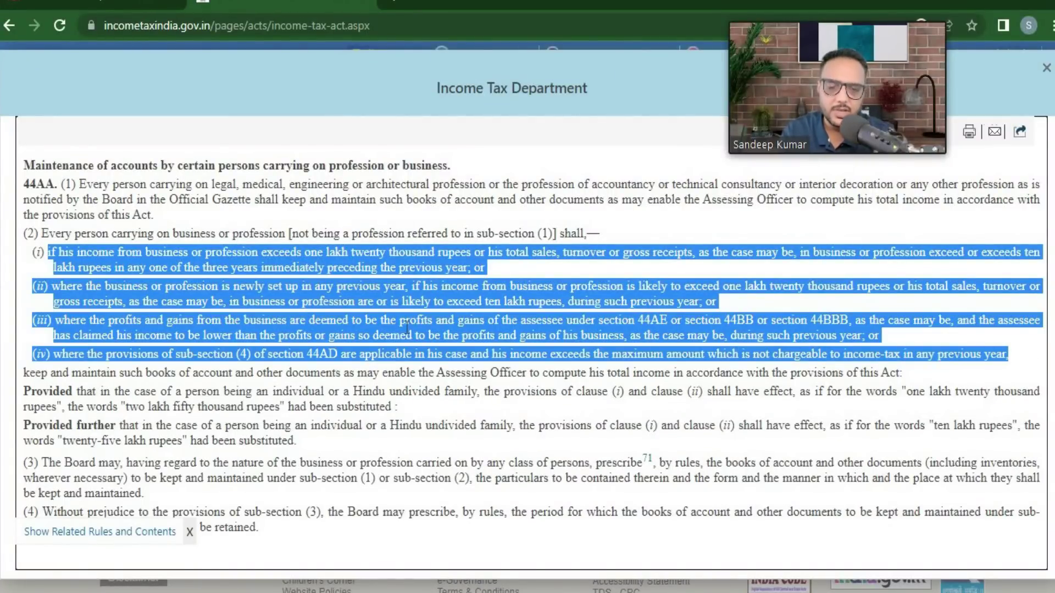
Return to the e-Filing portal and answer Yes to being liable to maintain accounts as per section 44AA.
key("alt+Tab")
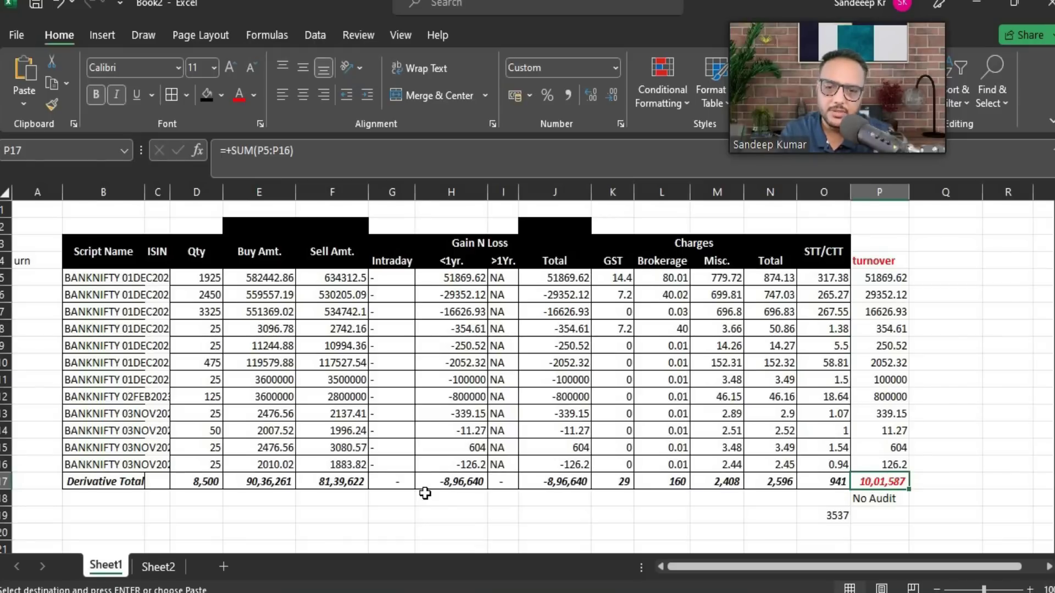
key("alt+Tab")
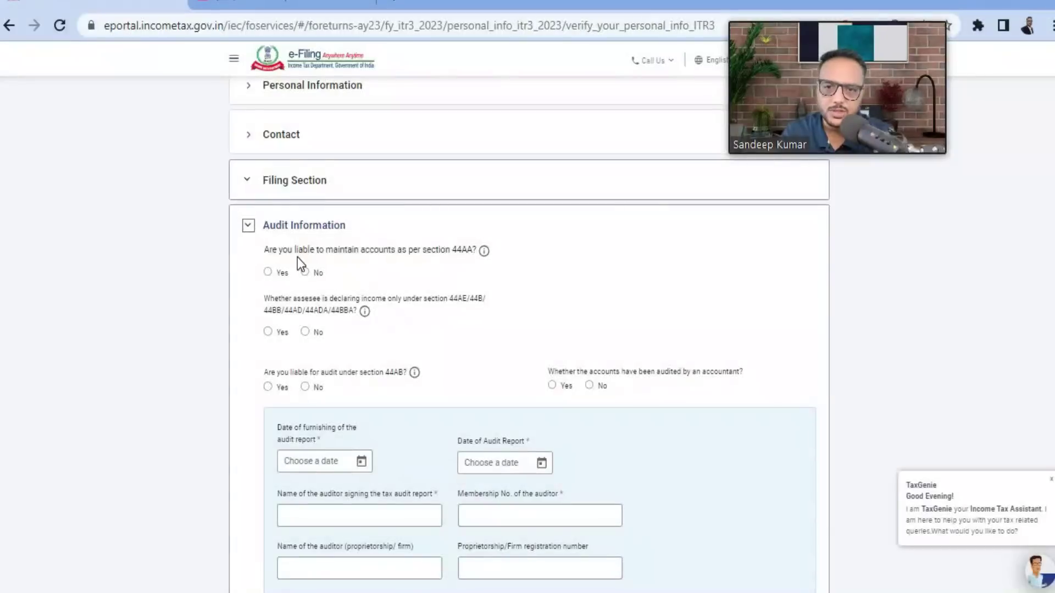
left_click(268, 273)
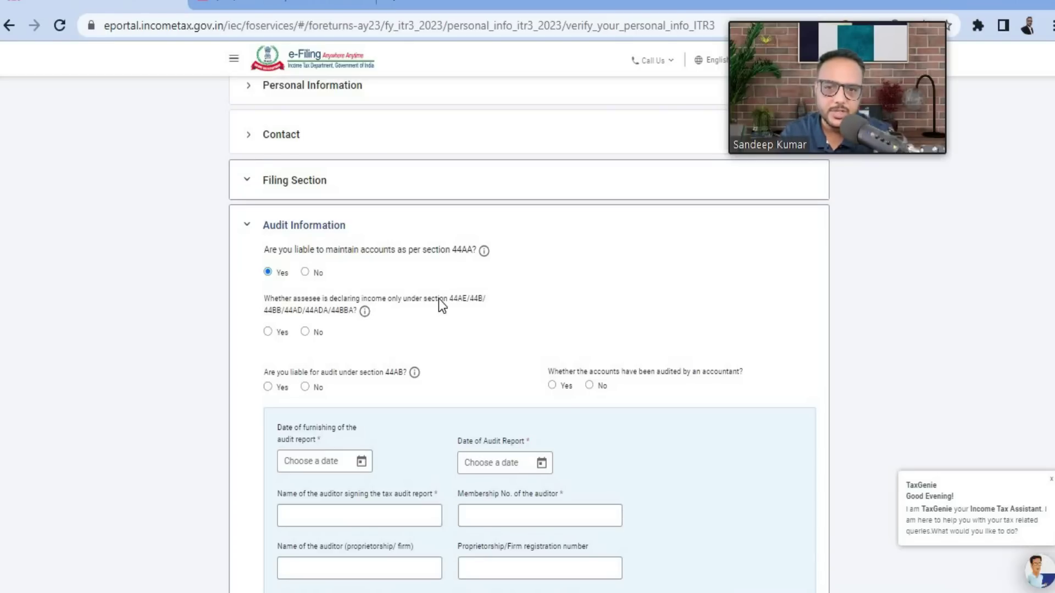
Answer No to declaring income only under the presumptive sections, choose turnover not exceeding 1 crore, and check the derivative turnover in the Excel workbook.
left_click(305, 332)
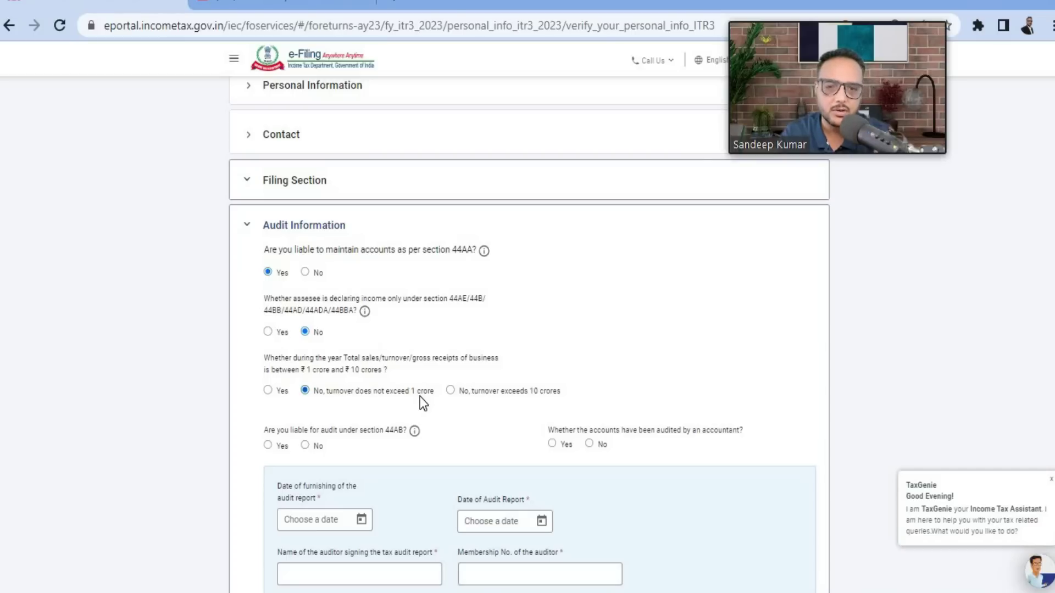
key("alt+Tab")
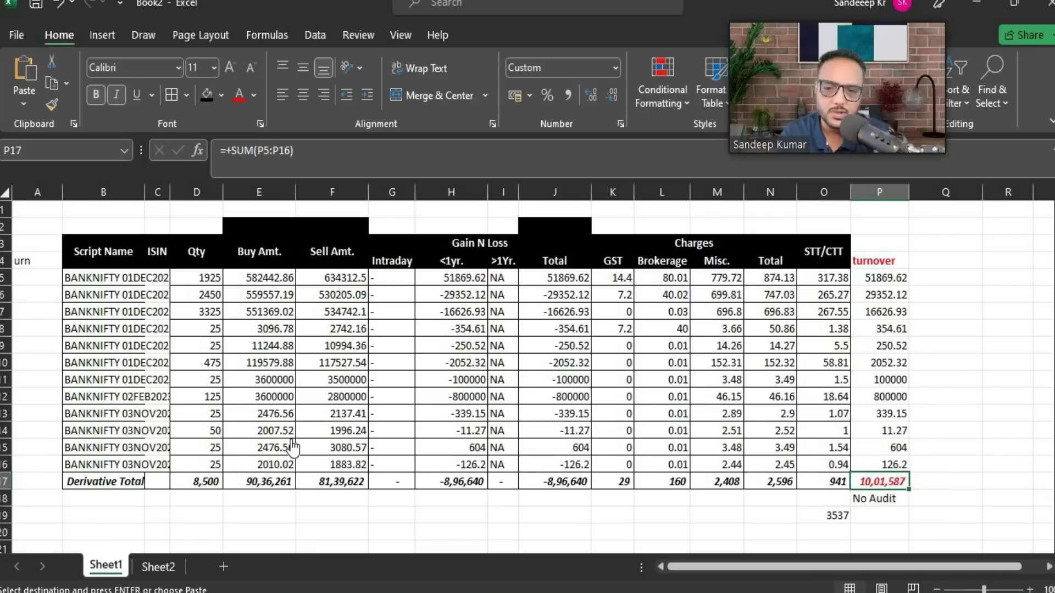
key("alt+Tab")
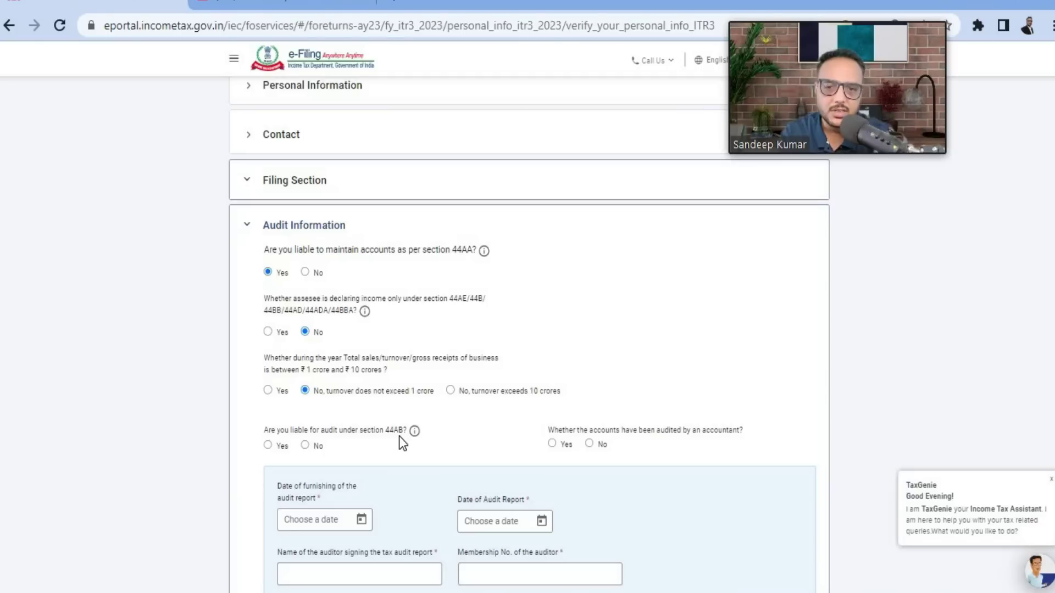
Answer No to liability for audit under section 44AB, section 92E and other Acts or reports, save, and confirm Part A - General.
left_click(305, 445)
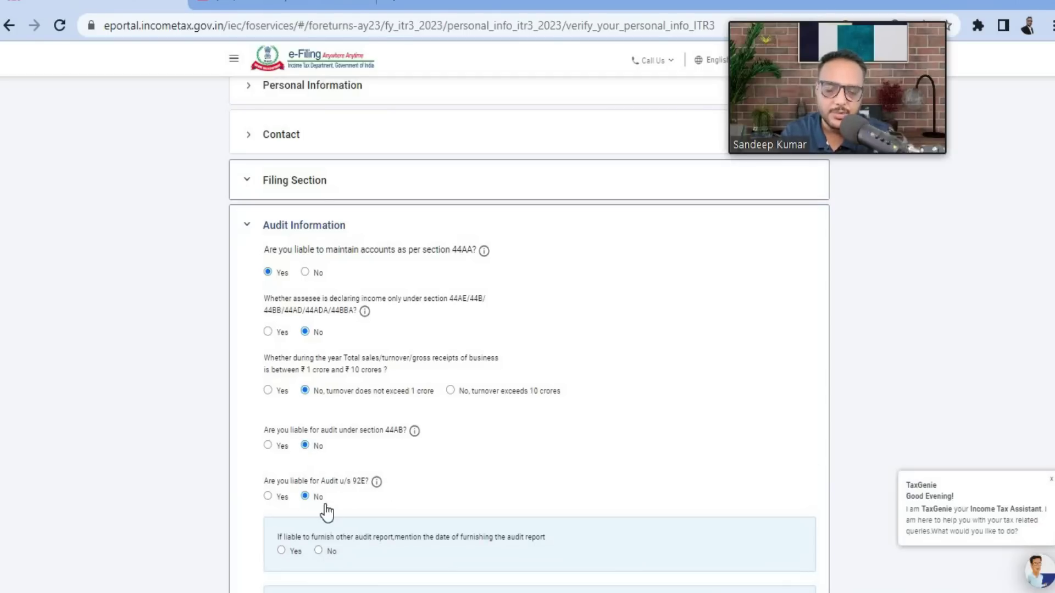
scroll(324, 510, "down", 2)
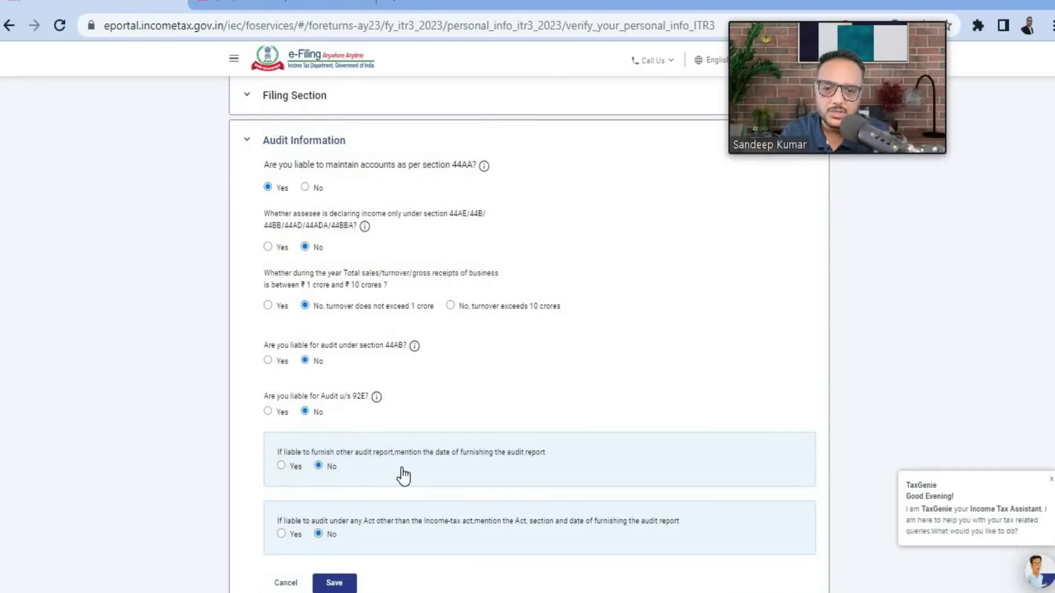
scroll(401, 475, "down", 3)
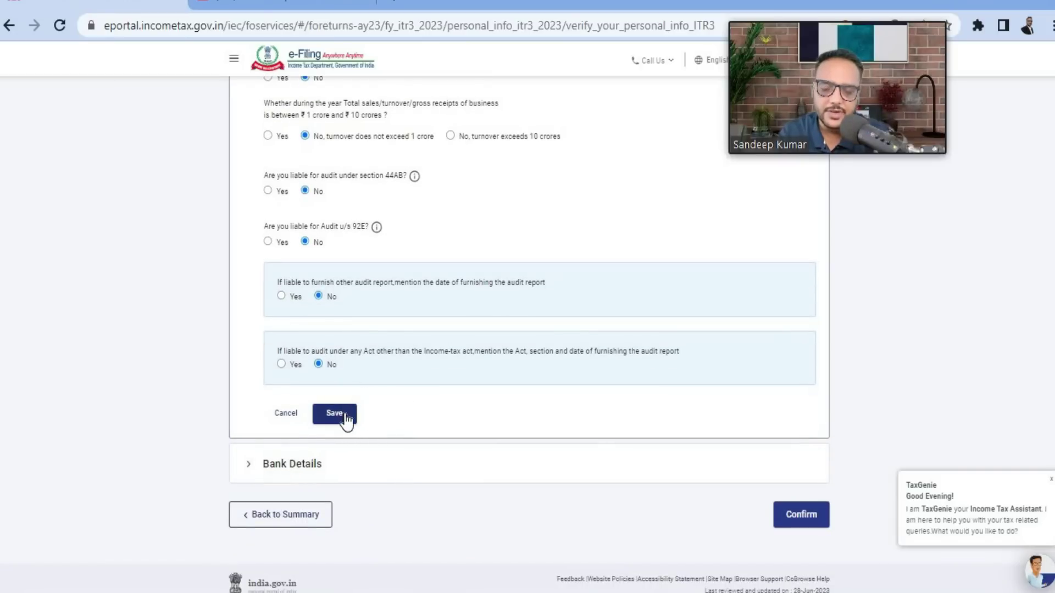
left_click(337, 419)
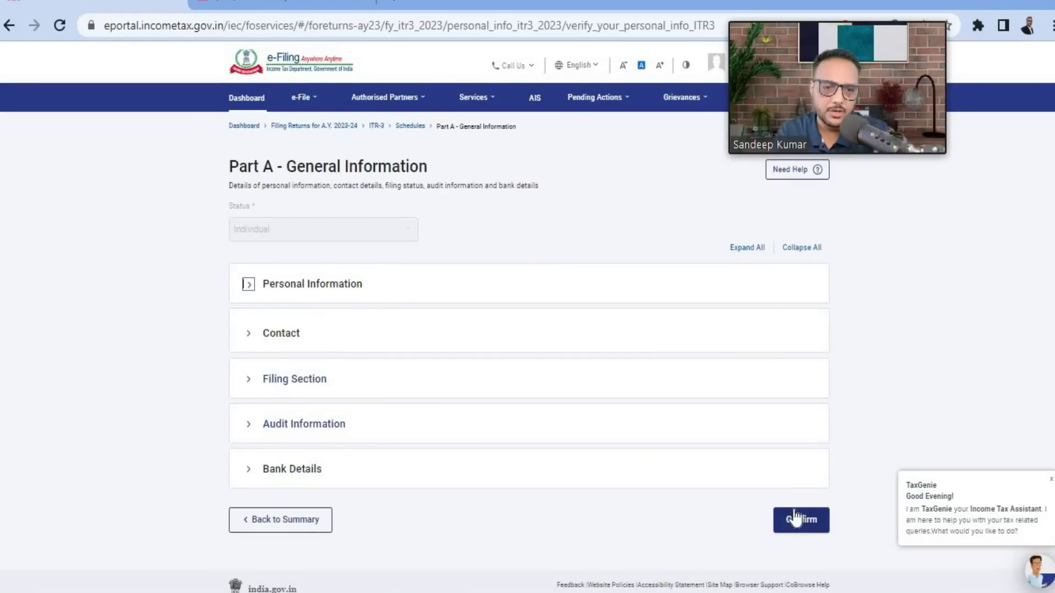
left_click(803, 520)
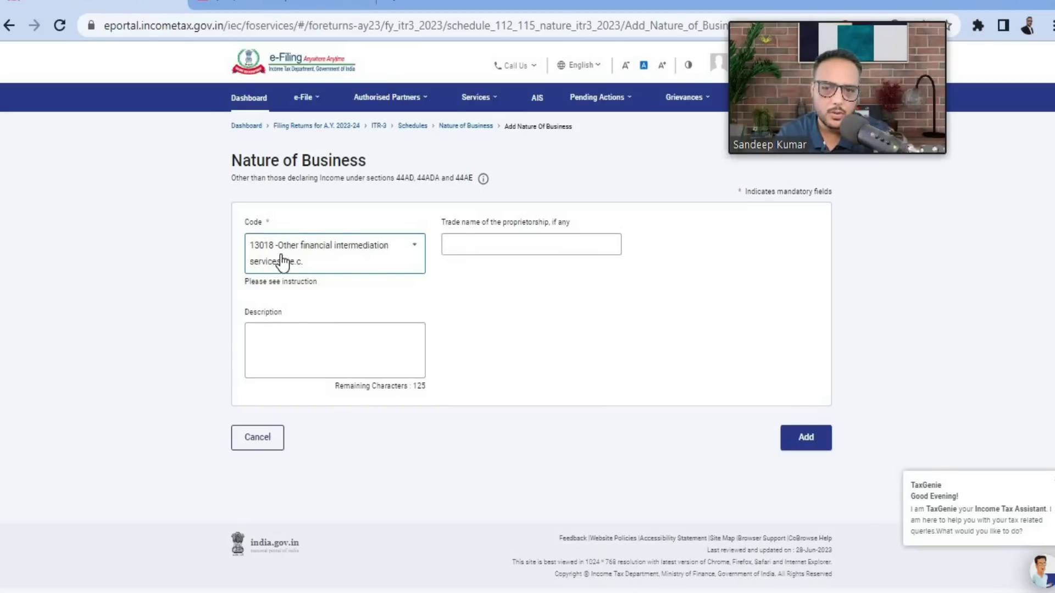
Add business code 13018 with the description "Trading in Future and Options" and confirm the Nature of Business schedule.
left_click(469, 246)
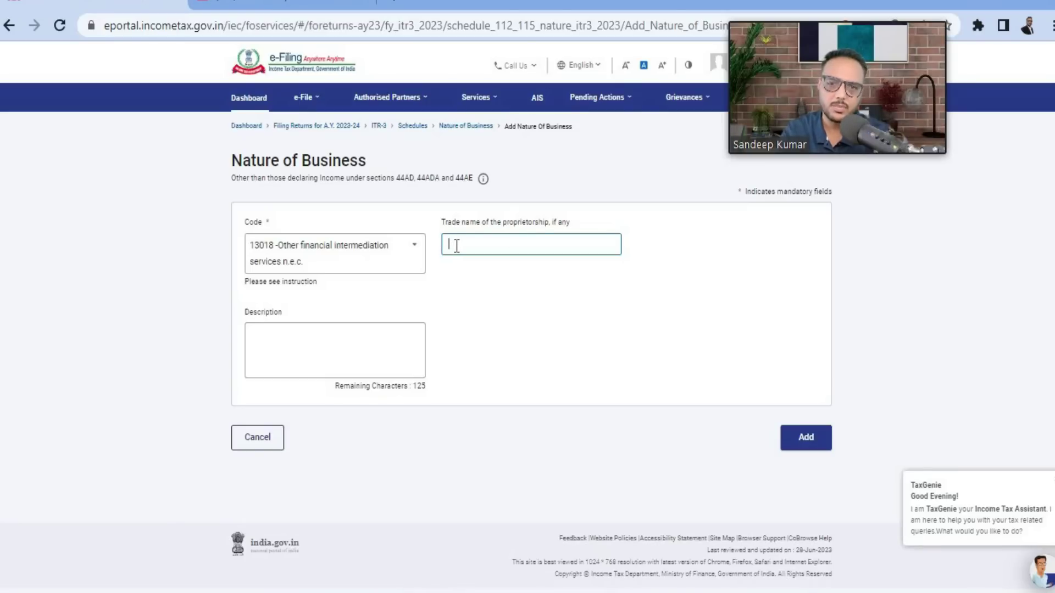
left_click(271, 347)
type("Trading in Future and Options")
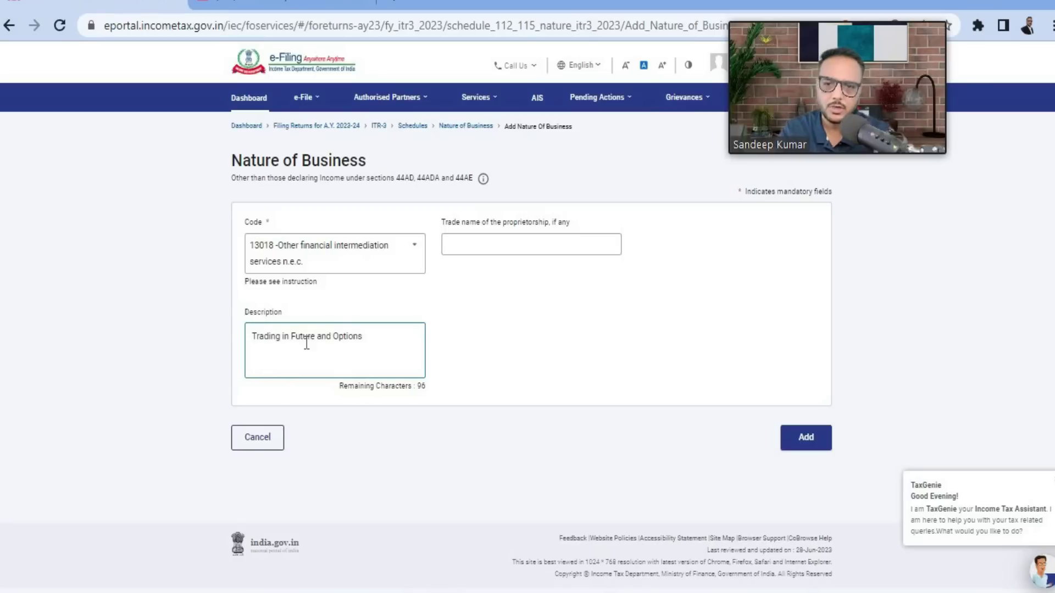
left_click(808, 441)
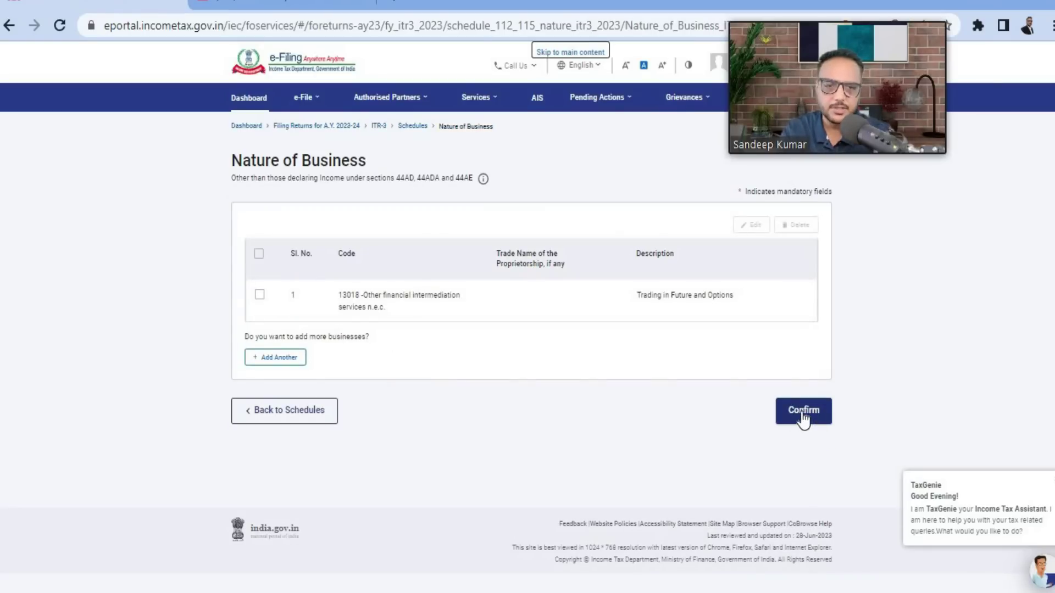
left_click(803, 412)
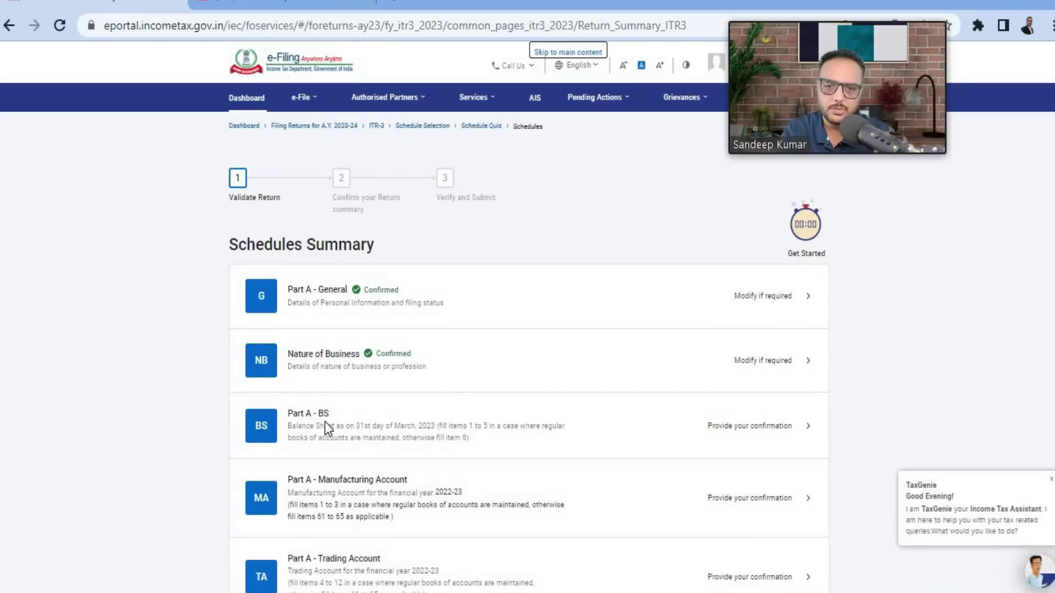
Open the Part A - BS schedule and examine the debtors, creditors, stock-in-trade and cash balance items under No Account Cases.
left_click(730, 434)
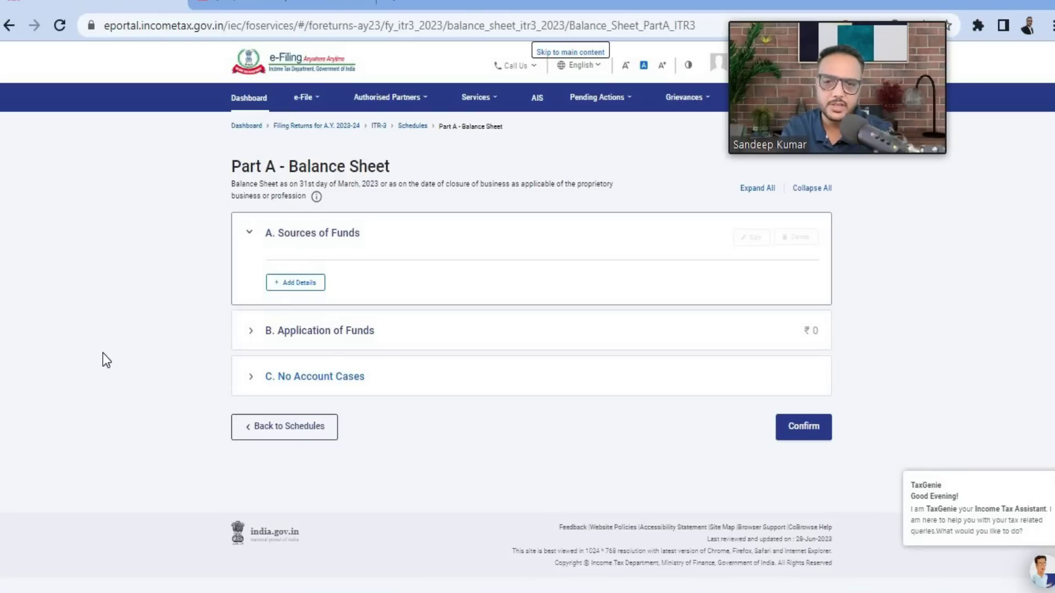
left_click(251, 379)
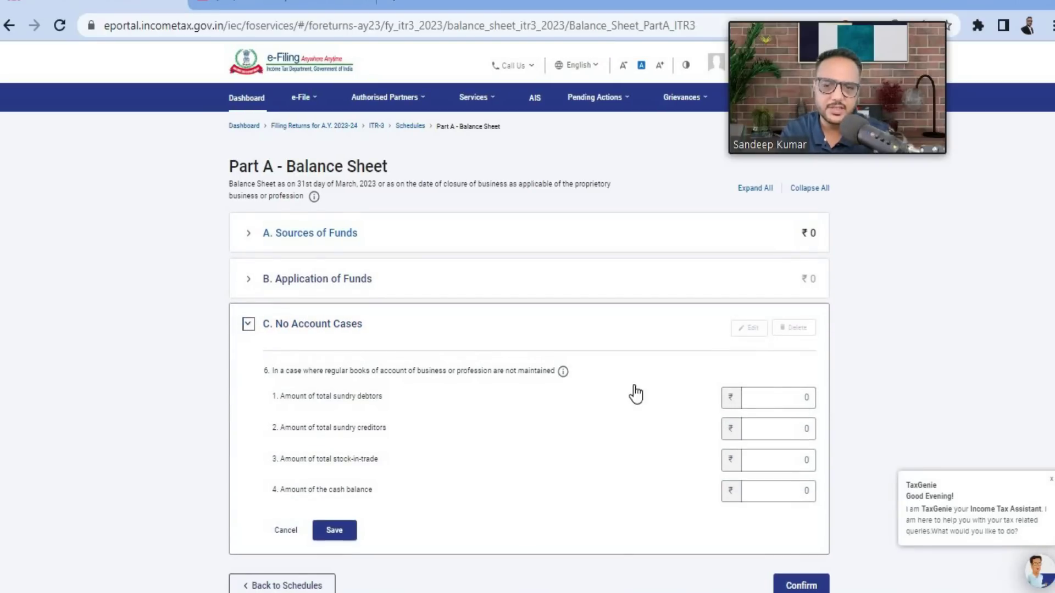
left_click(802, 398)
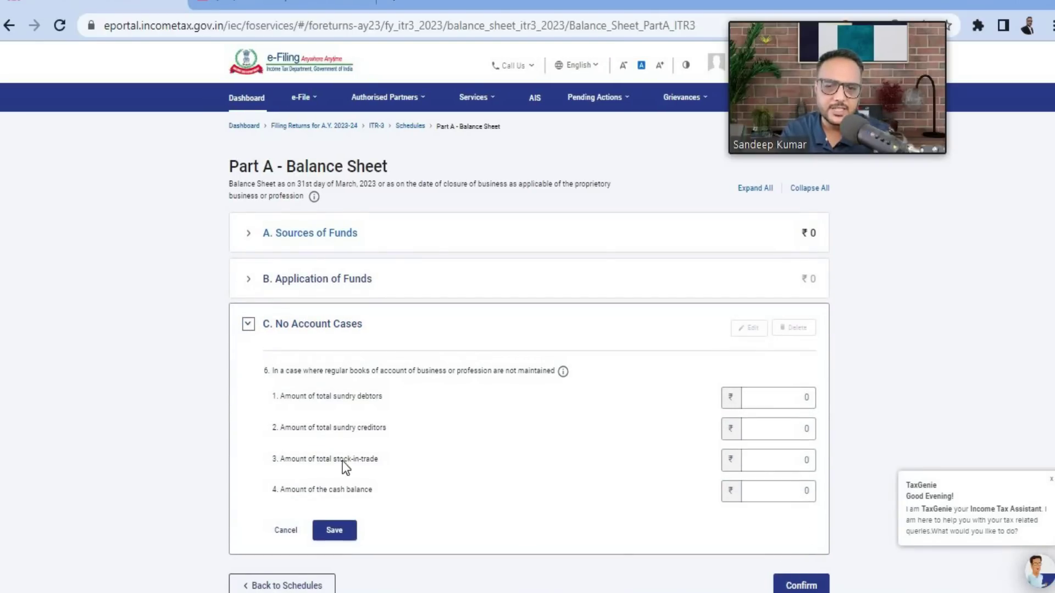
left_click(793, 452)
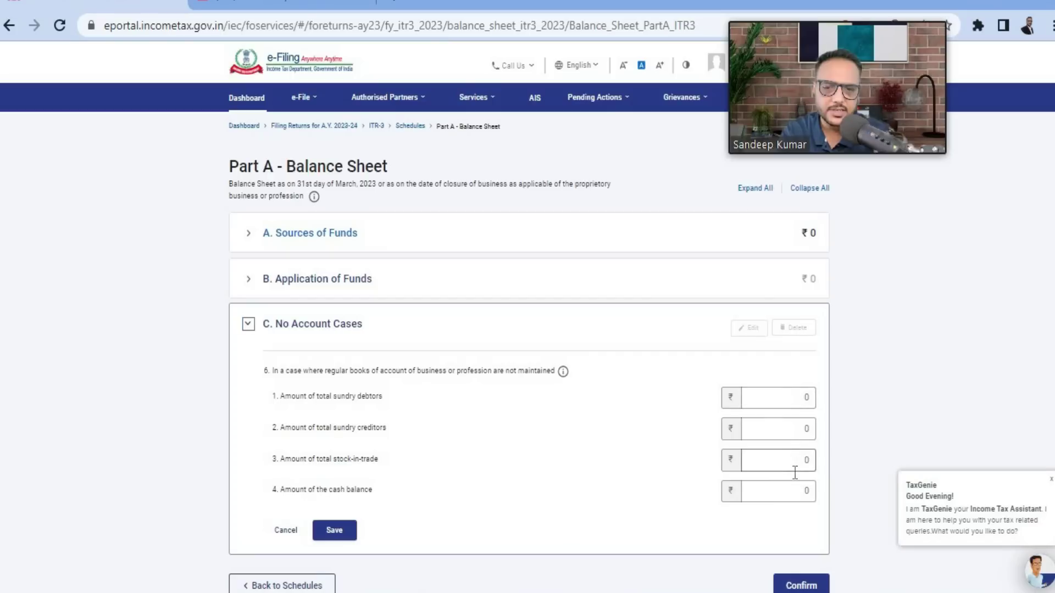
left_click(797, 490)
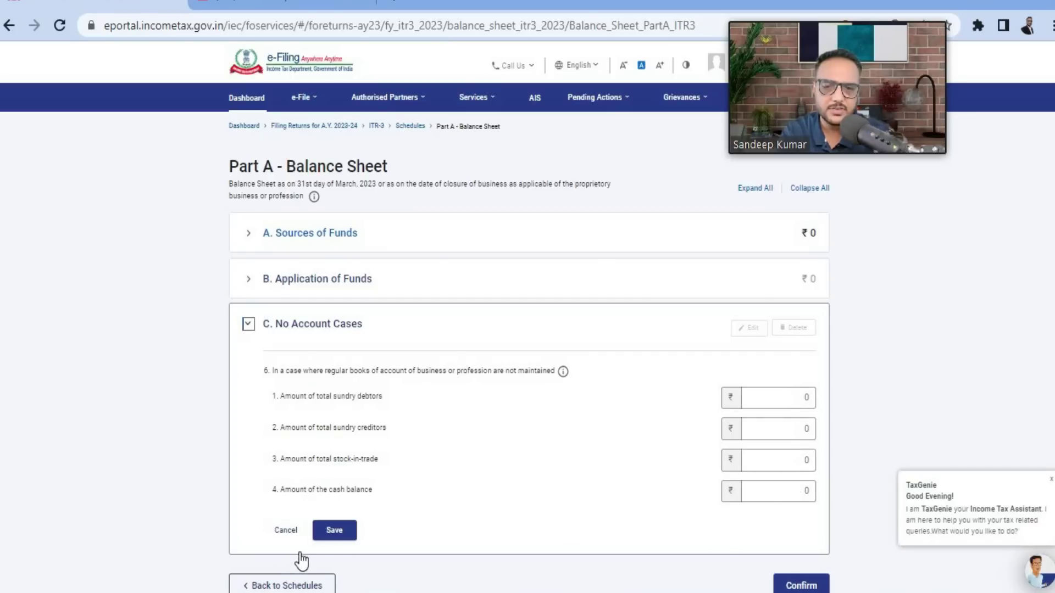
Collapse No Account Cases and open the Sources of Funds form for adding details.
left_click(248, 324)
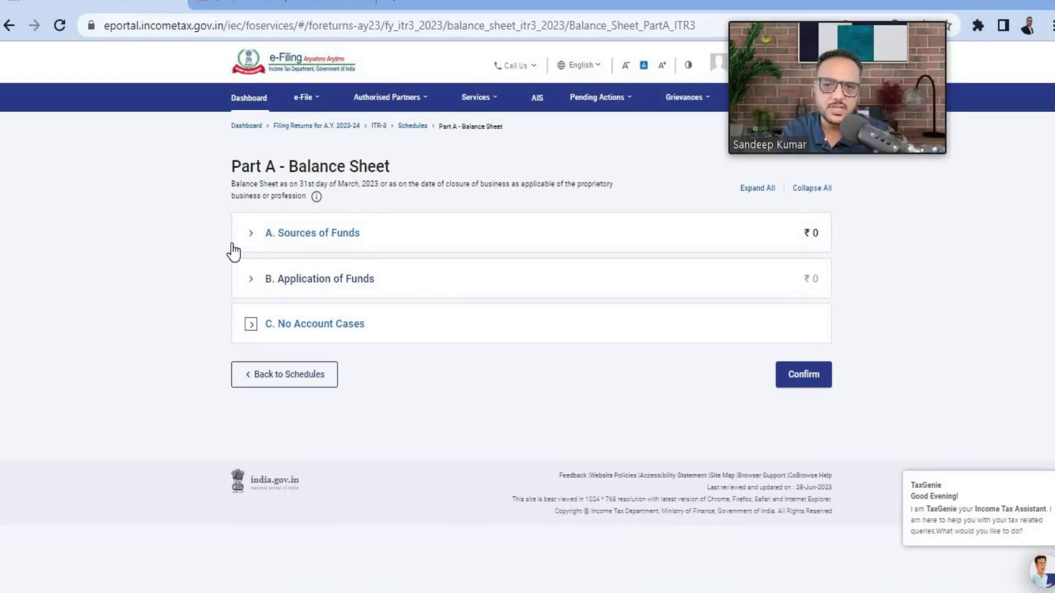
left_click(251, 236)
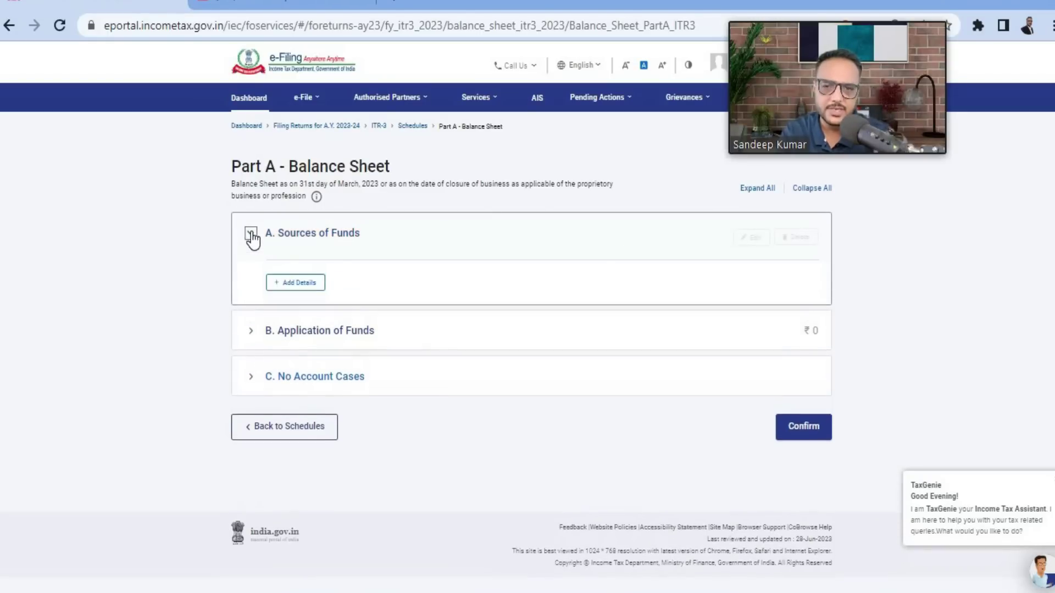
left_click(292, 282)
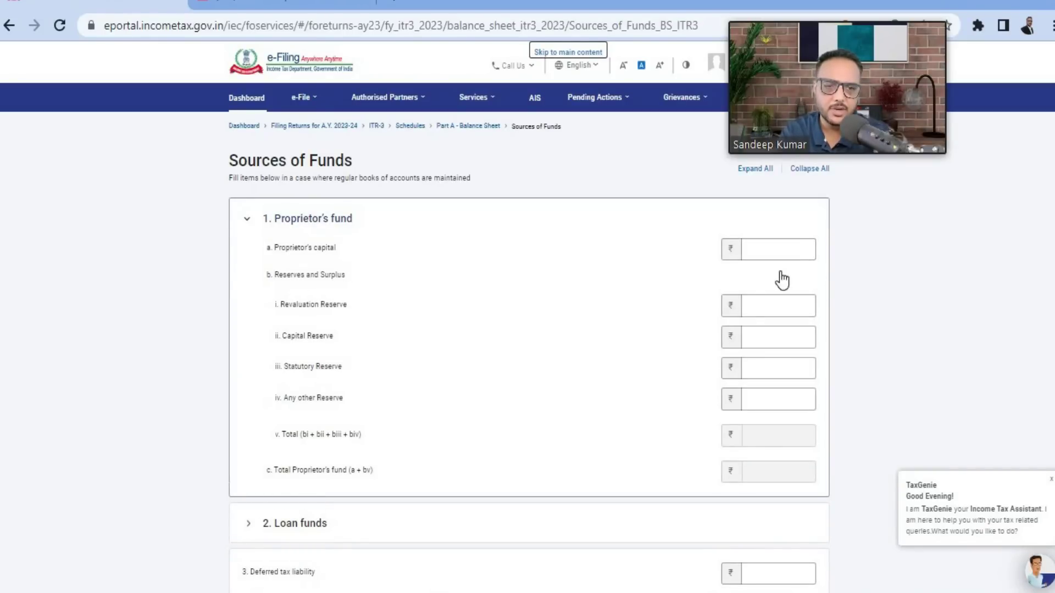
Switch to the Excel workbook and look over the Balance Sheet and P&L account tables on Sheet2.
key("alt+Tab")
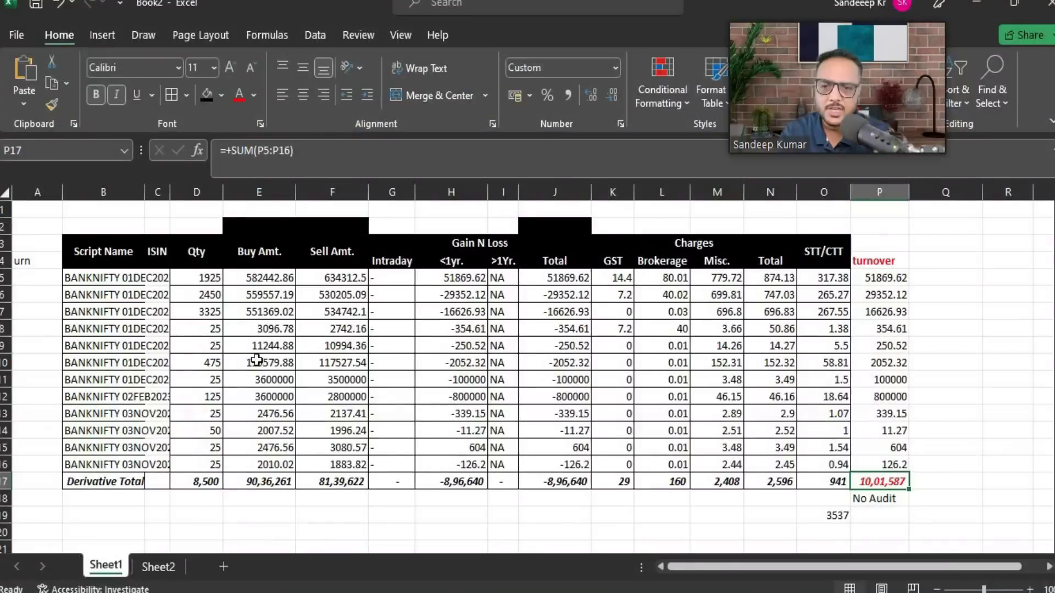
left_click(163, 570)
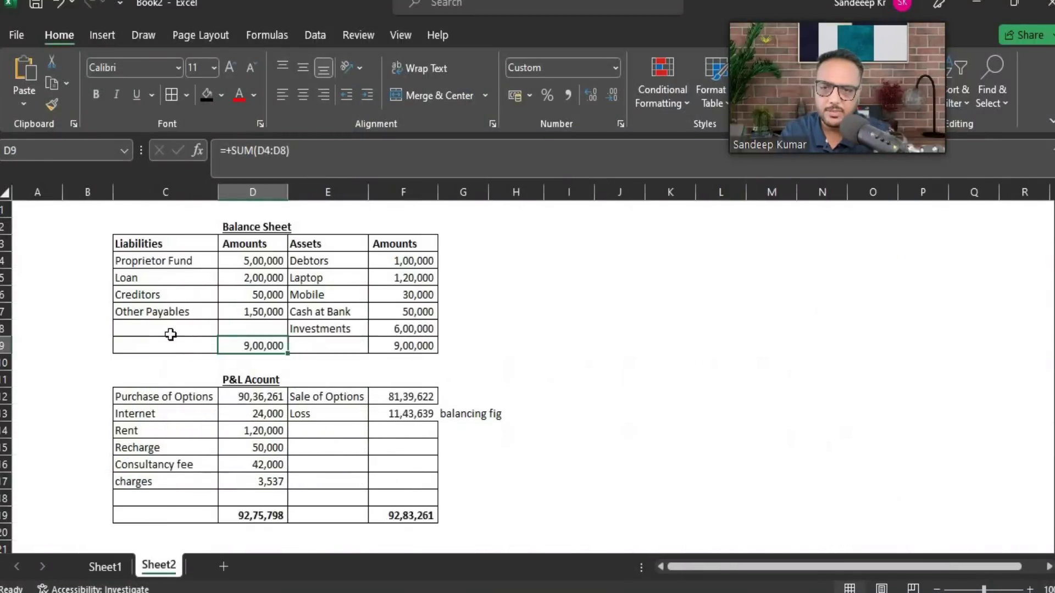
left_click_drag(269, 260, 410, 346)
left_click_drag(181, 262, 401, 338)
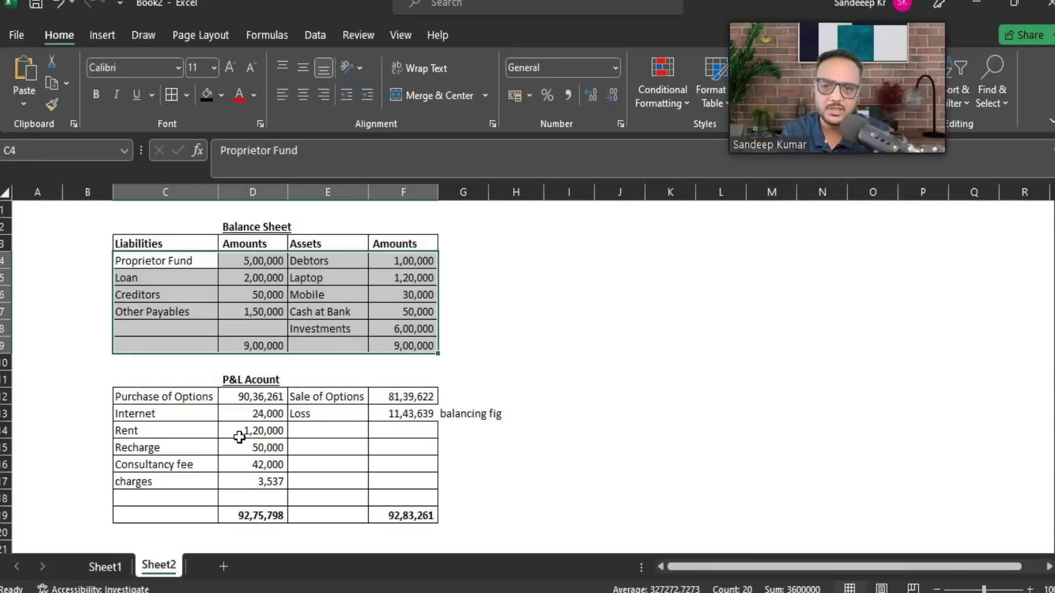
left_click_drag(156, 398, 407, 514)
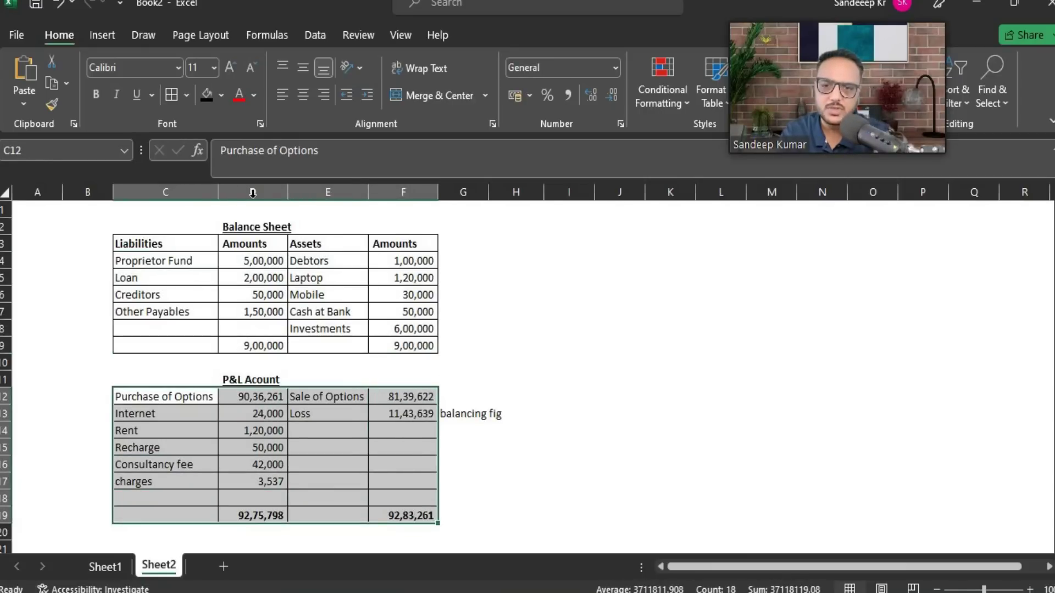
Check the Proprietor Fund, Loan, Creditors and Other Payables amounts in the Sheet2 balance sheet.
left_click(245, 261)
left_click(267, 278)
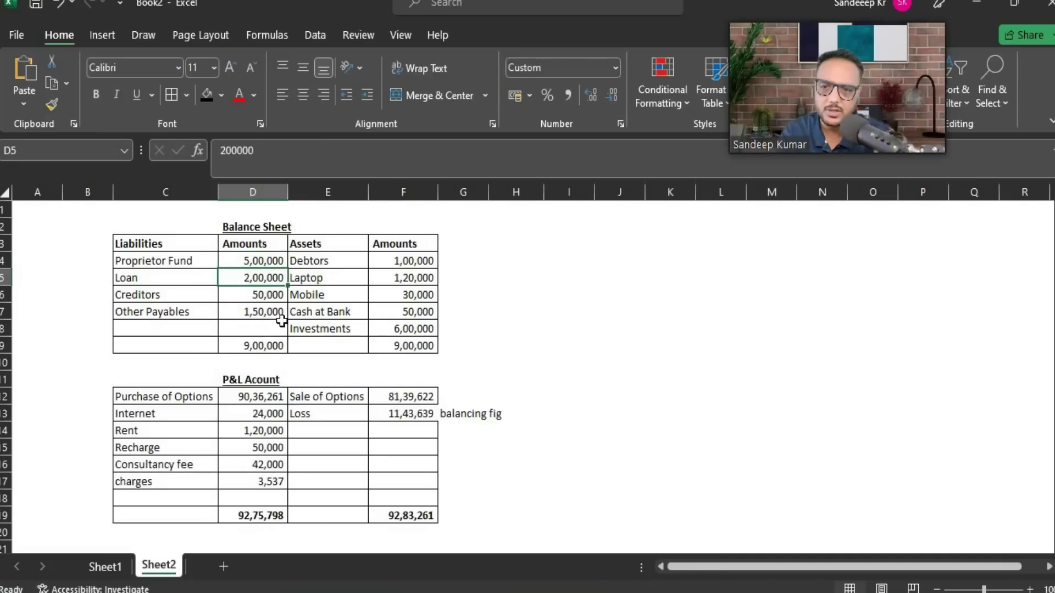
left_click(264, 294)
left_click(255, 310)
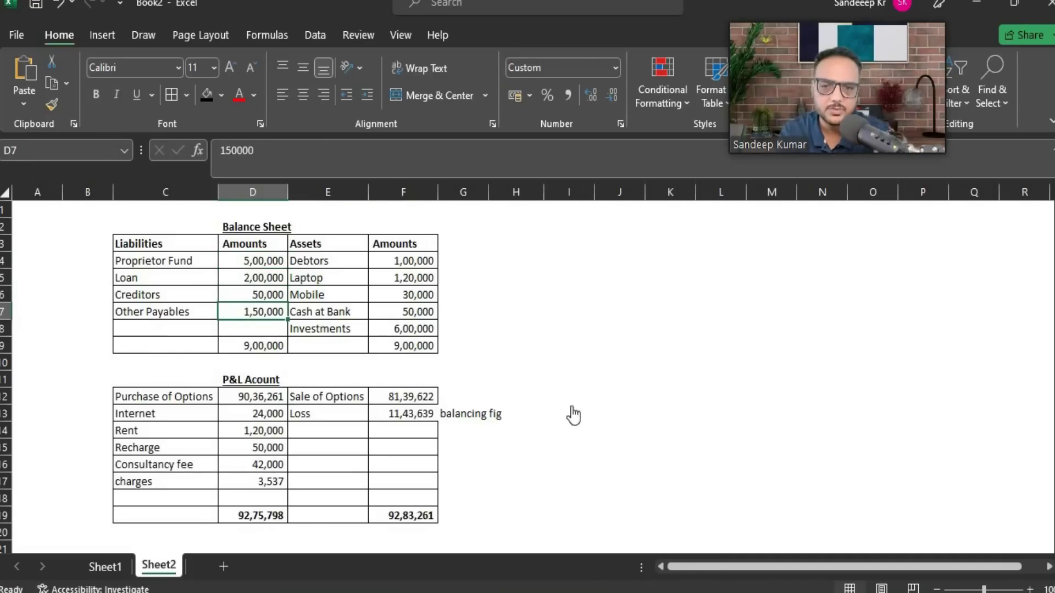
Return to the e-Filing portal, enter 5,00,000 as proprietor's capital and 2,00,000 as unsecured loans from others, and review both entries.
key("alt+Tab")
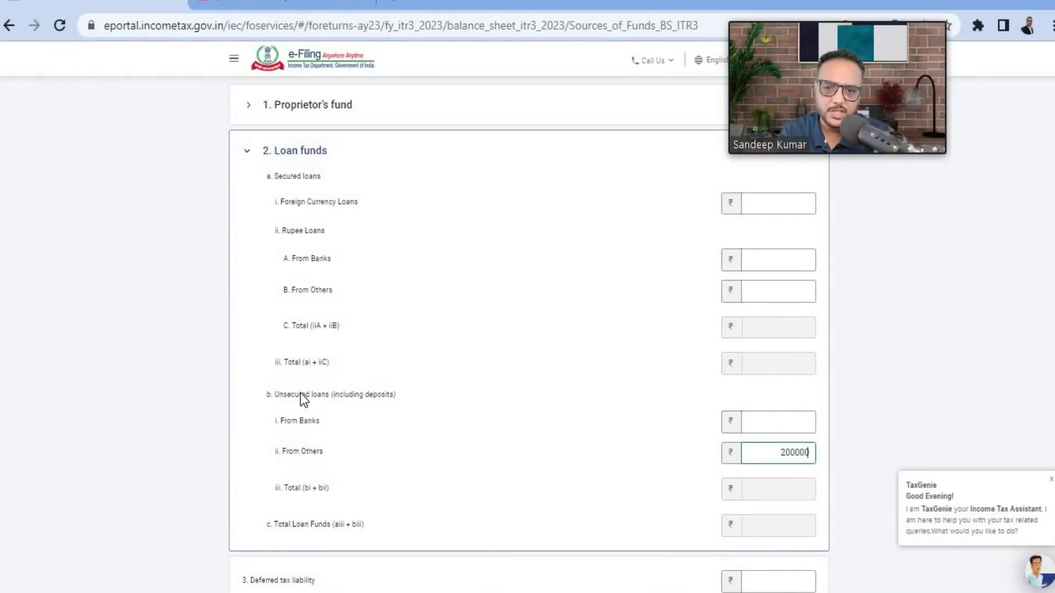
scroll(701, 280, "up", 2)
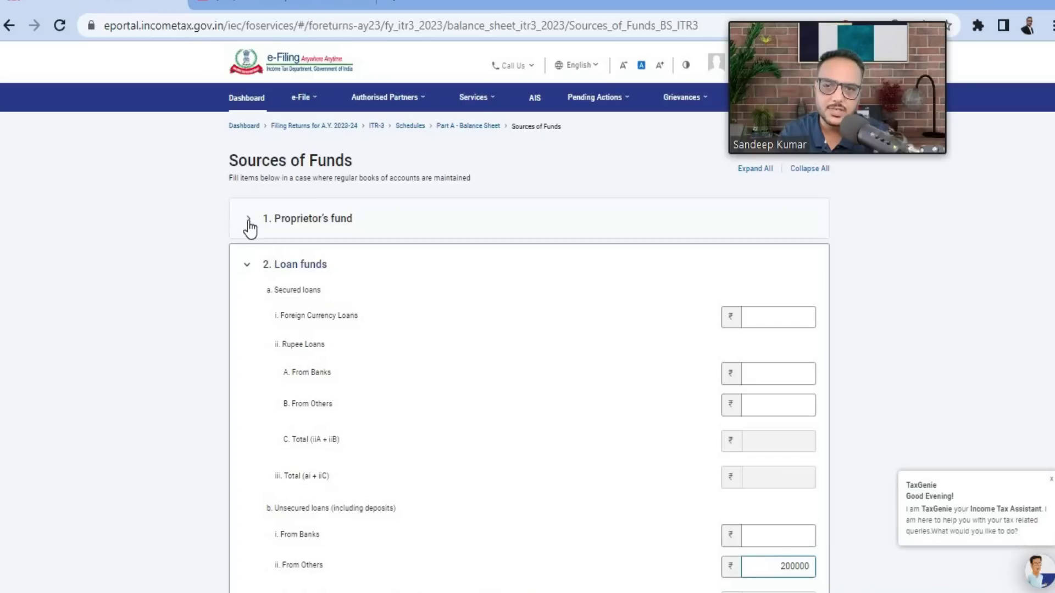
left_click(249, 220)
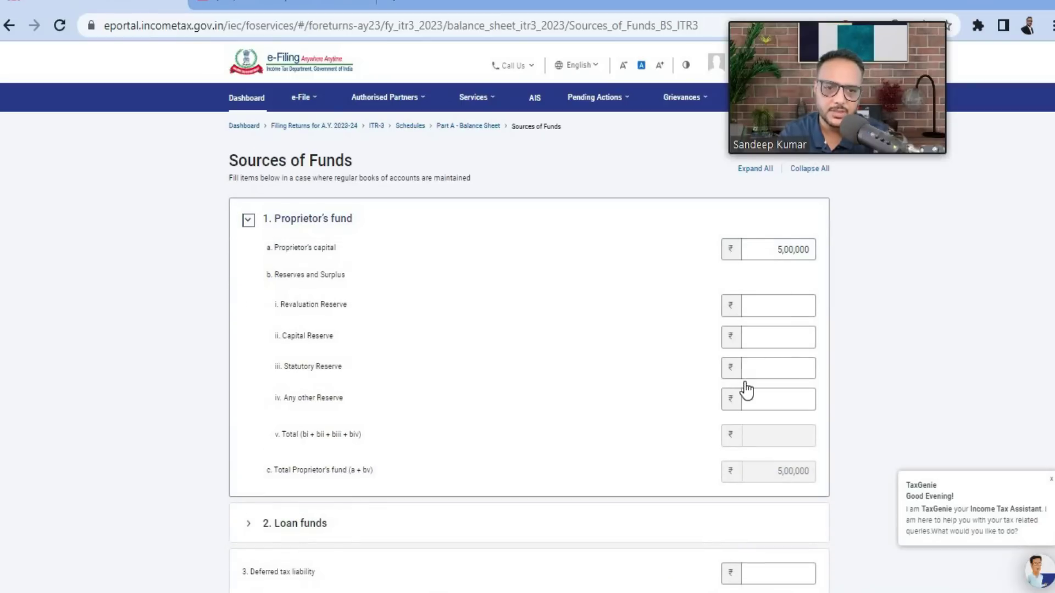
scroll(747, 390, "down", 4)
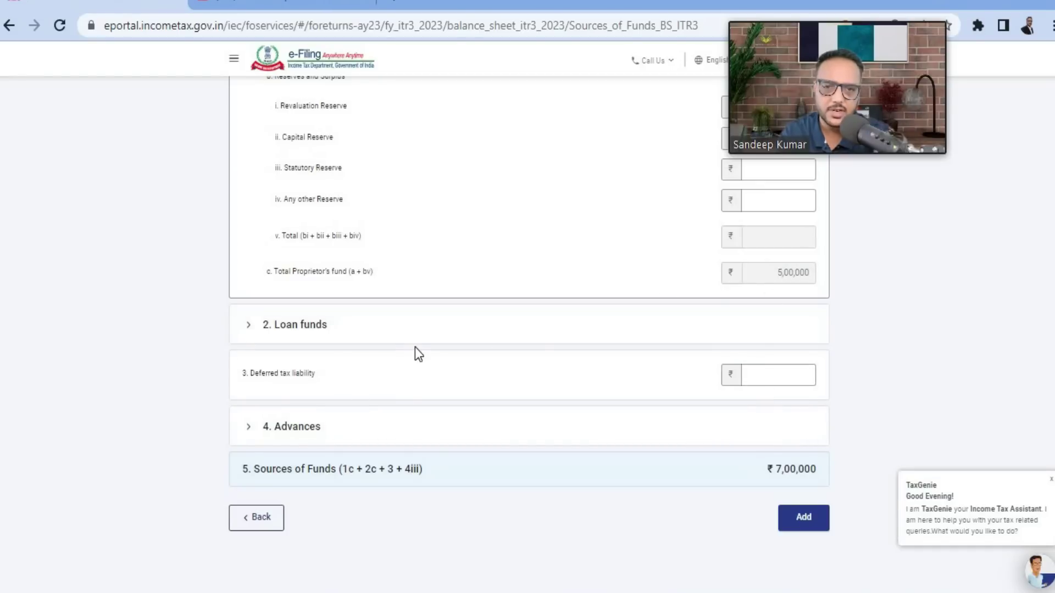
scroll(414, 347, "up", 4)
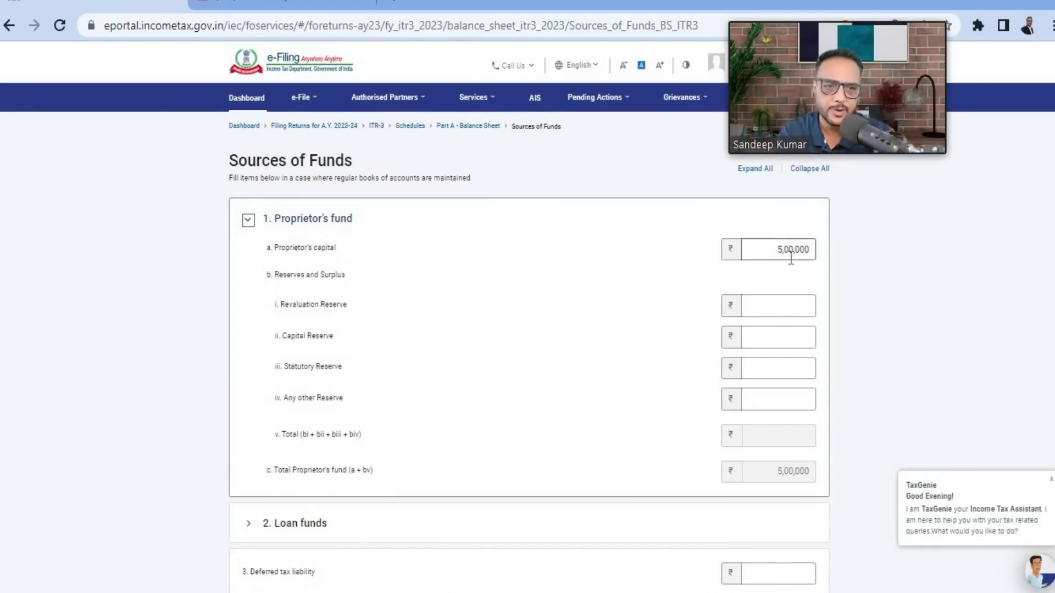
Enter advances of 2,00,000, check the Sources of Funds total, and add the details to the balance sheet.
scroll(548, 426, "down", 3)
left_click(537, 427)
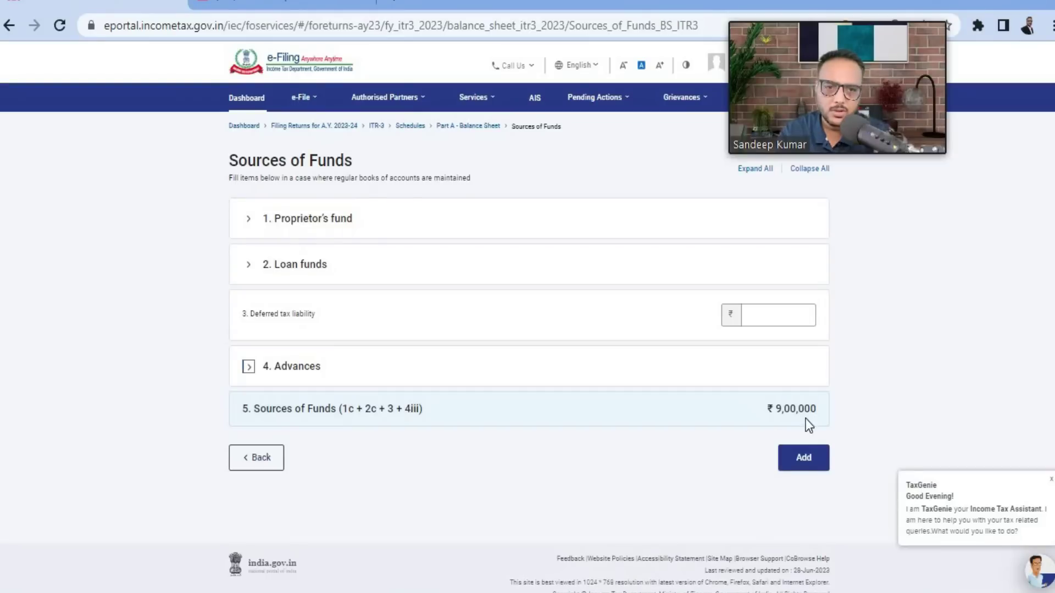
left_click_drag(772, 411, 819, 412)
left_click(818, 465)
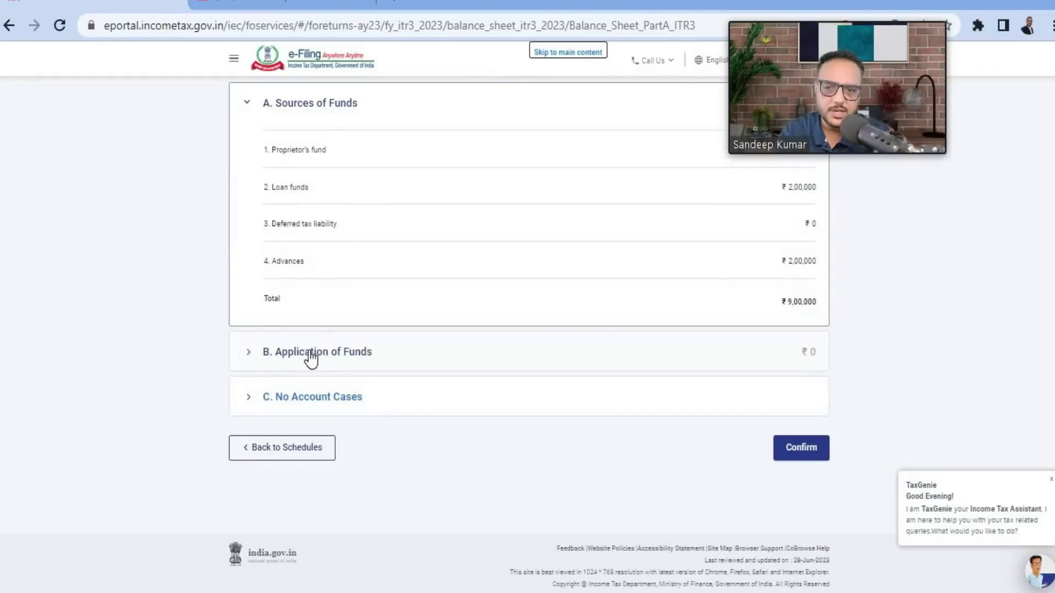
Open Application of Funds and look through its fixed assets, investments, and current assets, loans and advances sections.
left_click(249, 355)
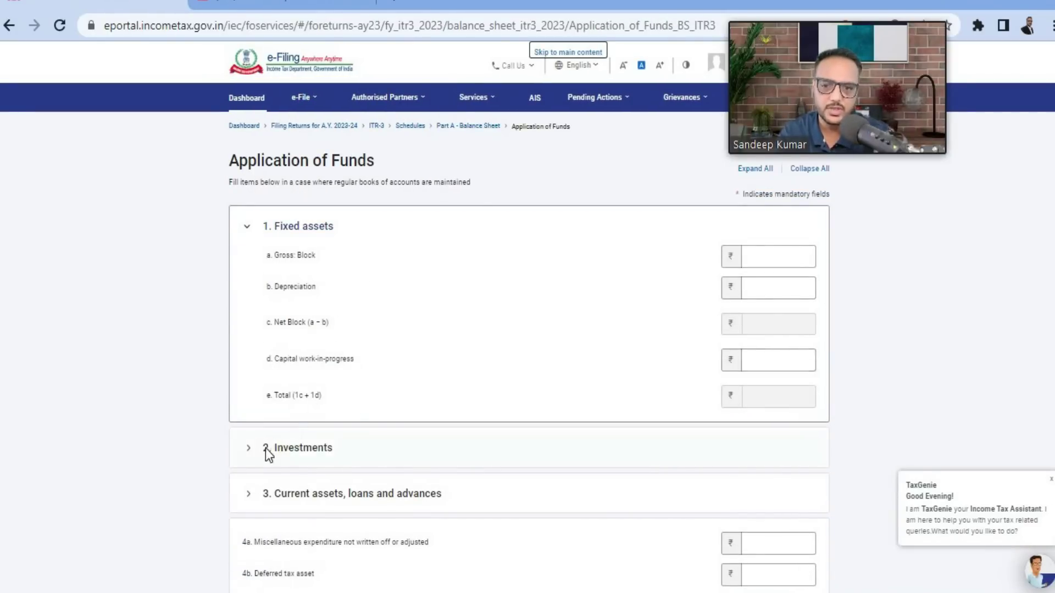
left_click(247, 449)
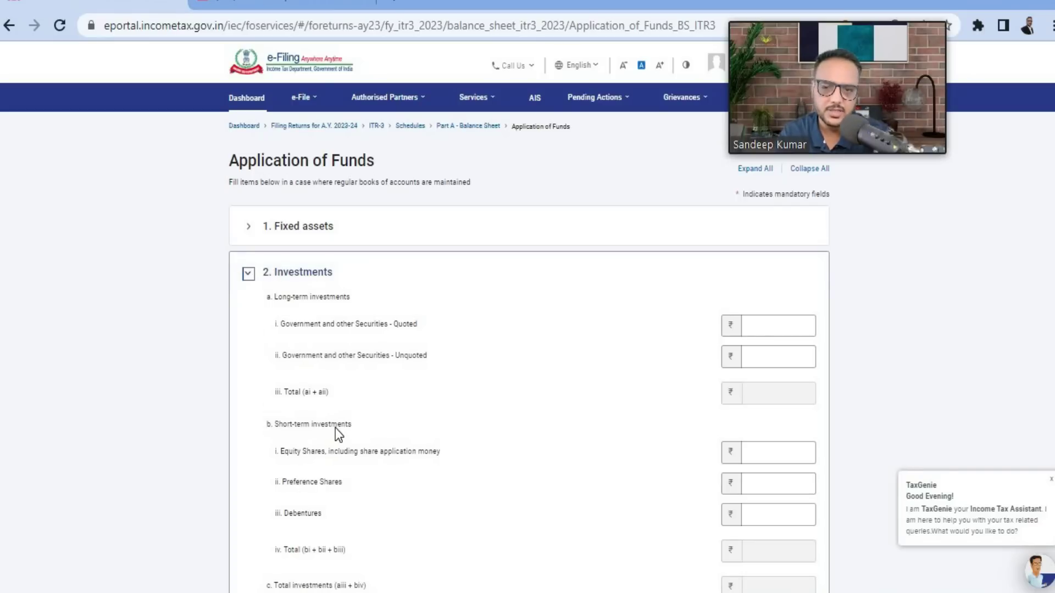
scroll(337, 434, "down", 3)
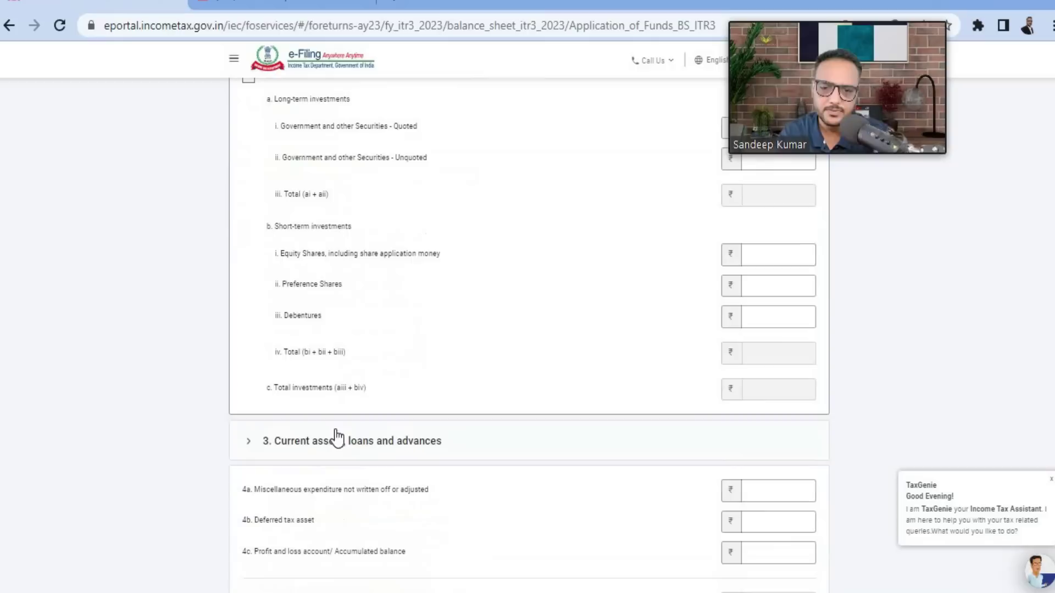
left_click(245, 443)
scroll(381, 391, "down", 5)
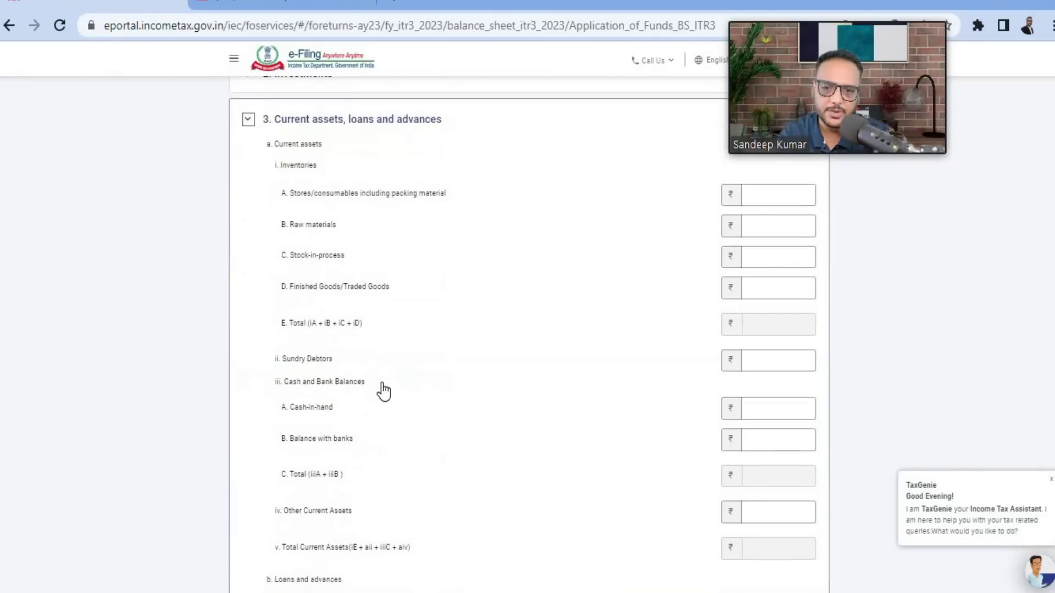
left_click(247, 120)
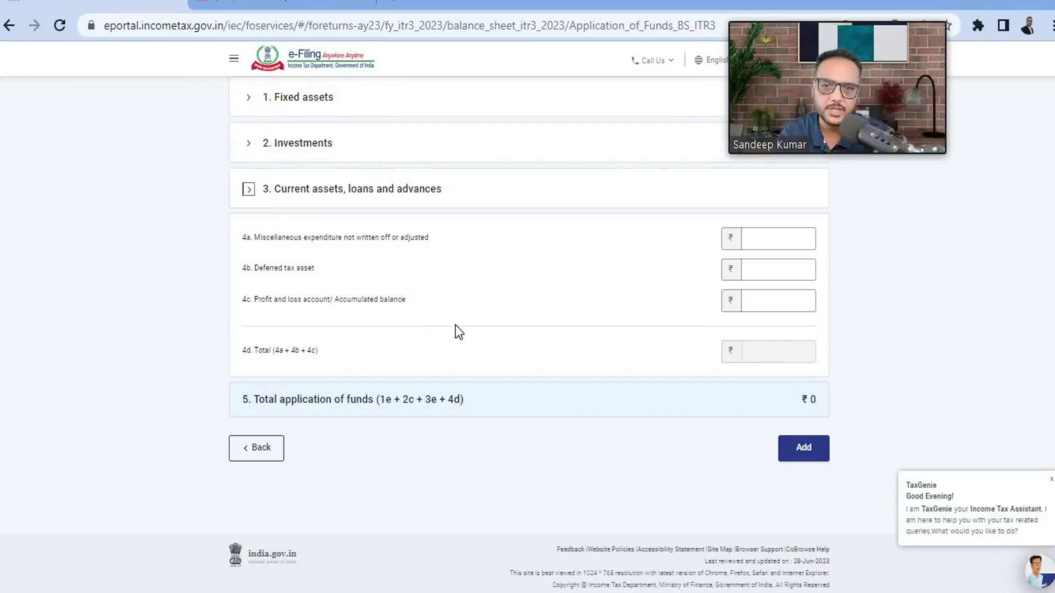
scroll(455, 325, "up", 3)
Check the asset amounts in the Excel workbook's balance sheet, return to the e-Filing portal, and confirm Part A - Balance Sheet.
key("alt+Tab")
left_click_drag(396, 261, 403, 354)
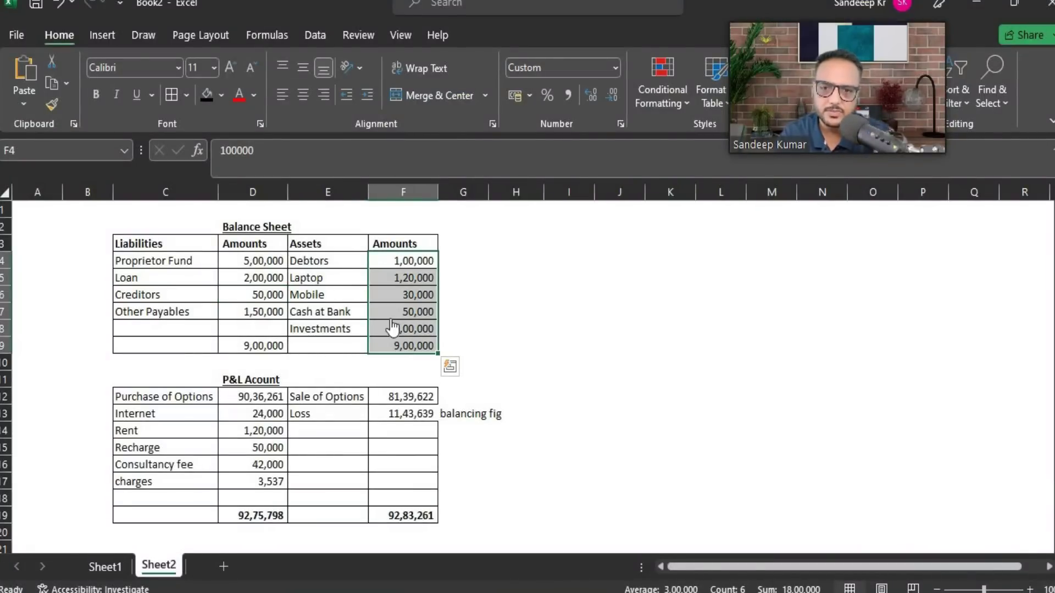
key("alt+Tab")
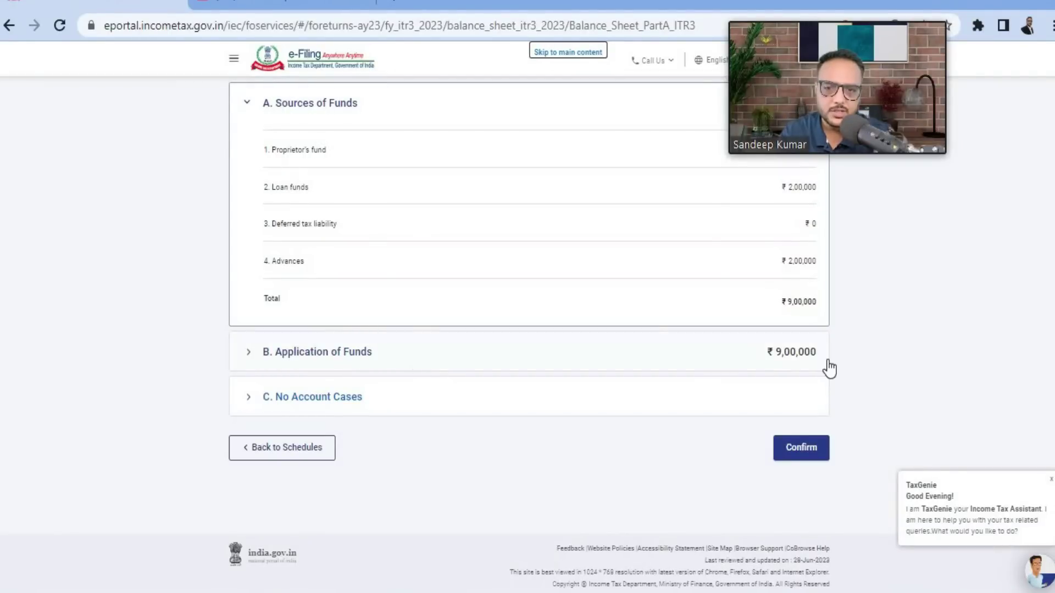
left_click(793, 451)
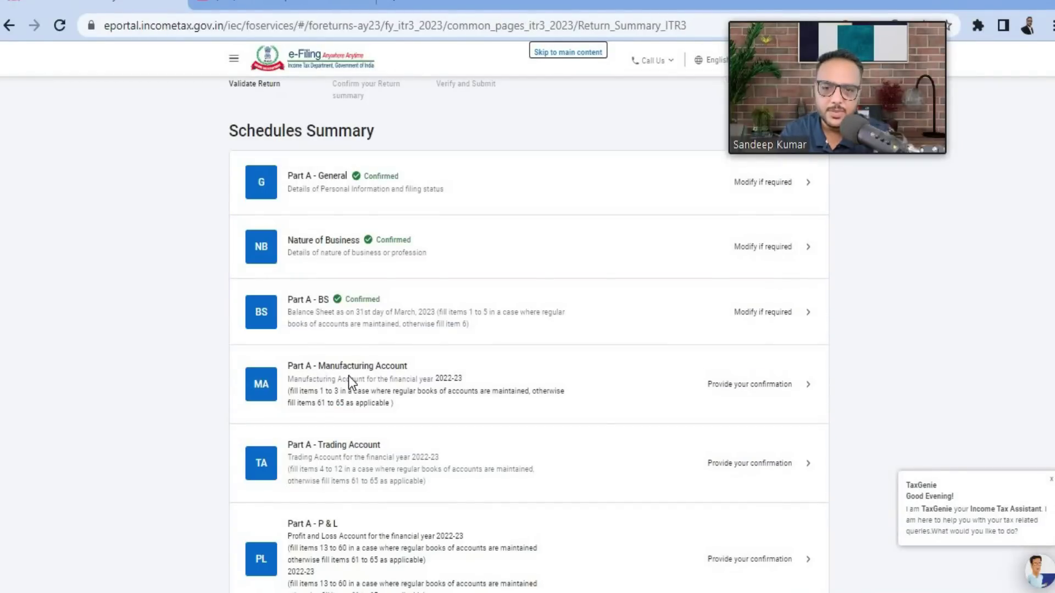
Open the Part A - Manufacturing Account schedule and confirm it without entering any amounts.
left_click(757, 389)
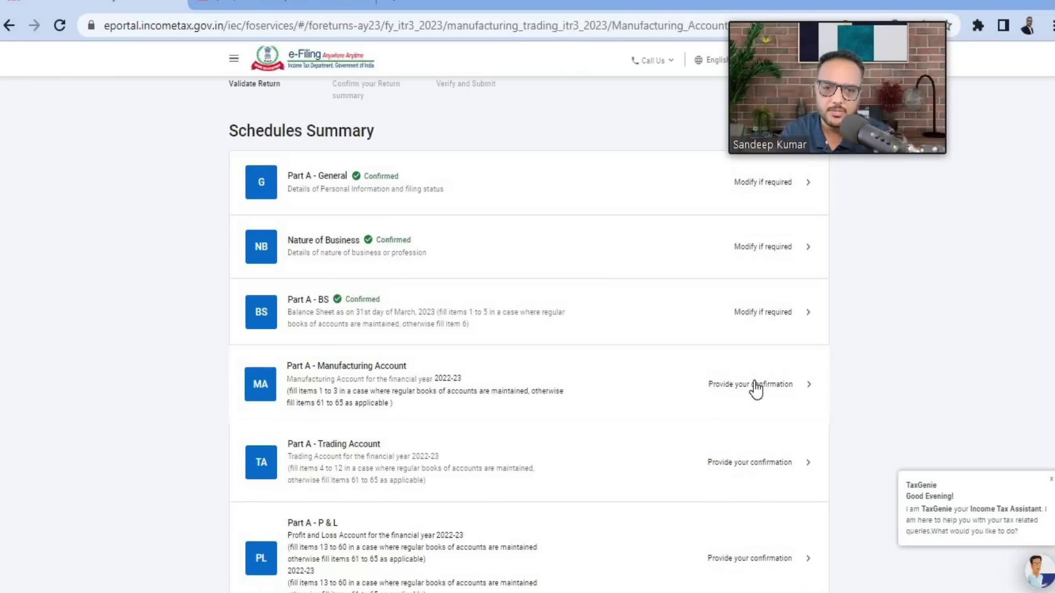
scroll(589, 396, "down", 5)
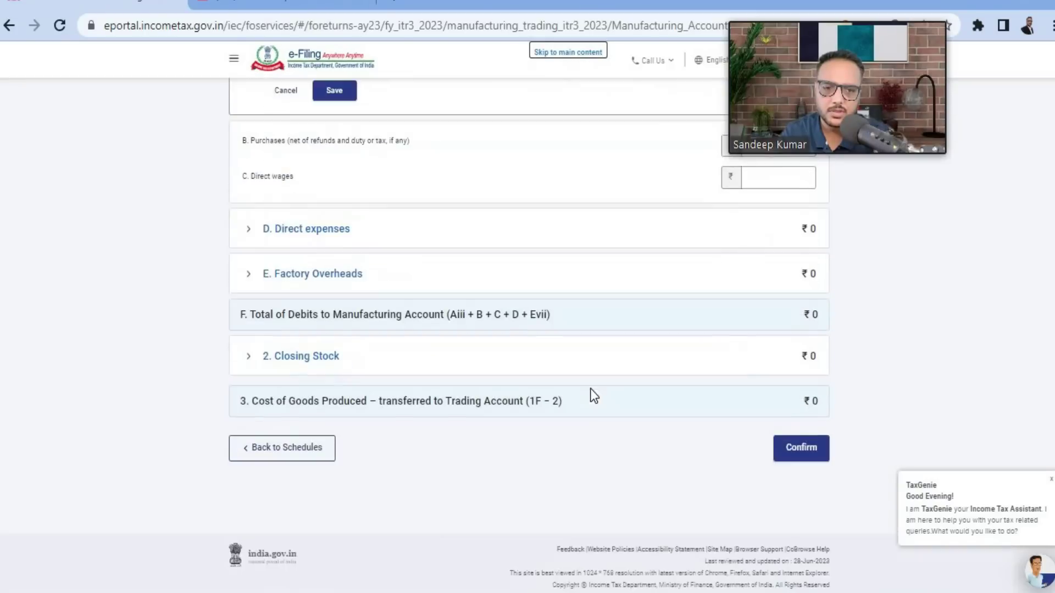
left_click(807, 444)
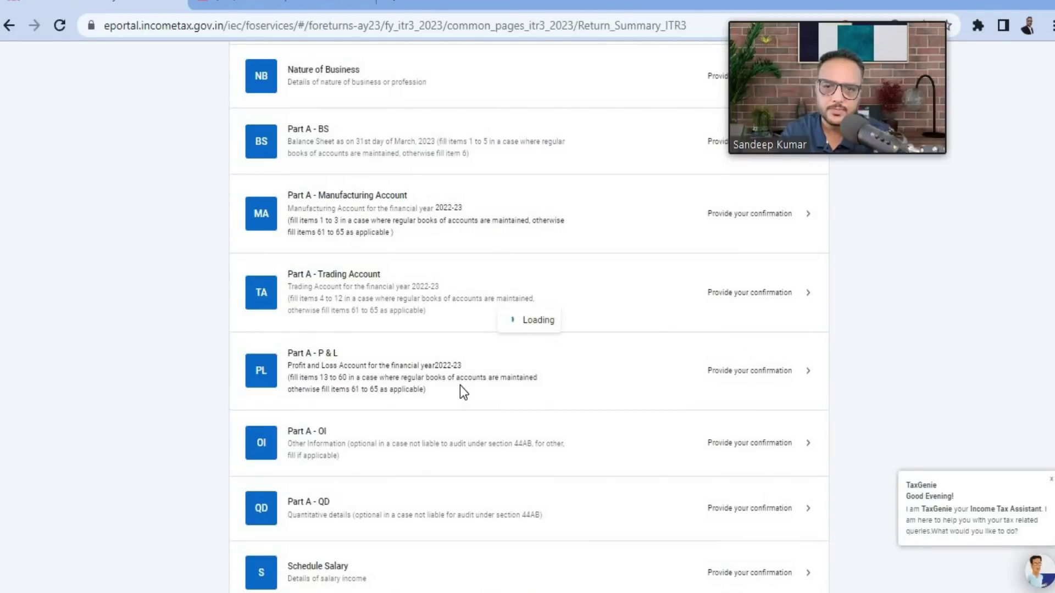
Open the Part A - Trading Account schedule and confirm it with its fields left blank.
scroll(446, 475, "down", 2)
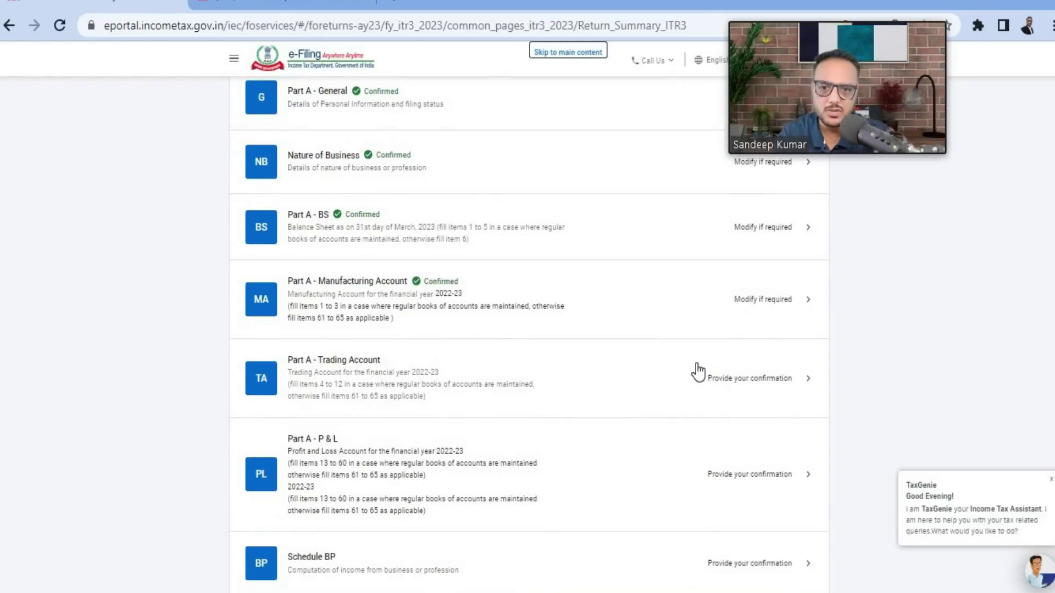
left_click(764, 378)
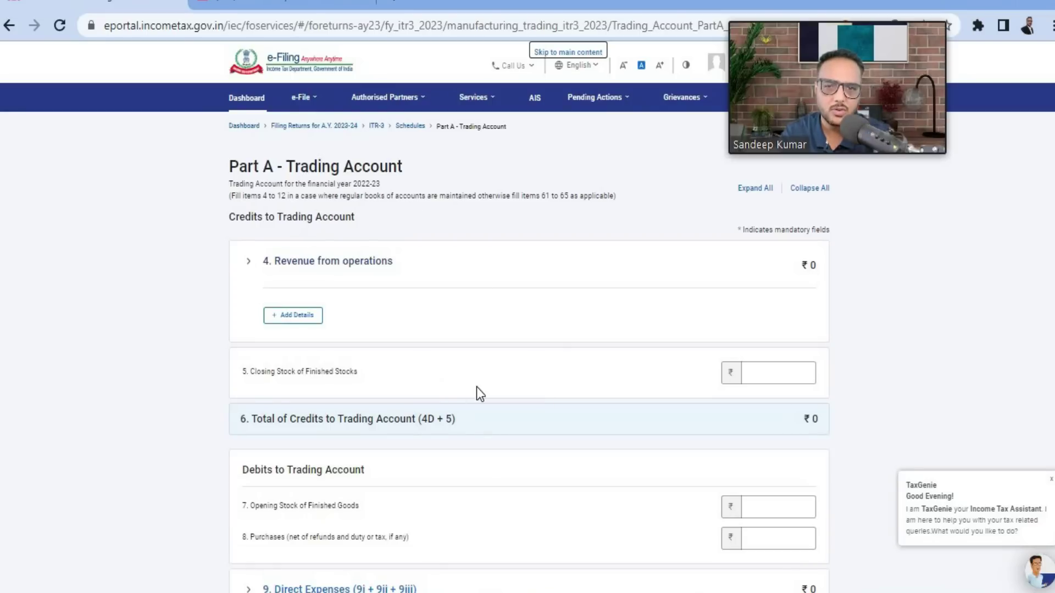
scroll(476, 387, "down", 7)
left_click(801, 448)
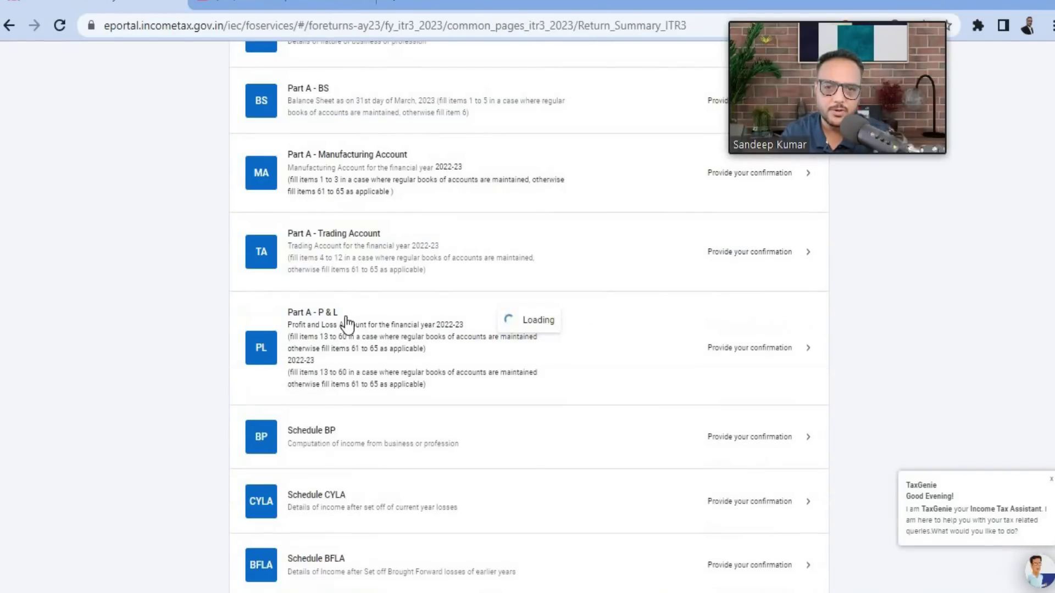
Open the Part A - P & L schedule, switch to the Excel workbook, and check the Sale of Options amount in the P&L account.
scroll(331, 395, "down", 2)
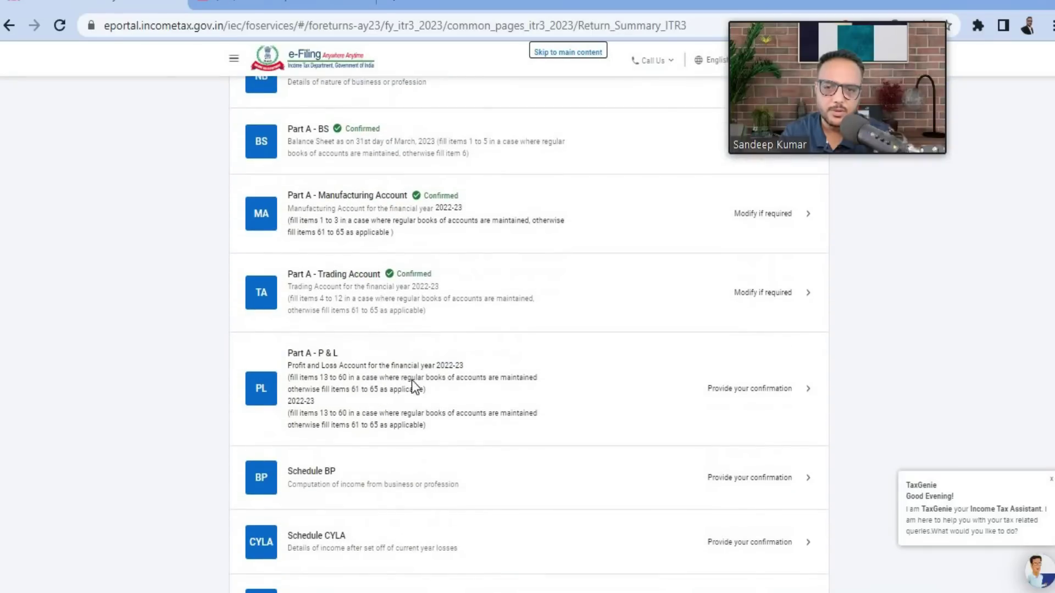
left_click(747, 390)
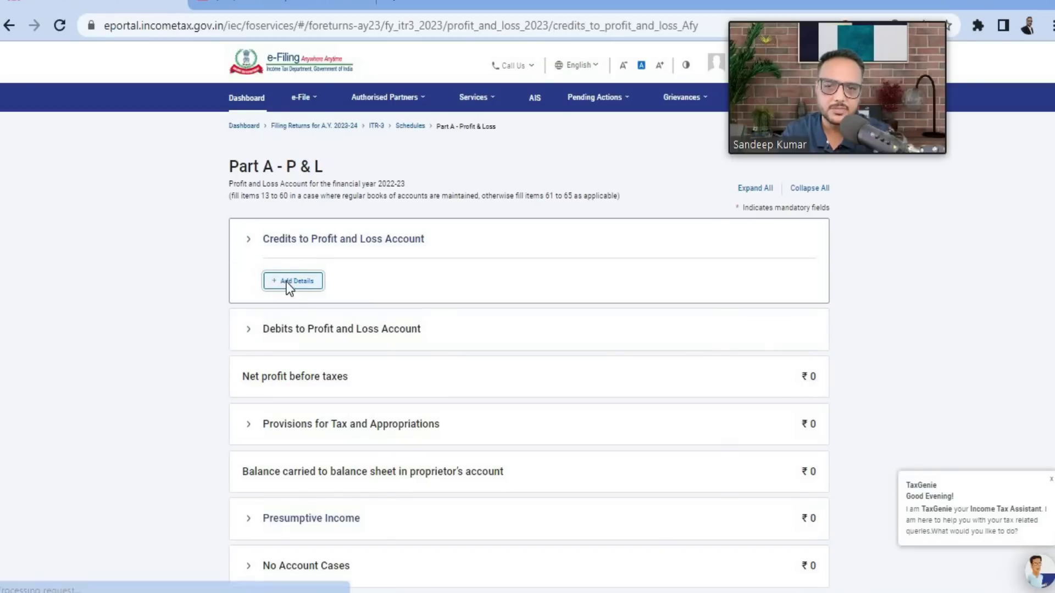
key("alt+Tab")
left_click_drag(231, 379, 333, 383)
left_click(314, 405)
left_click(409, 400)
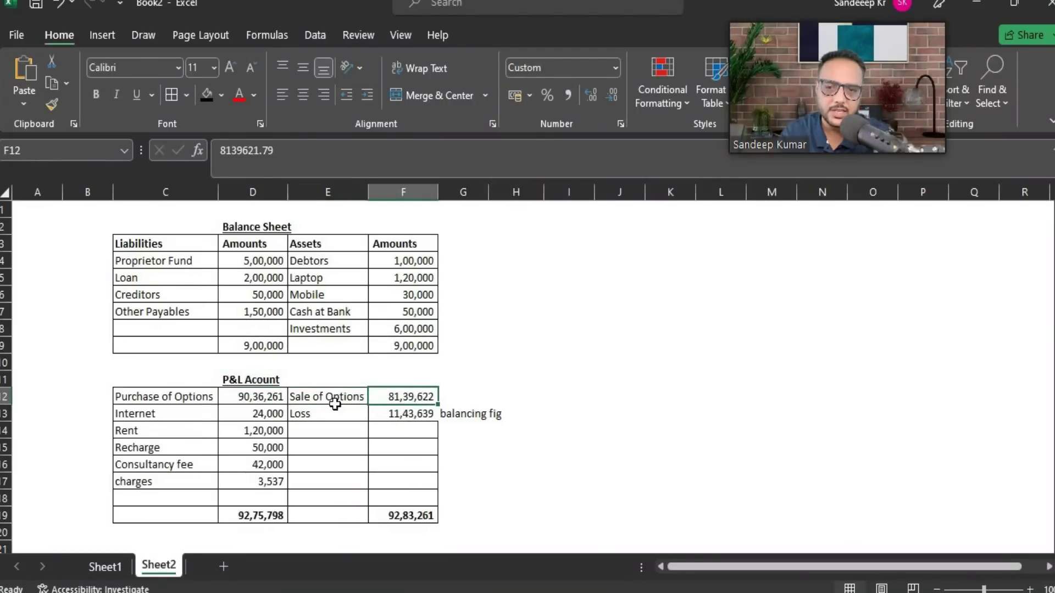
Return to the e-Filing portal, enter Sale of Options of 81,39,622 under any other income, and add the credits to the P & L schedule.
key("alt+Tab")
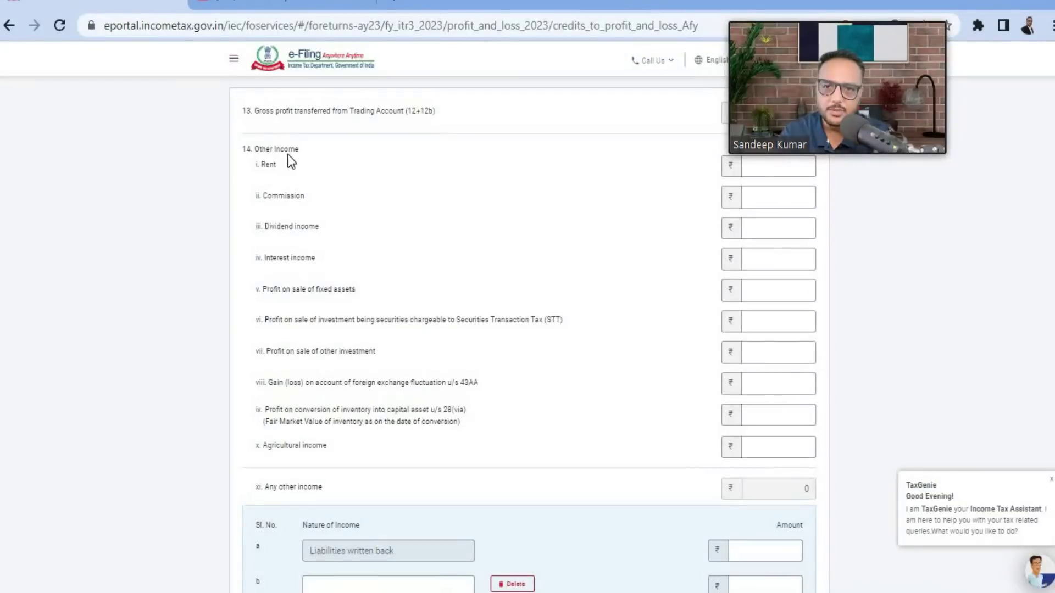
scroll(296, 154, "down", 3)
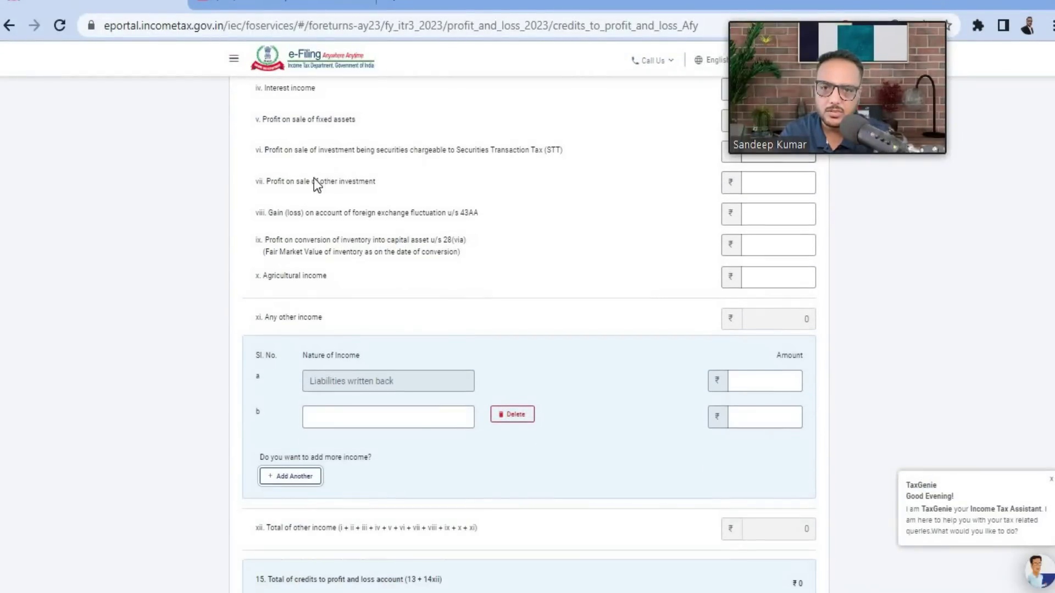
left_click(350, 421)
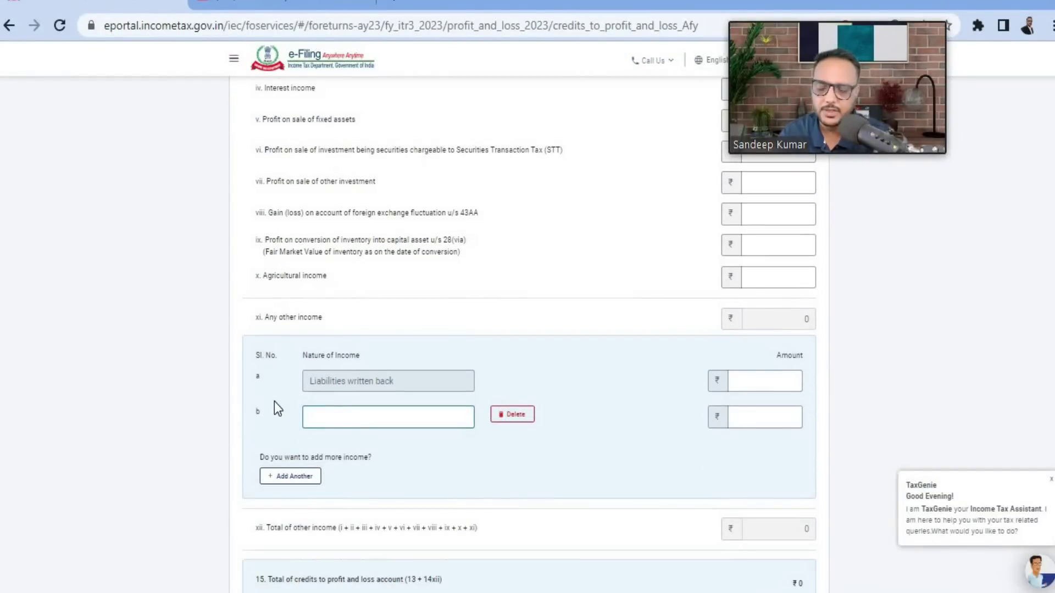
type("Sale of Cptions")
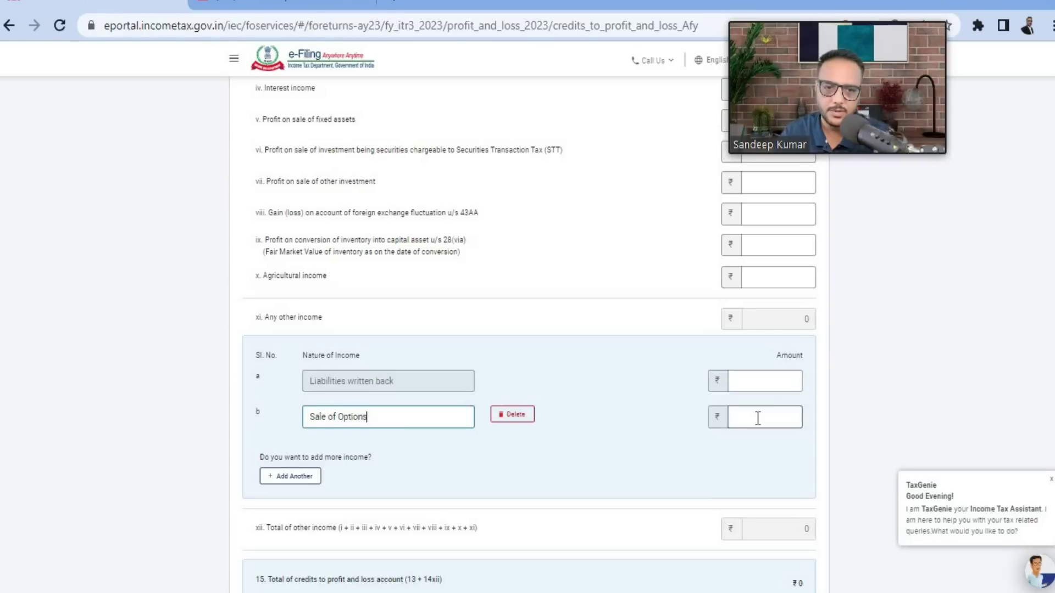
left_click(794, 417)
type("8139622")
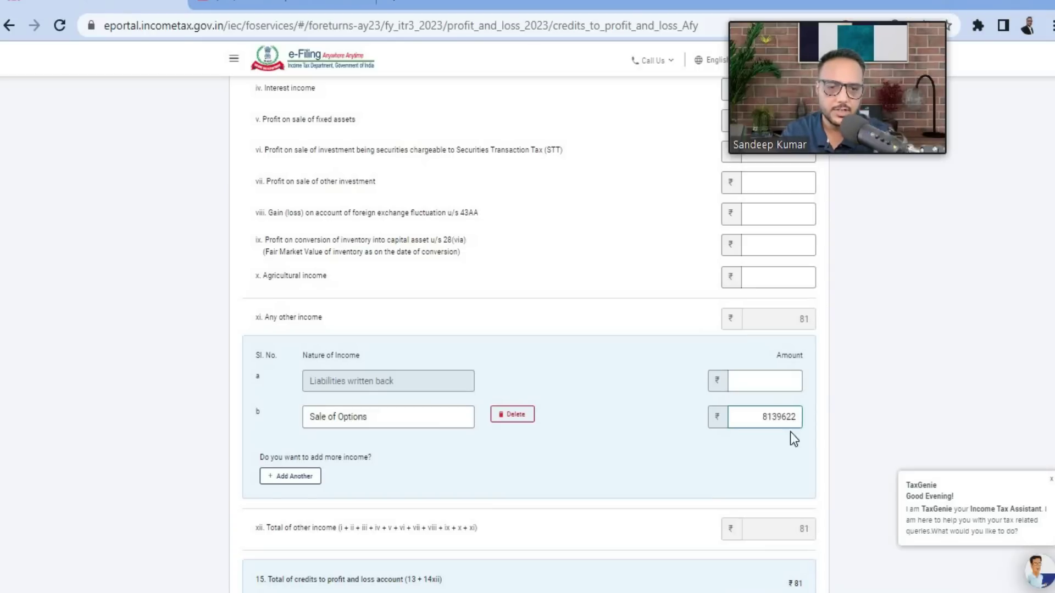
scroll(540, 457, "down", 2)
left_click(719, 380)
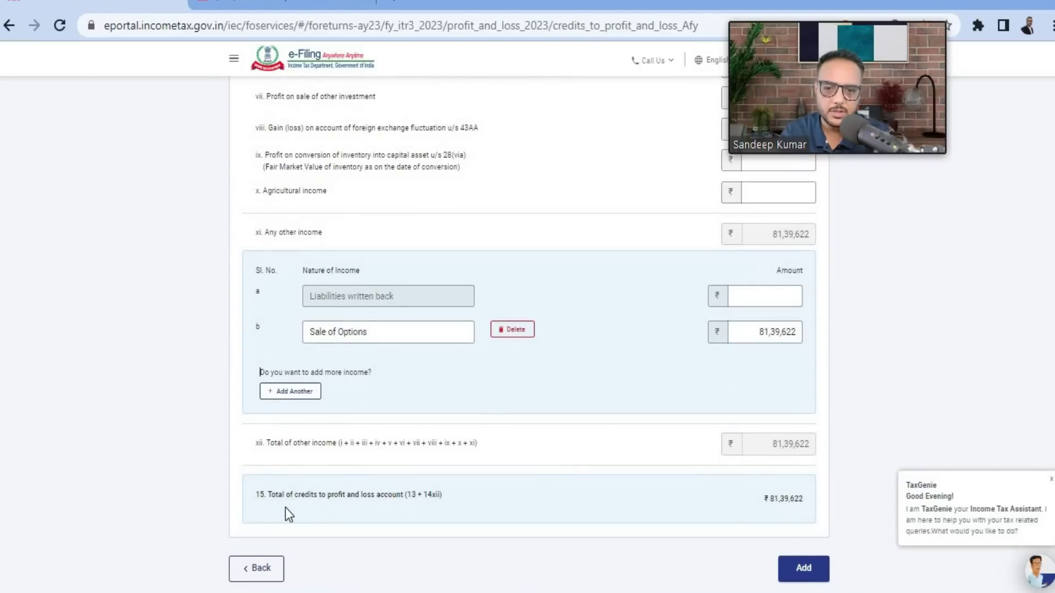
left_click(804, 570)
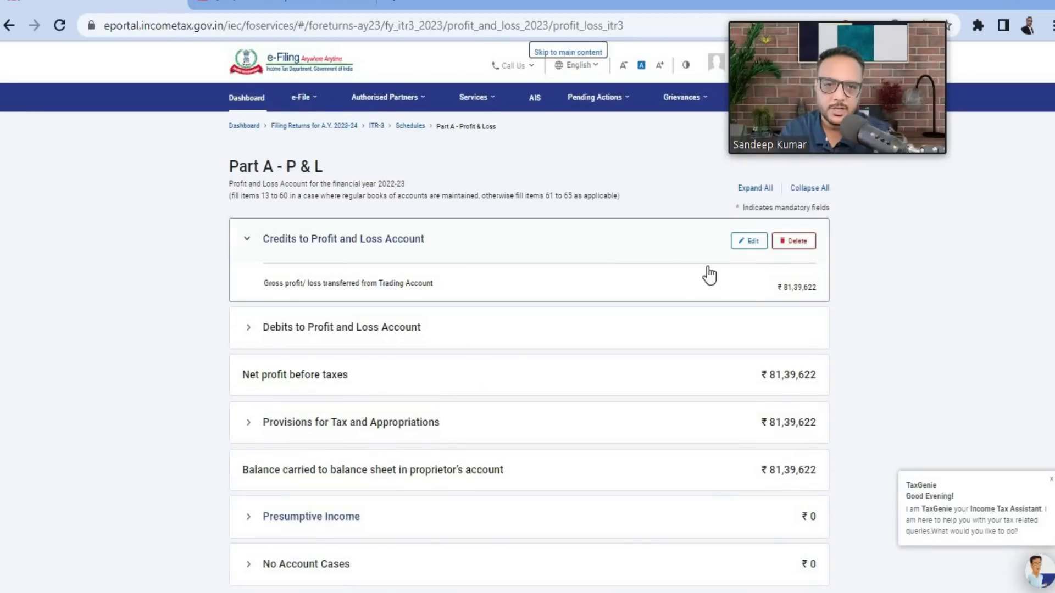
Start adding details for Debits to Profit and Loss Account and enter rents of 1,20,000.
scroll(325, 370, "down", 2)
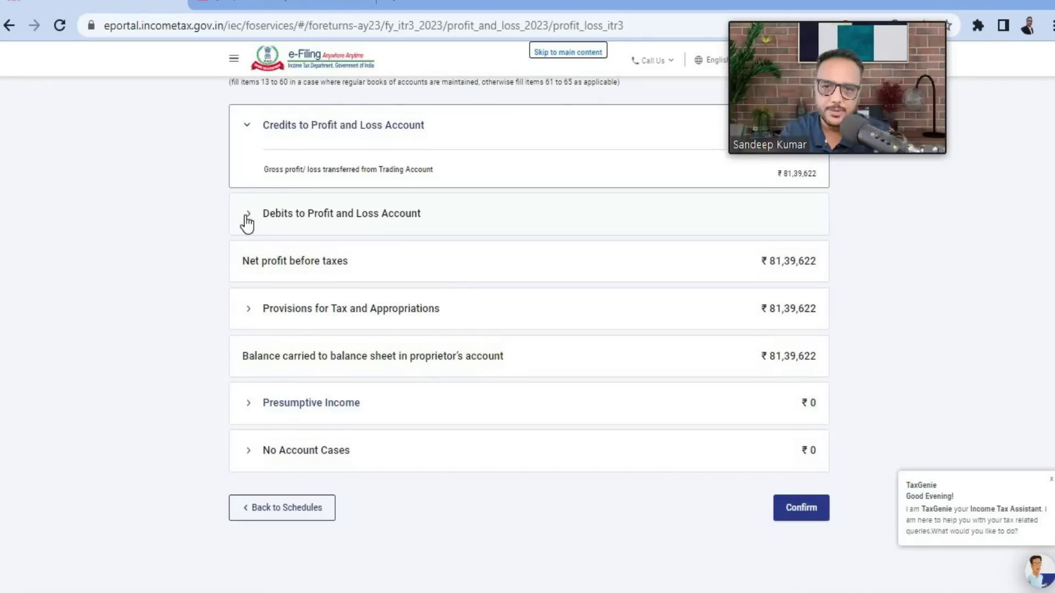
left_click(248, 222)
left_click(292, 215)
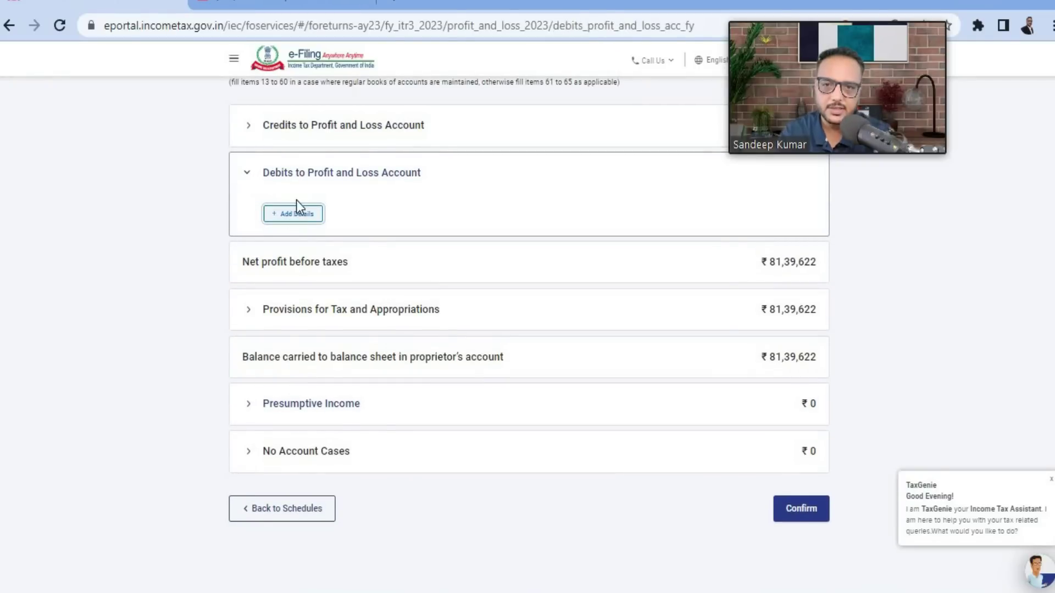
scroll(550, 352, "down", 3)
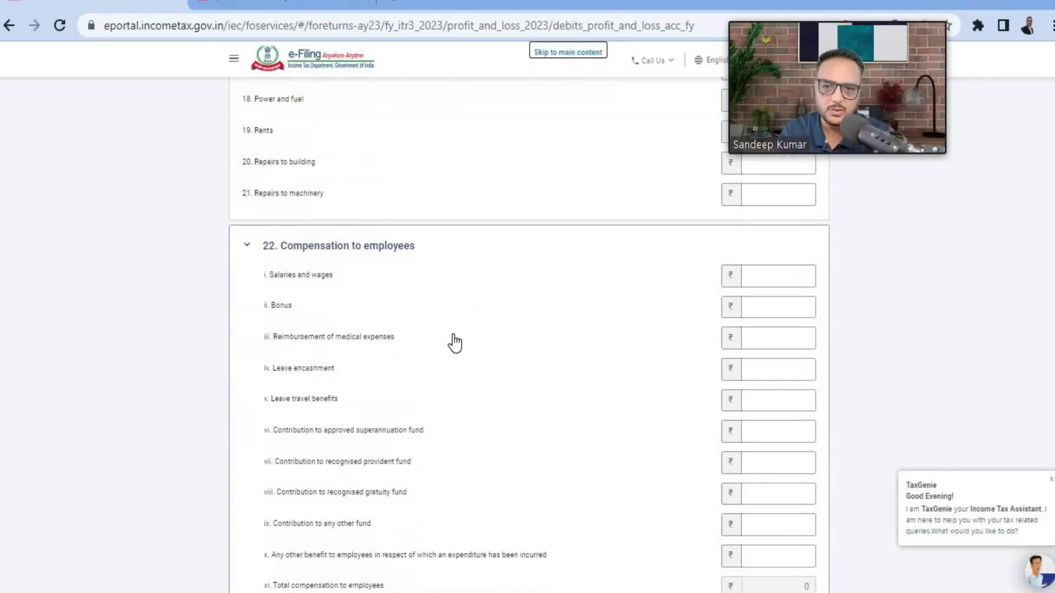
scroll(385, 313, "up", 1)
left_click(770, 216)
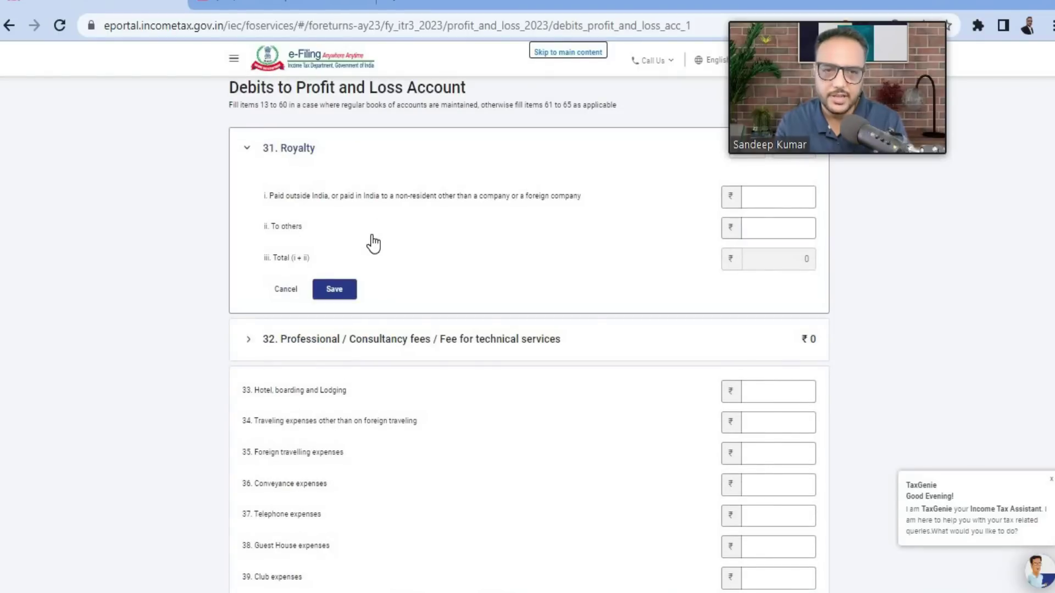
Fill in the Other expenses entries under Debits to Profit and Loss Account, then review the Part A - P & L summary.
scroll(371, 212, "down", 5)
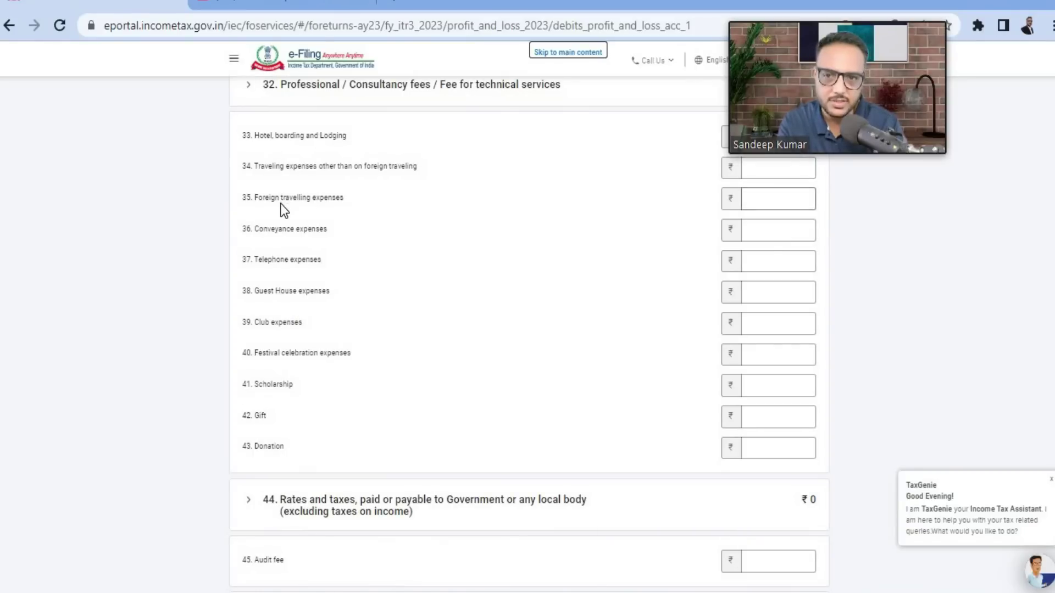
scroll(286, 275, "down", 2)
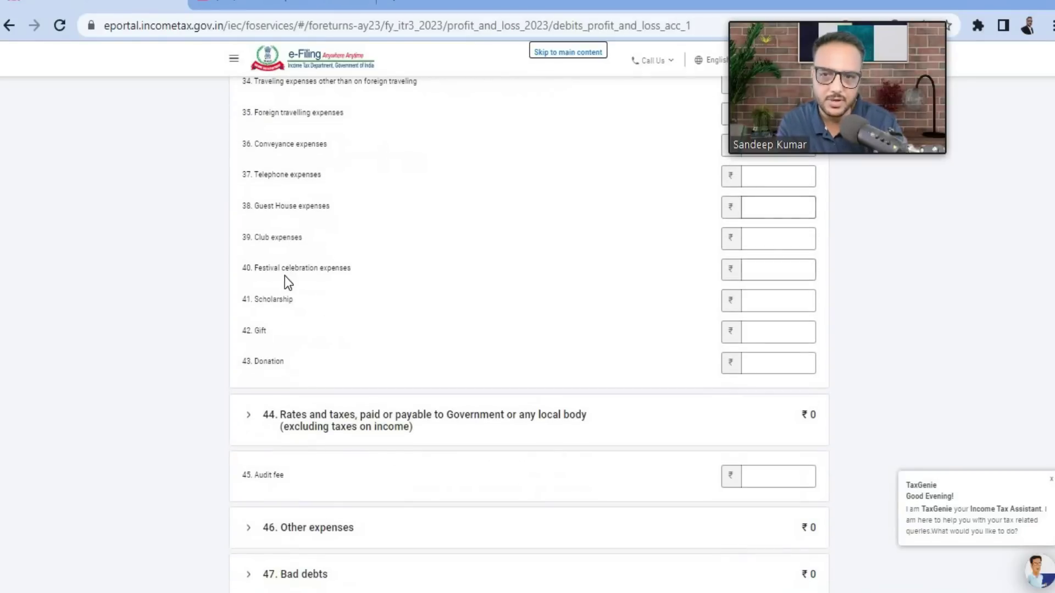
scroll(282, 372, "down", 2)
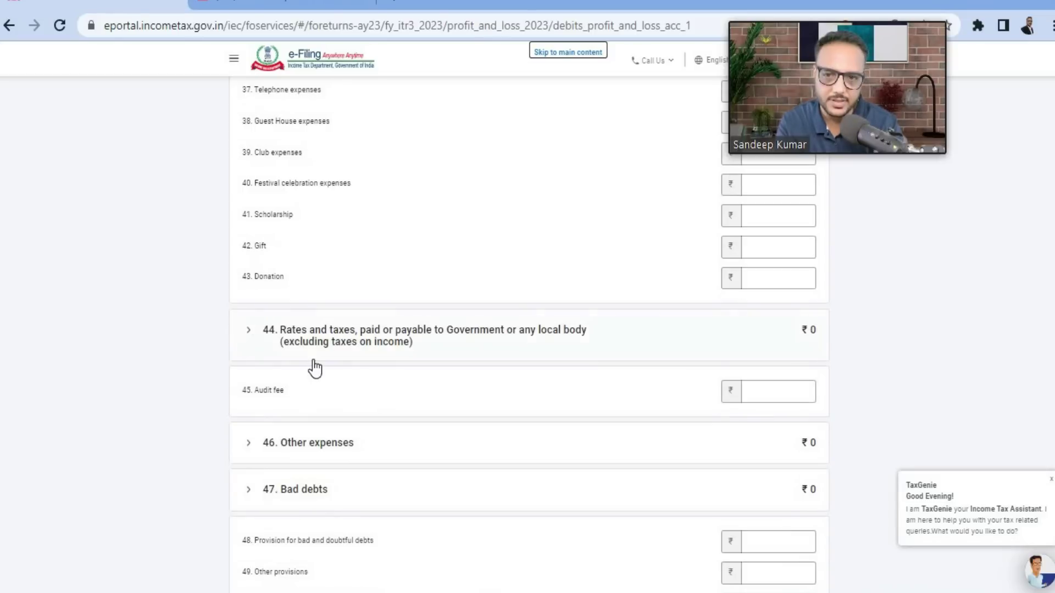
scroll(311, 368, "down", 4)
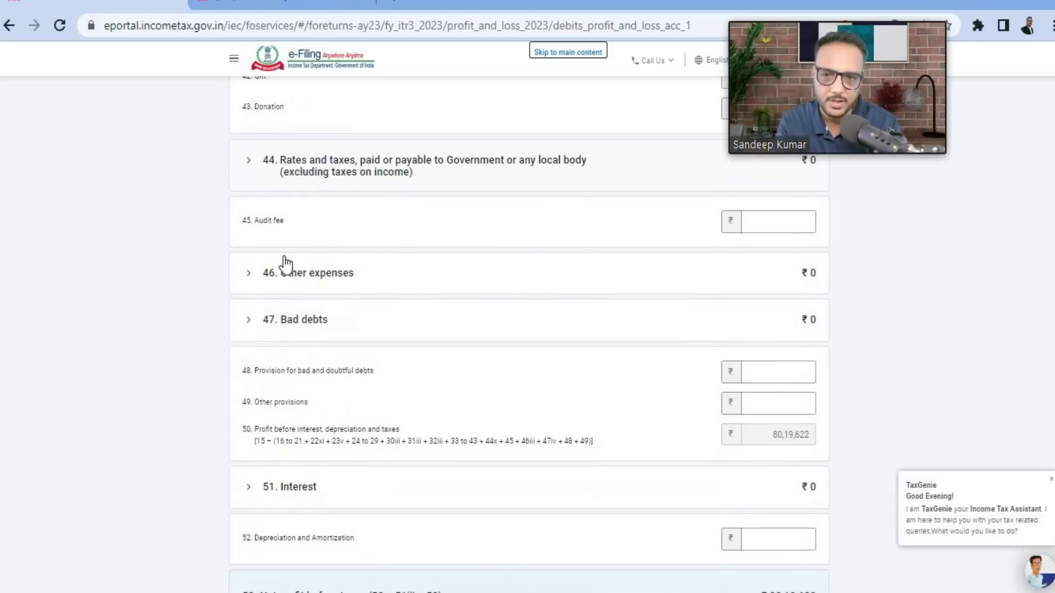
left_click(248, 274)
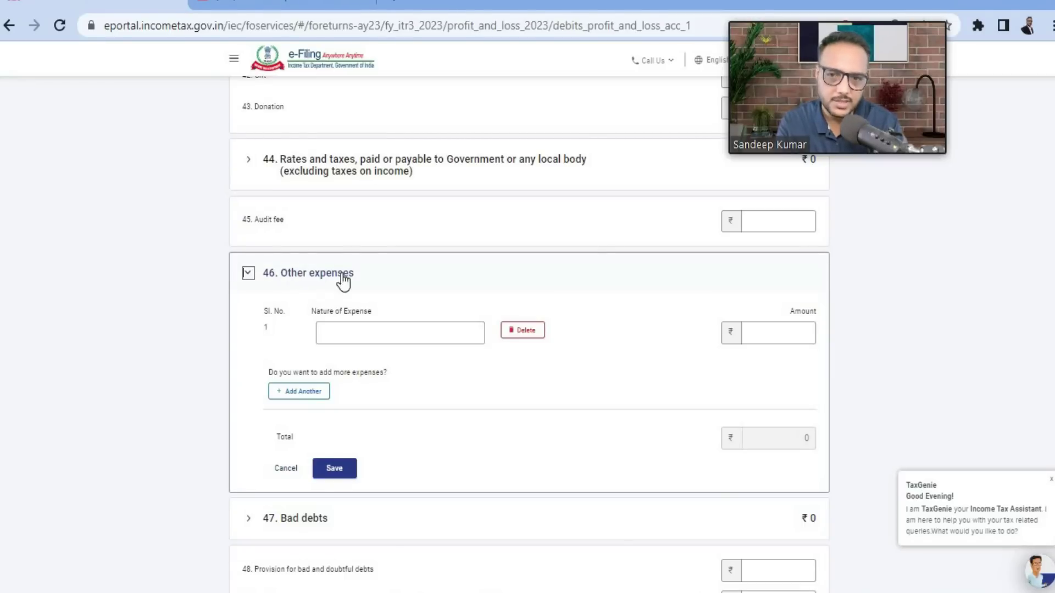
left_click(338, 336)
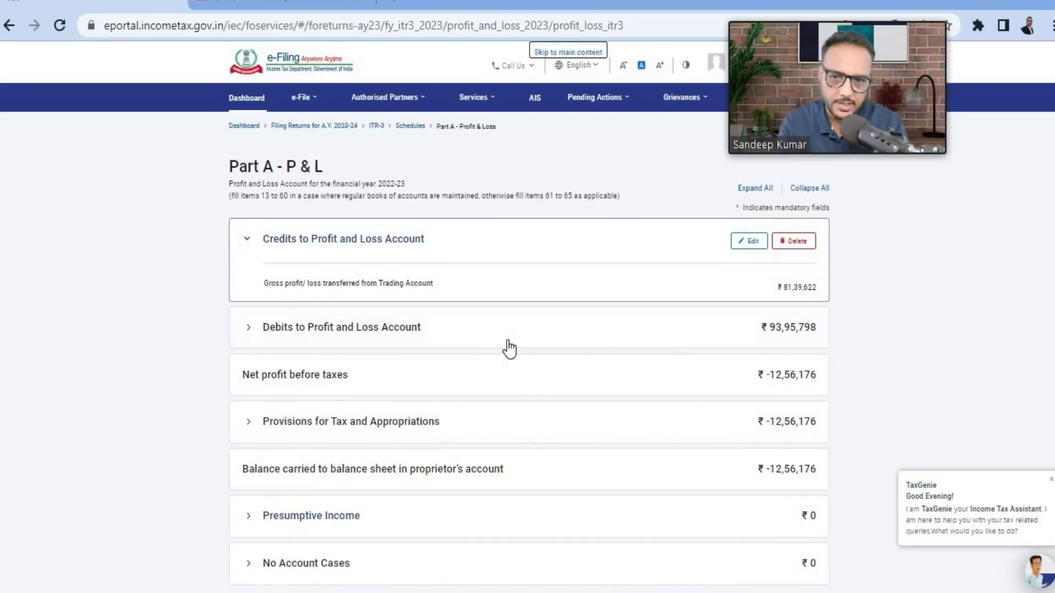
scroll(790, 332, "down", 3)
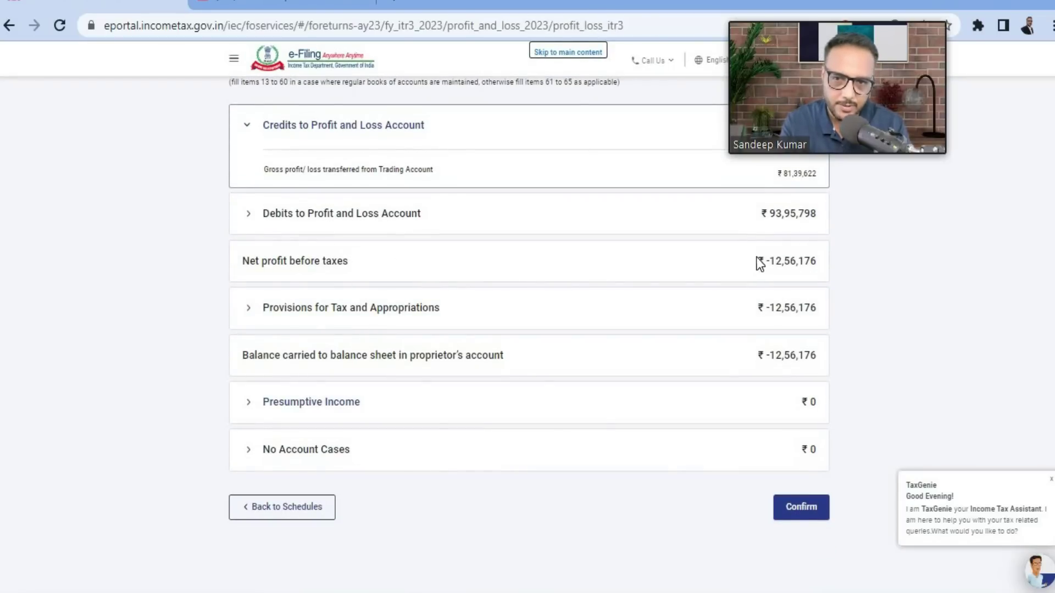
Confirm the Part A - P & L schedule, and confirm Schedule BP after reviewing its business income computation.
left_click(800, 521)
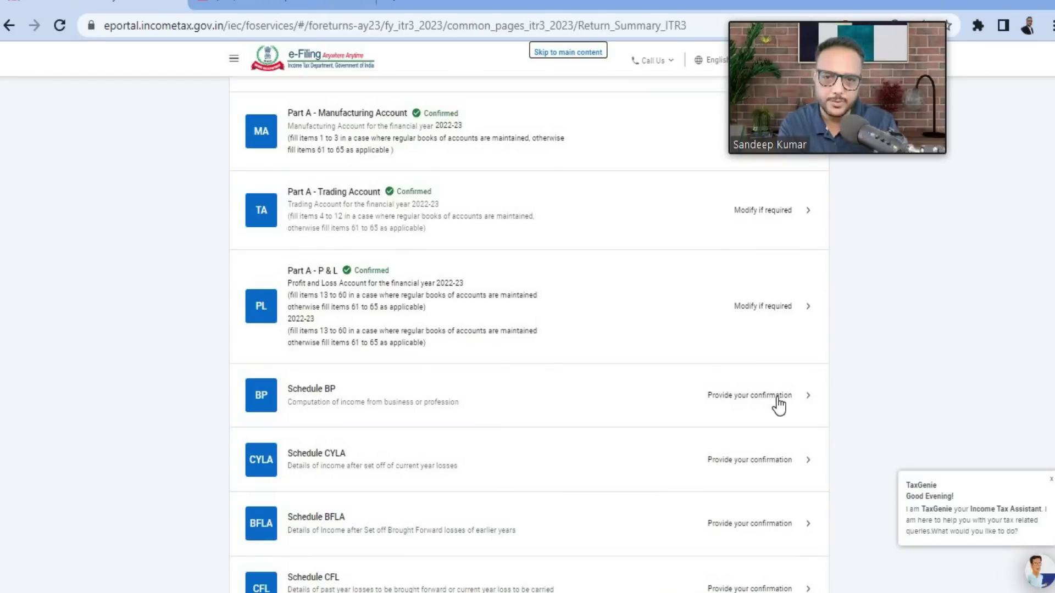
left_click(743, 405)
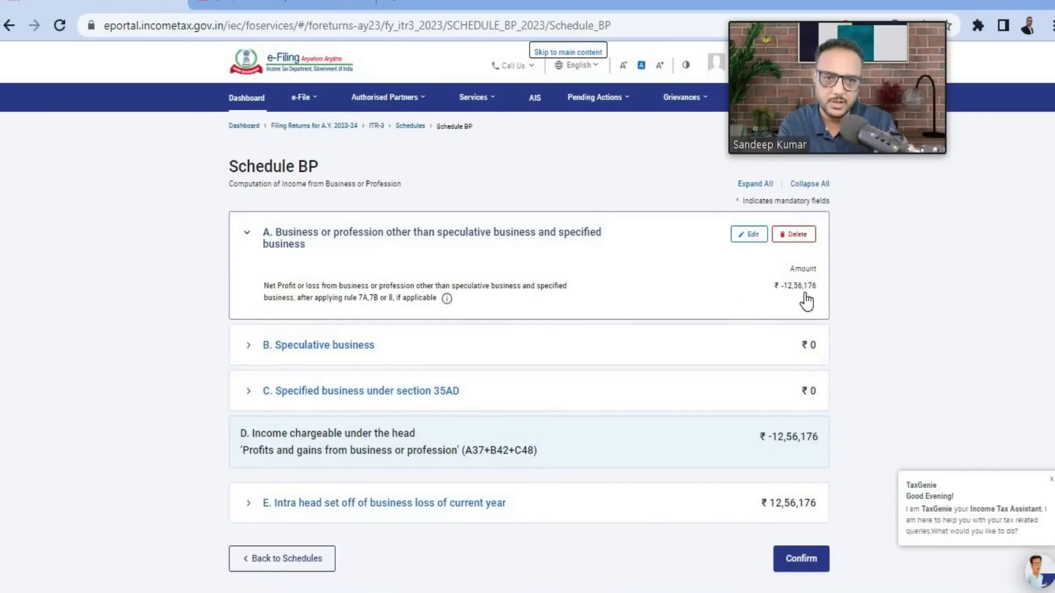
scroll(605, 398, "down", 2)
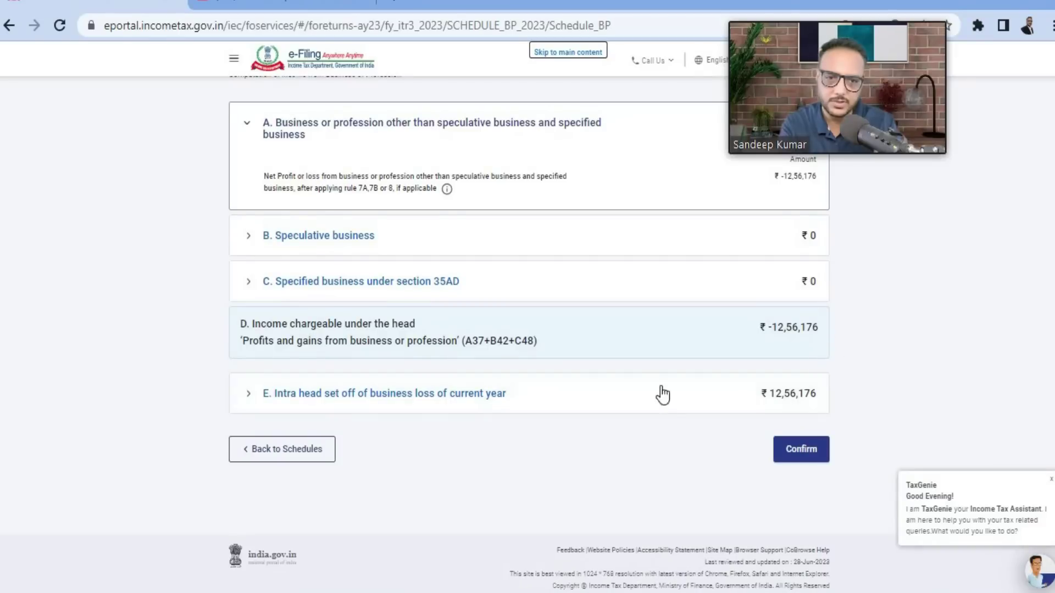
left_click(802, 451)
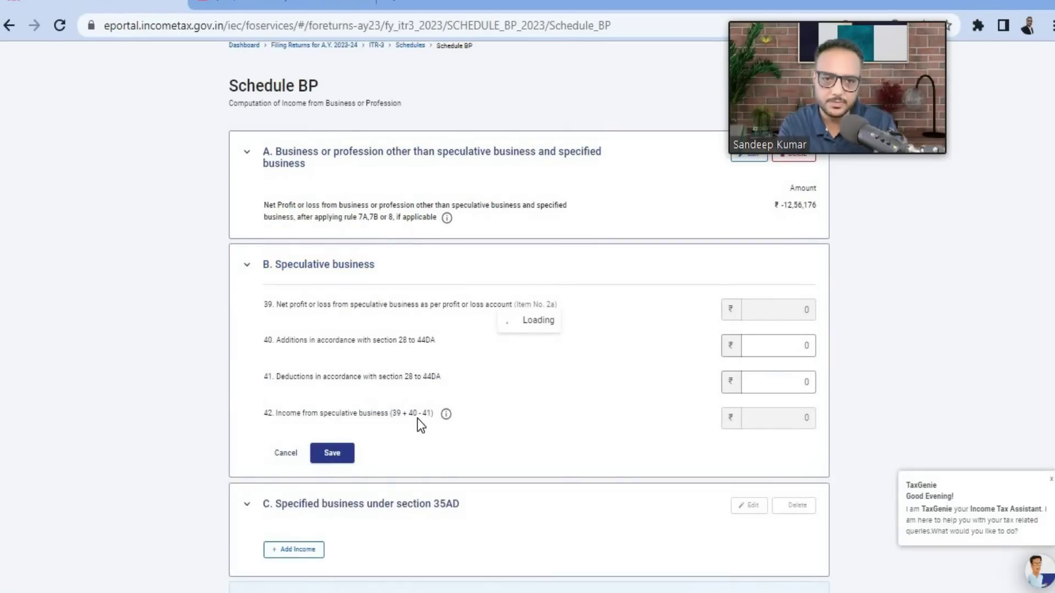
Open Schedule CYLA, review the business loss set off and the loss remaining after set off, and confirm the schedule.
scroll(467, 398, "down", 8)
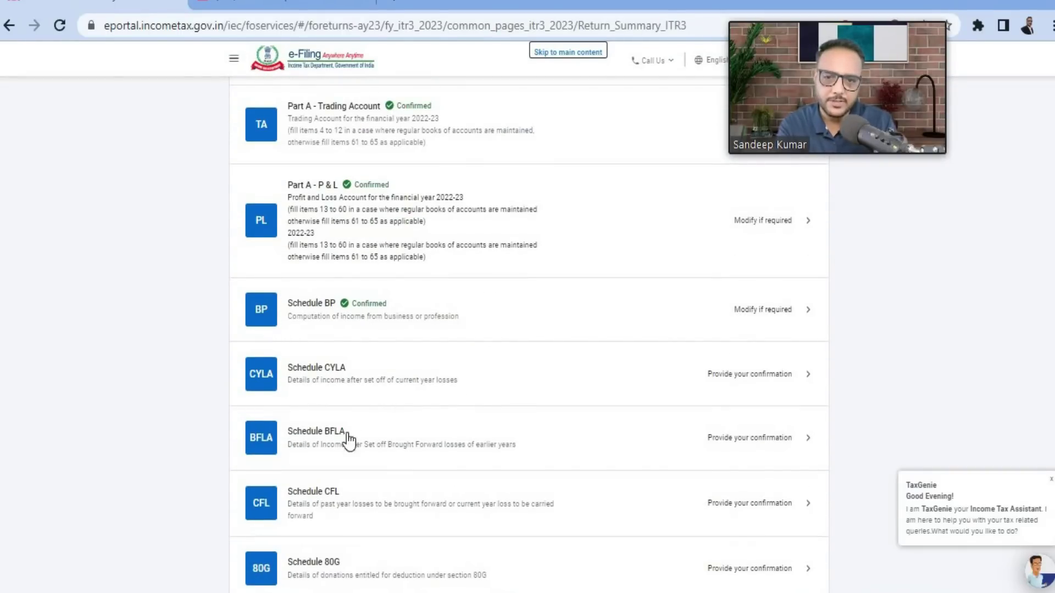
scroll(373, 445, "down", 2)
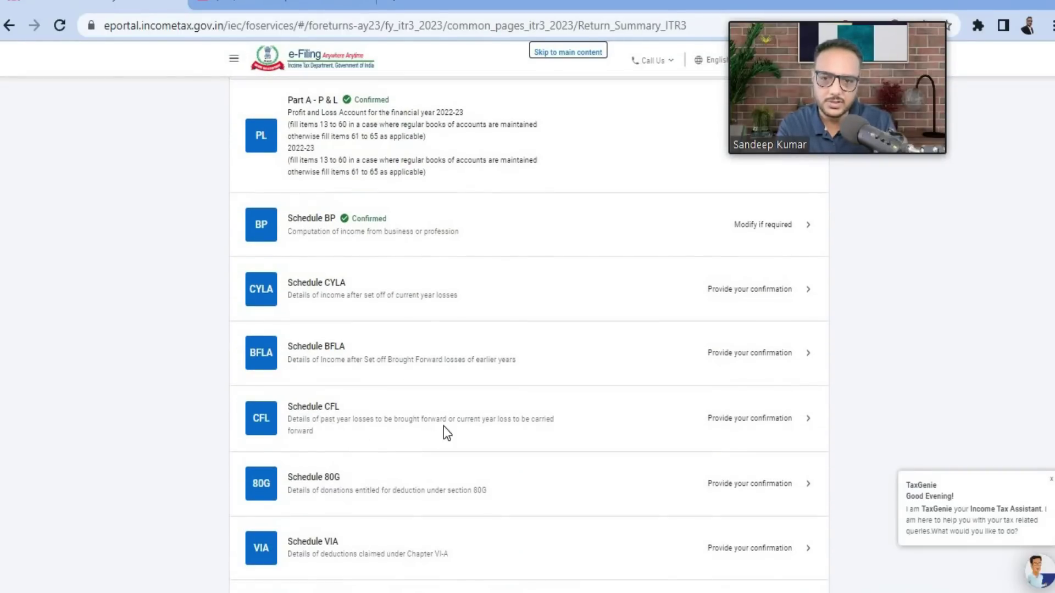
left_click(767, 293)
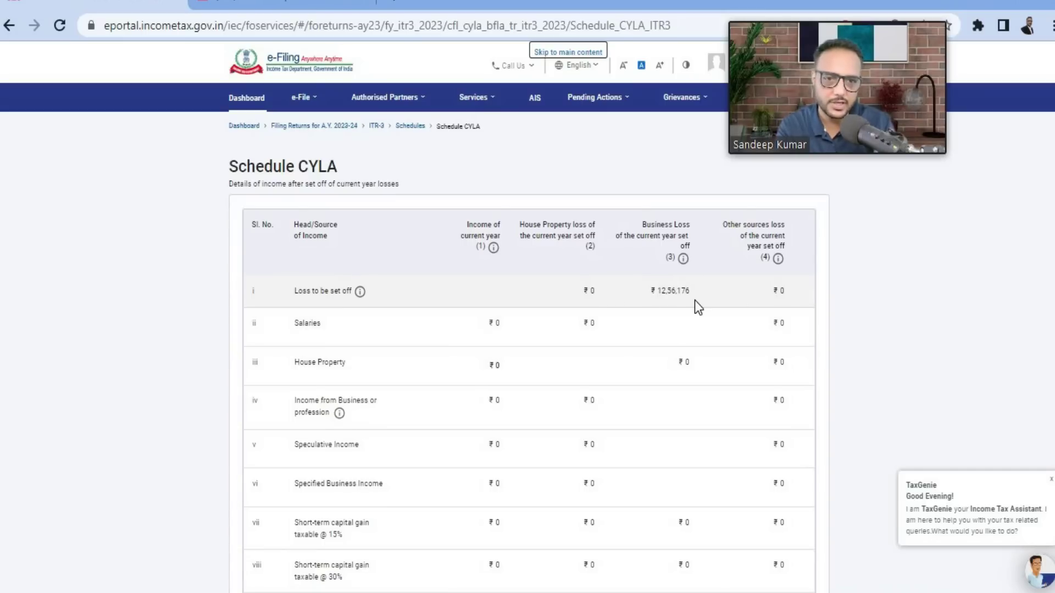
scroll(657, 337, "down", 10)
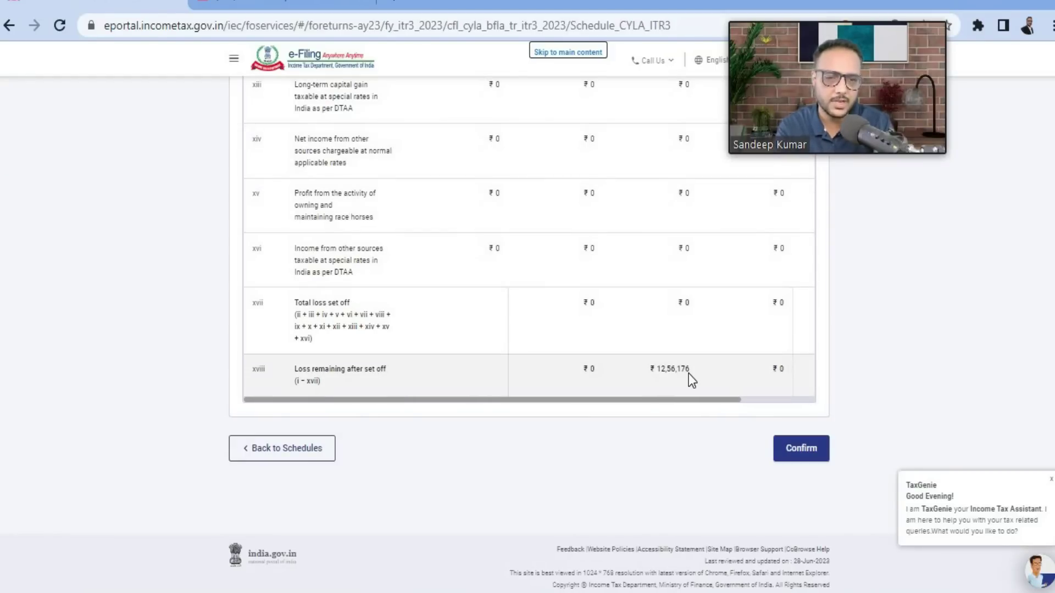
left_click(792, 454)
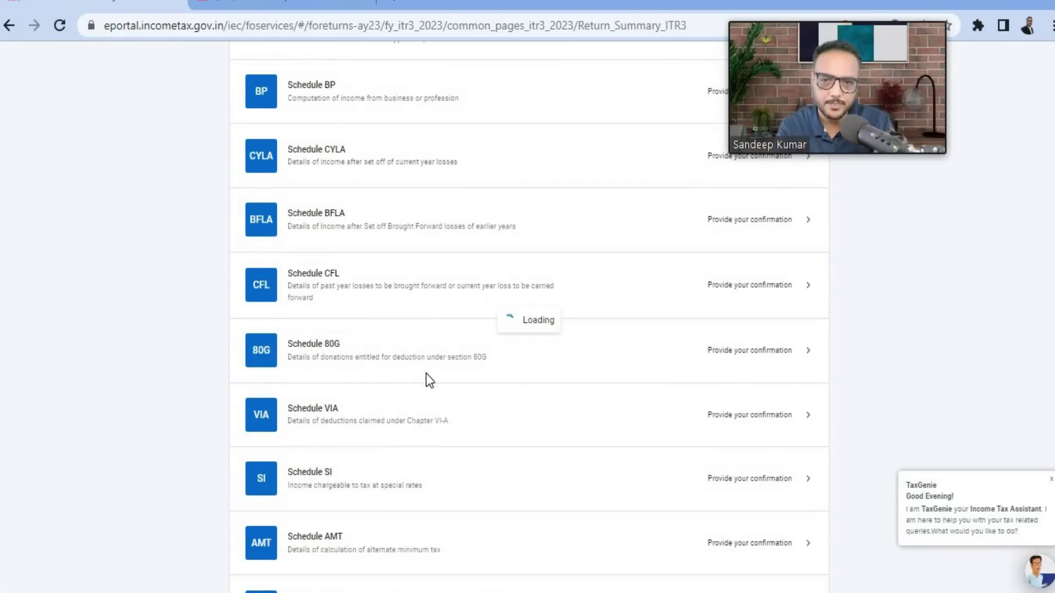
Open Schedule BFLA, compute the set off of brought forward losses, and confirm the schedule.
scroll(431, 382, "down", 5)
scroll(430, 388, "down", 5)
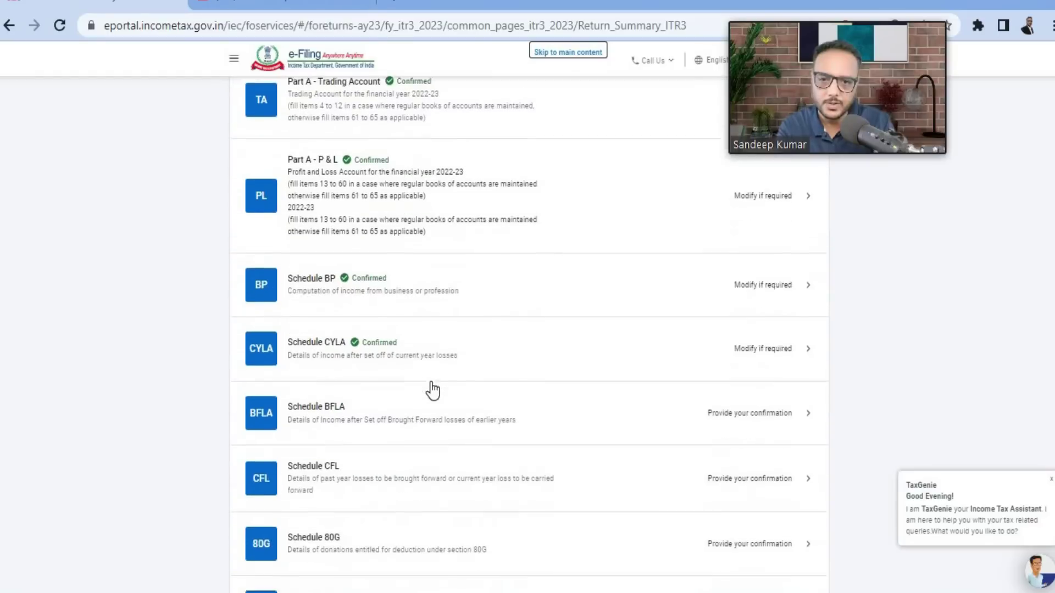
left_click(745, 288)
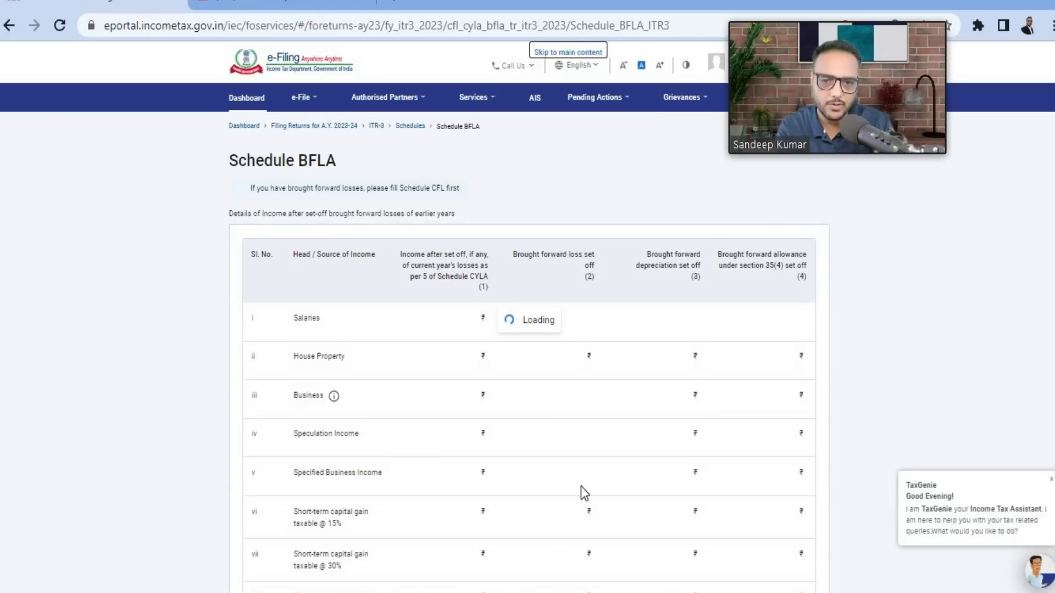
scroll(582, 416, "down", 12)
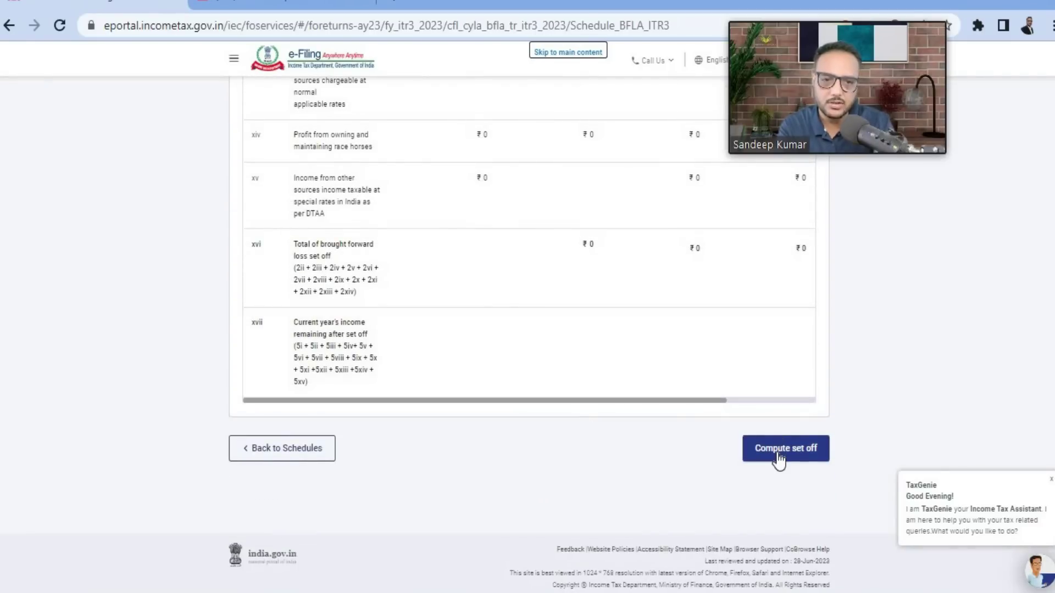
left_click(781, 452)
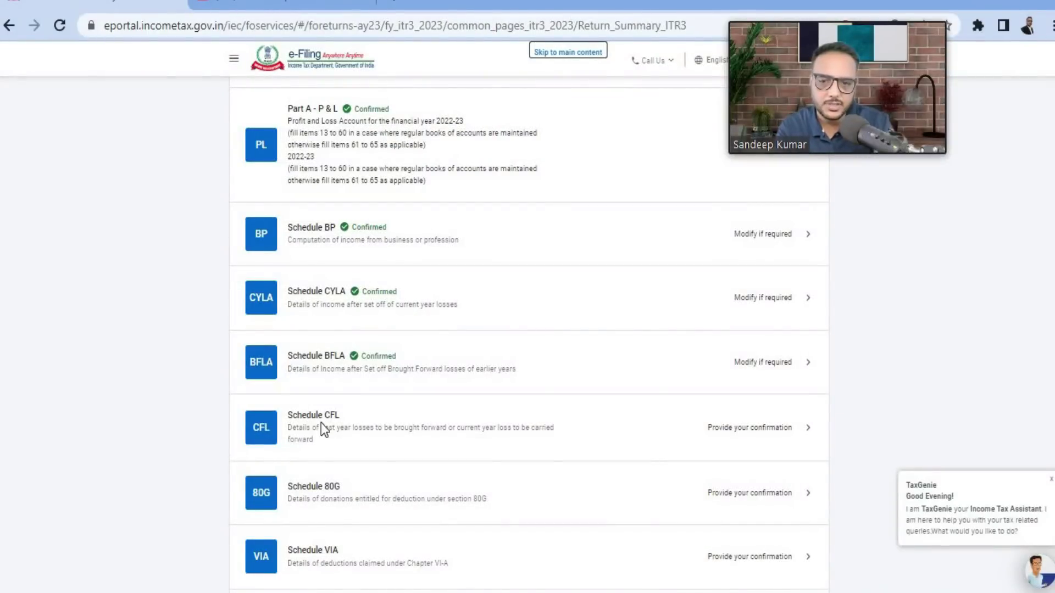
Open Schedule CFL, review the earlier-year and 2023-24 carry-forward losses across all columns, and compute the set off to confirm the schedule.
left_click(764, 428)
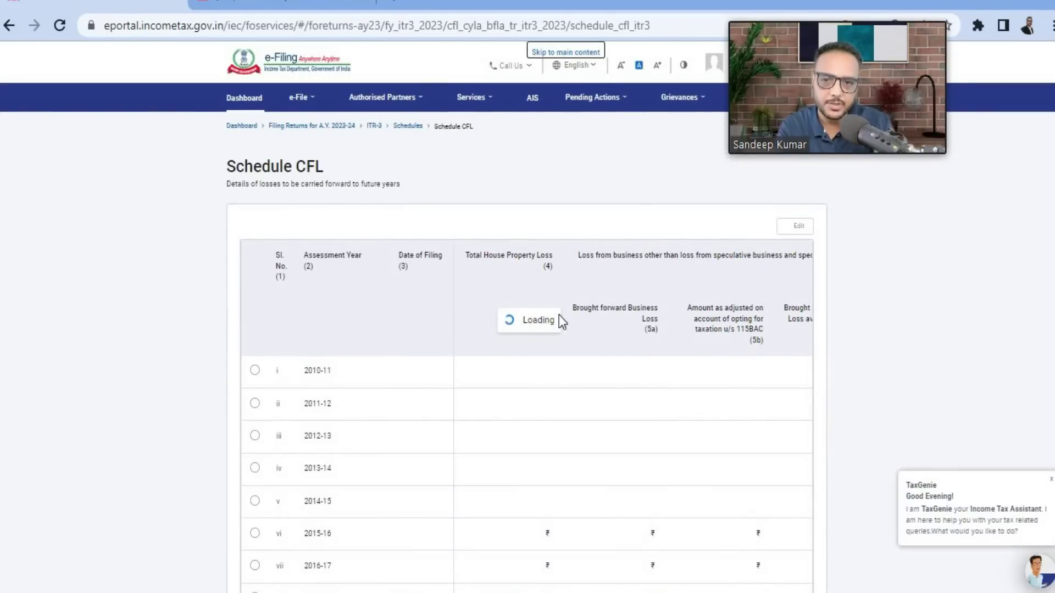
scroll(399, 395, "down", 2)
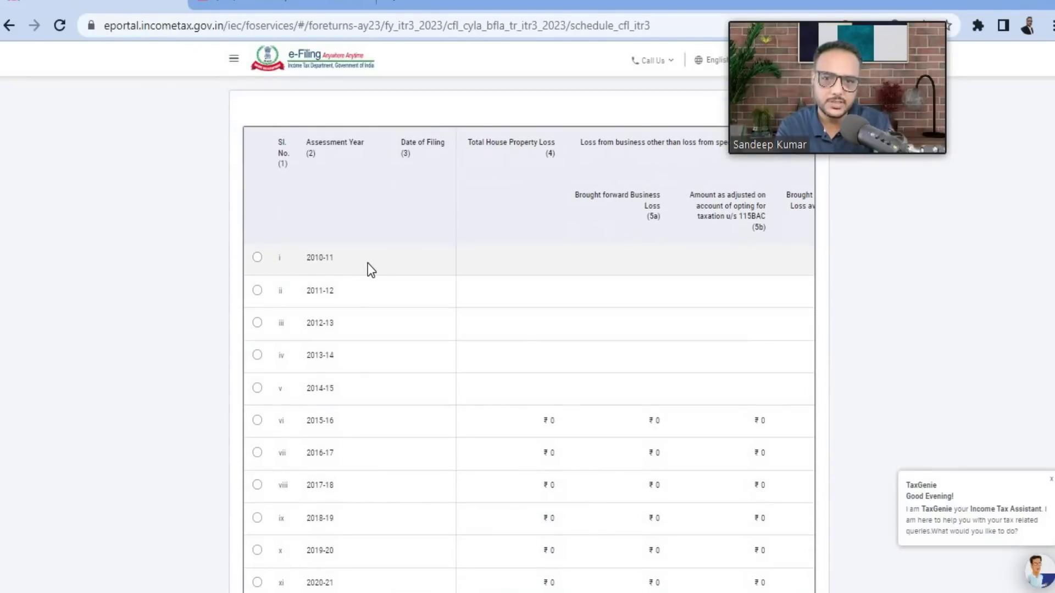
scroll(312, 266, "down", 3)
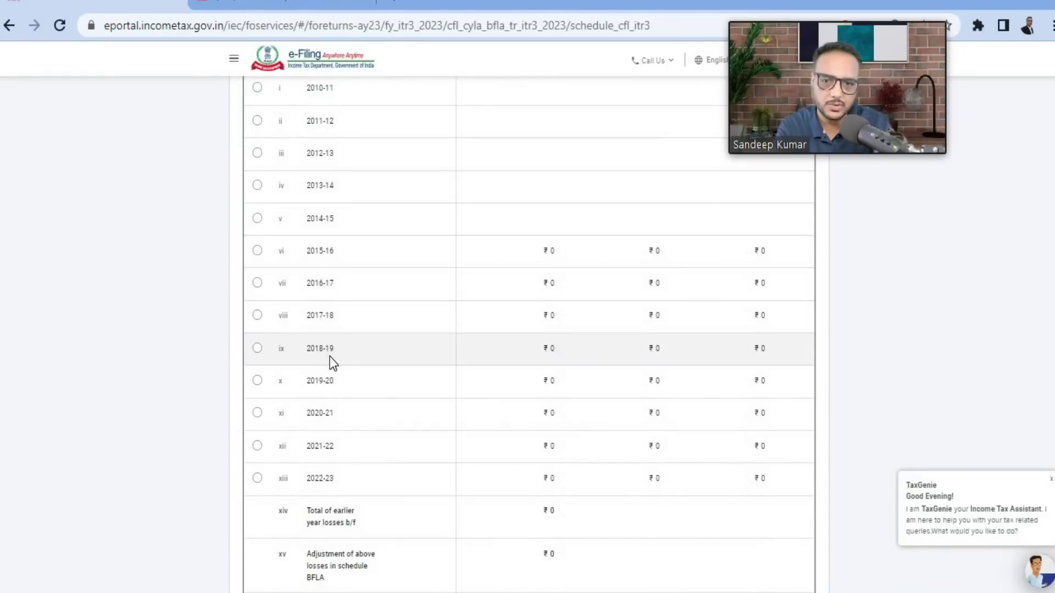
scroll(330, 357, "down", 3)
scroll(418, 380, "down", 3)
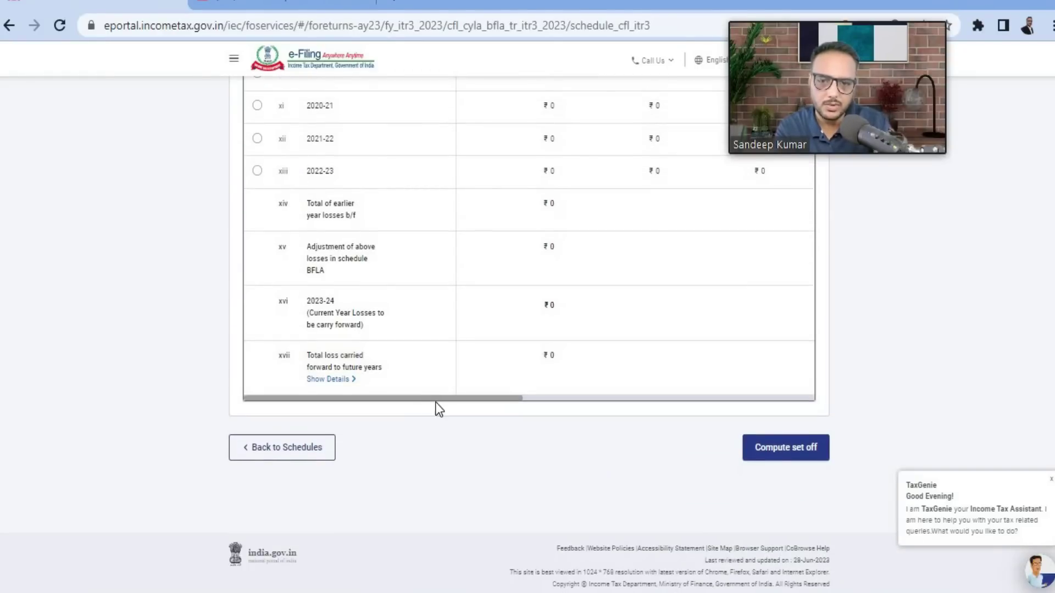
left_click_drag(435, 402, 588, 392)
left_click_drag(494, 399, 648, 396)
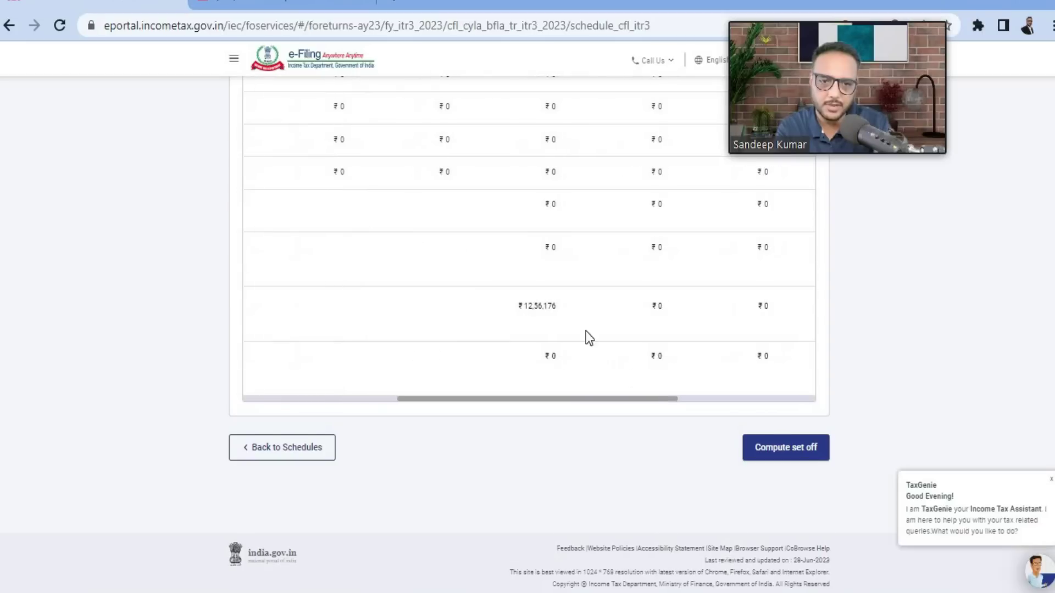
scroll(562, 311, "up", 10)
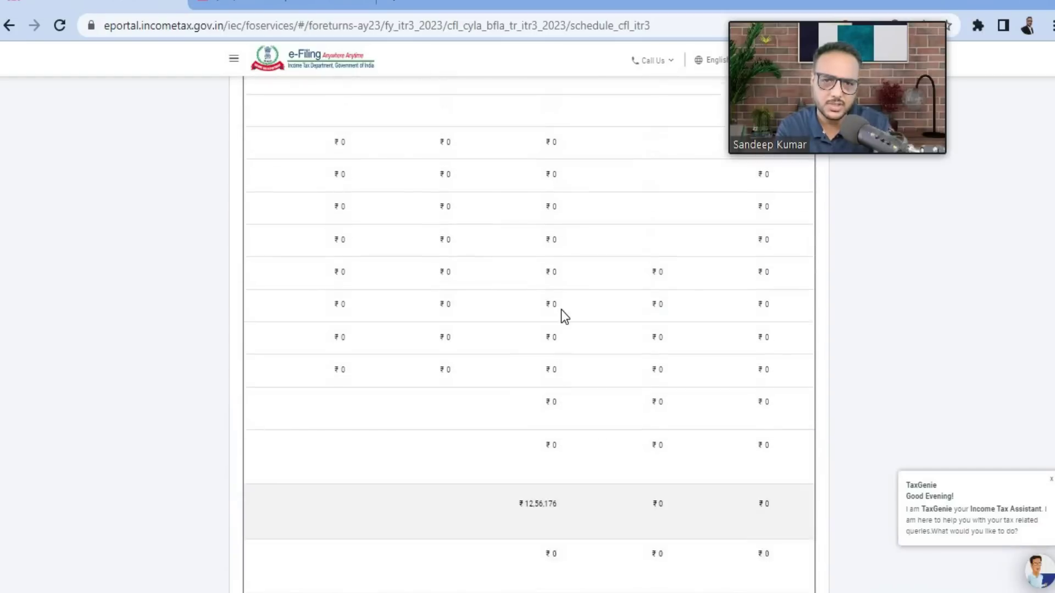
scroll(535, 251, "down", 10)
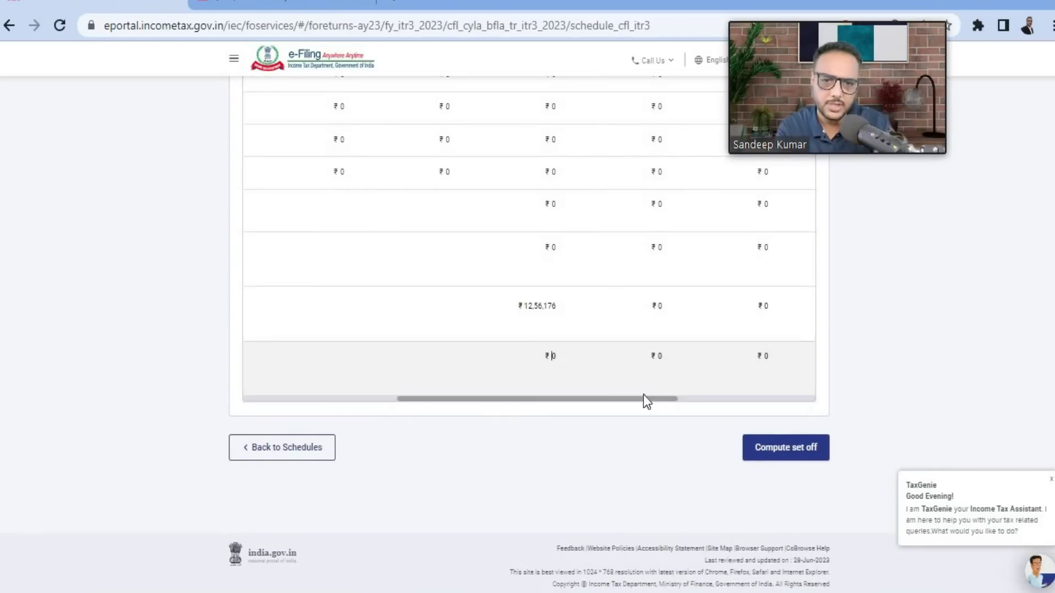
left_click_drag(652, 397, 804, 402)
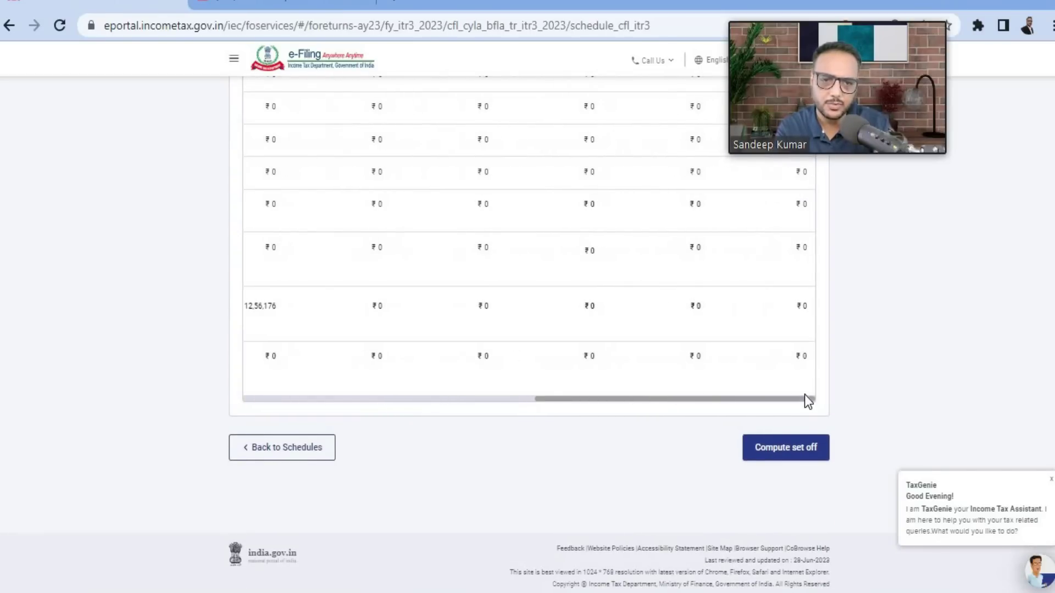
left_click(784, 451)
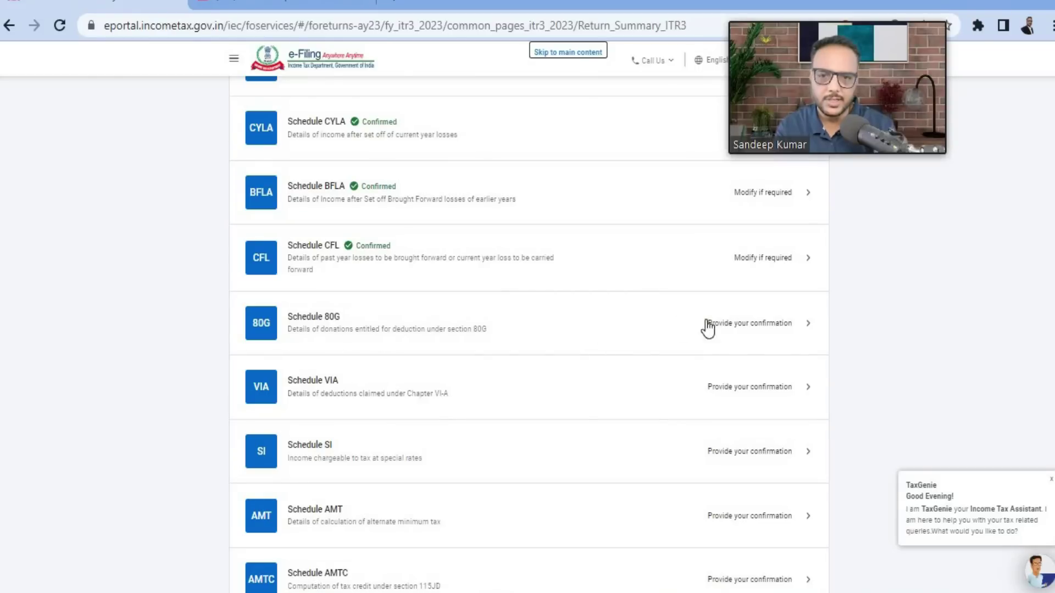
Confirm Schedule 80G without adding donations and Schedule VIA without adding any Chapter VI-A deductions.
left_click(756, 324)
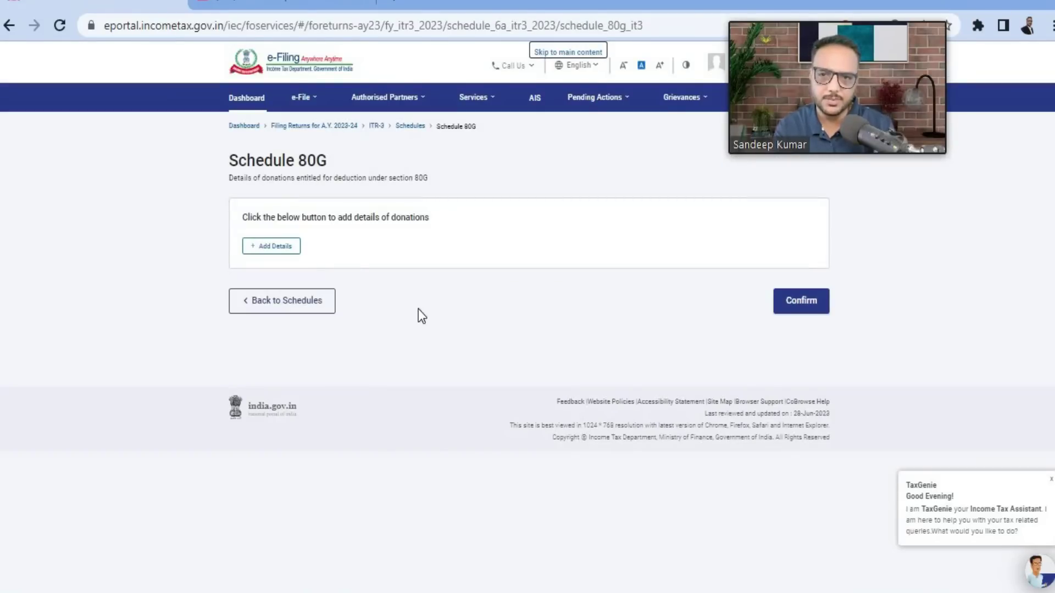
left_click(802, 301)
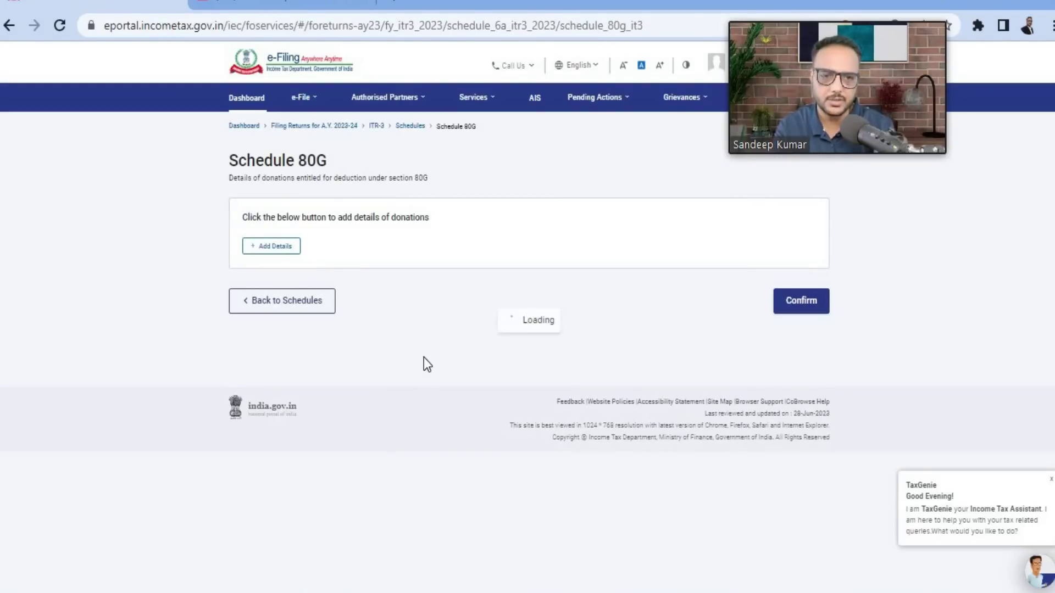
scroll(521, 424, "down", 2)
scroll(522, 423, "down", 10)
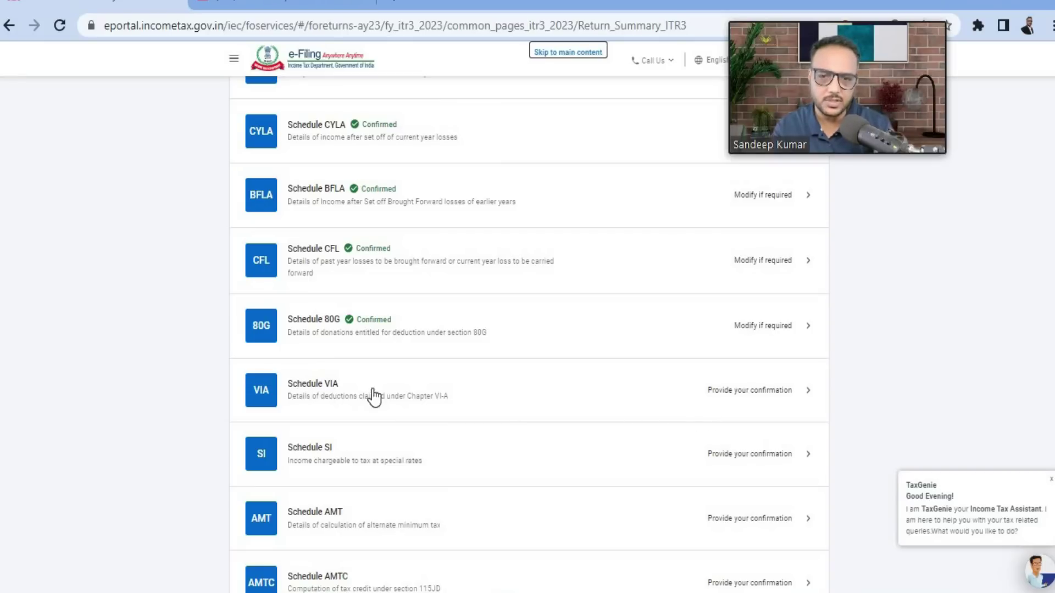
left_click(748, 400)
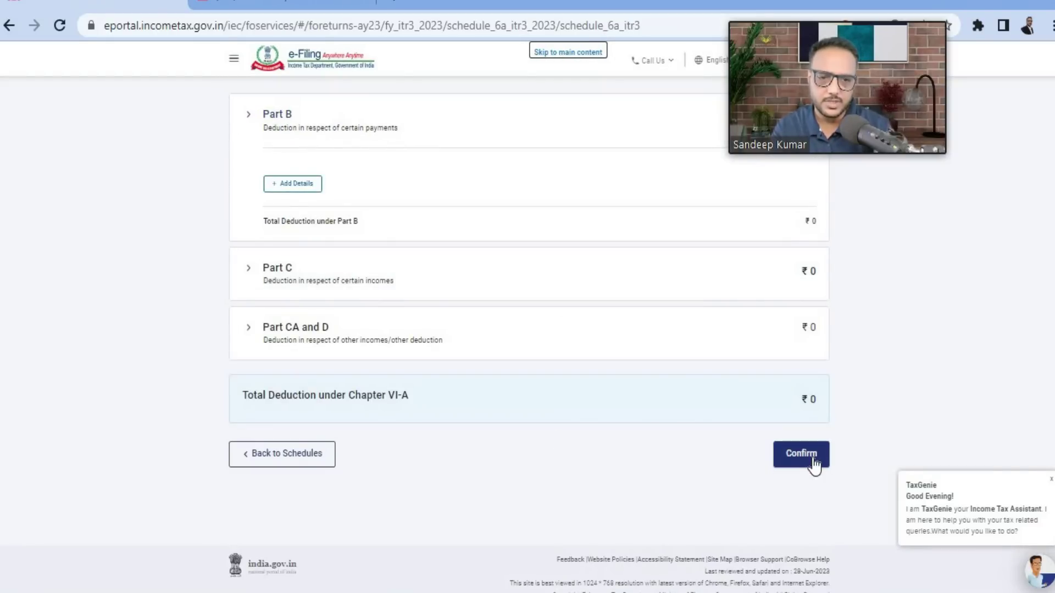
left_click(811, 462)
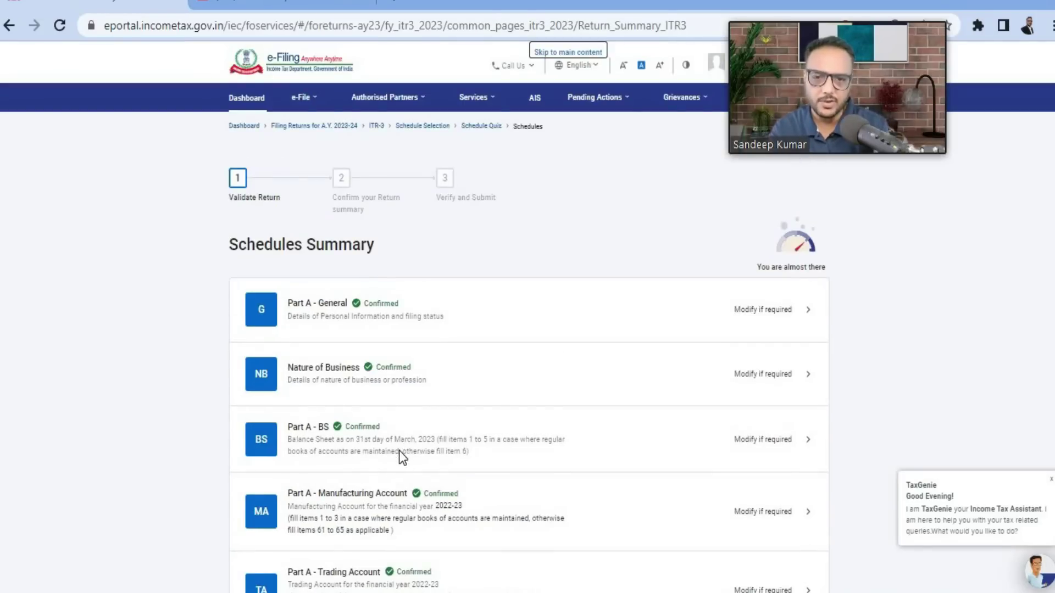
Open Schedule SI, review the special-rate income table down to its total, and confirm the schedule.
scroll(399, 450, "down", 6)
scroll(399, 461, "down", 5)
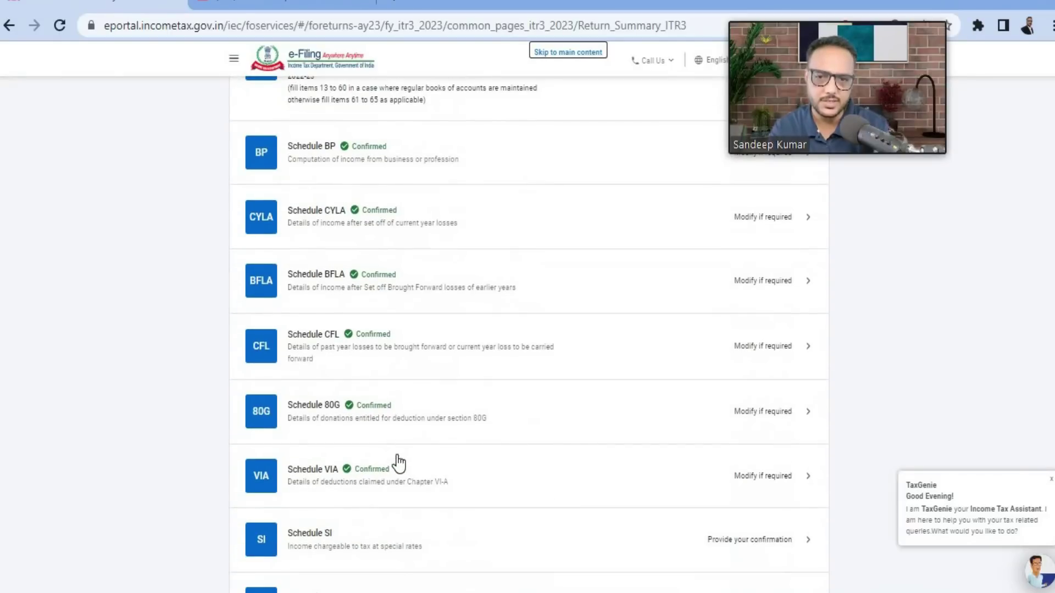
scroll(392, 460, "down", 2)
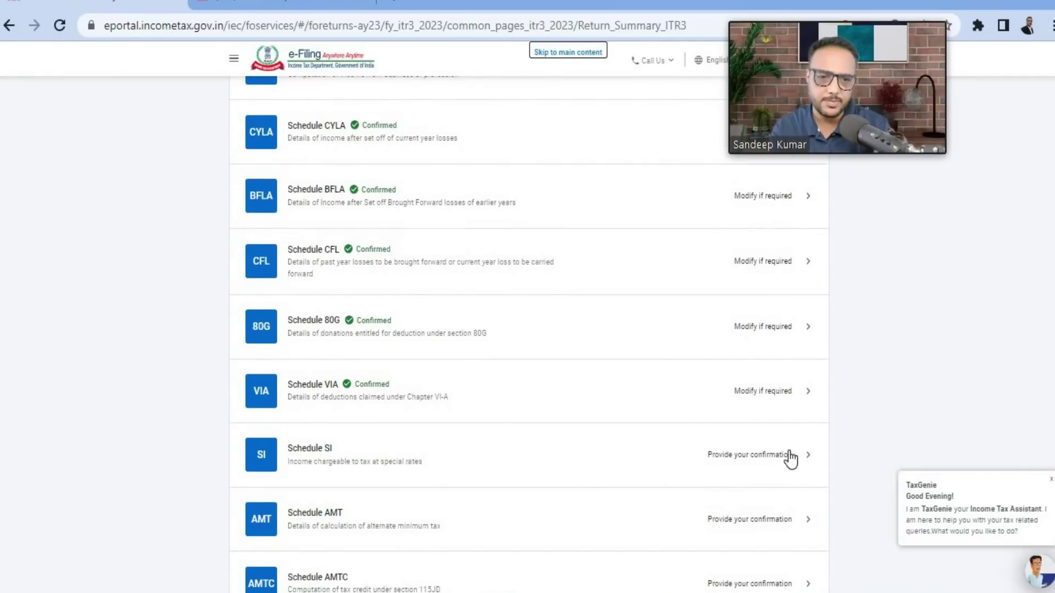
left_click(761, 461)
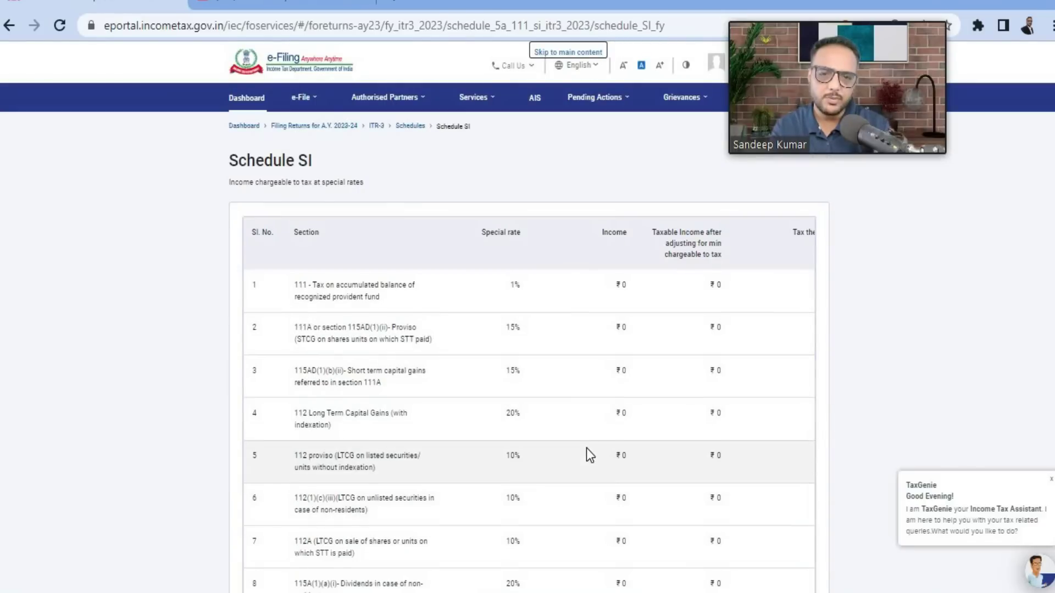
scroll(587, 448, "down", 15)
scroll(594, 454, "down", 20)
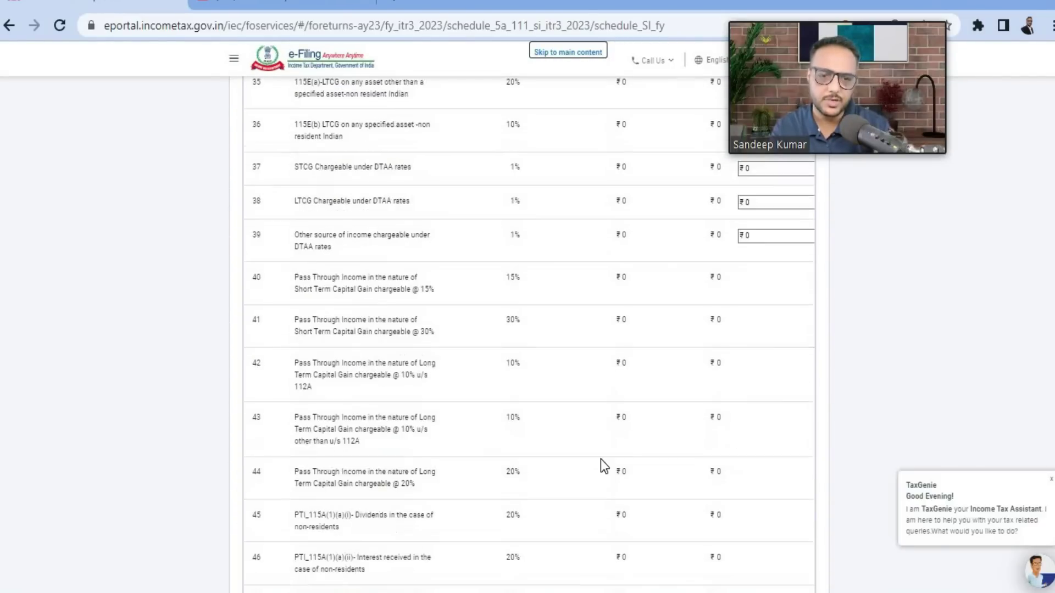
scroll(615, 474, "down", 8)
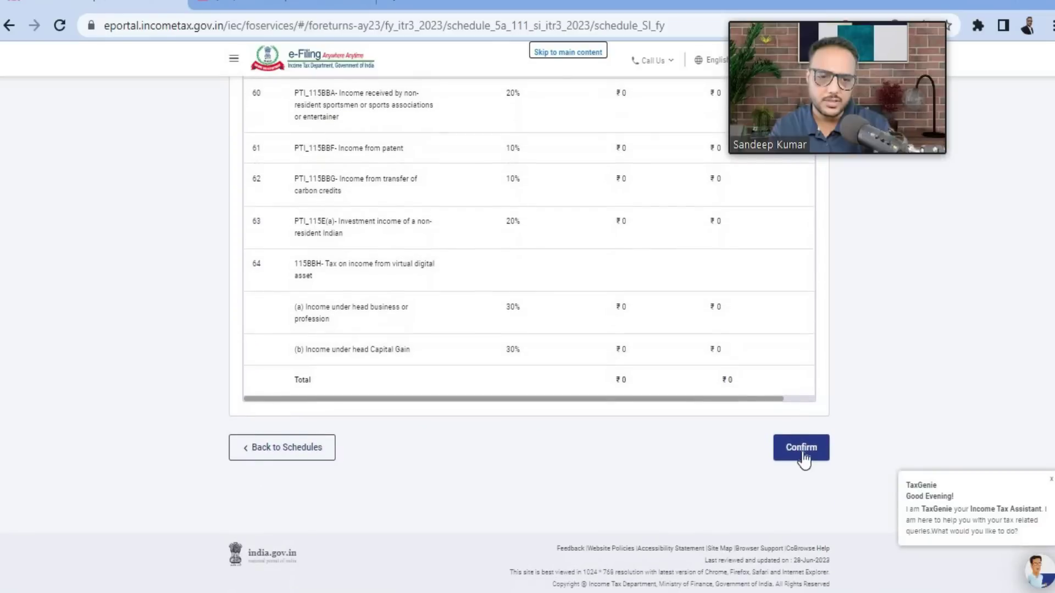
left_click(794, 453)
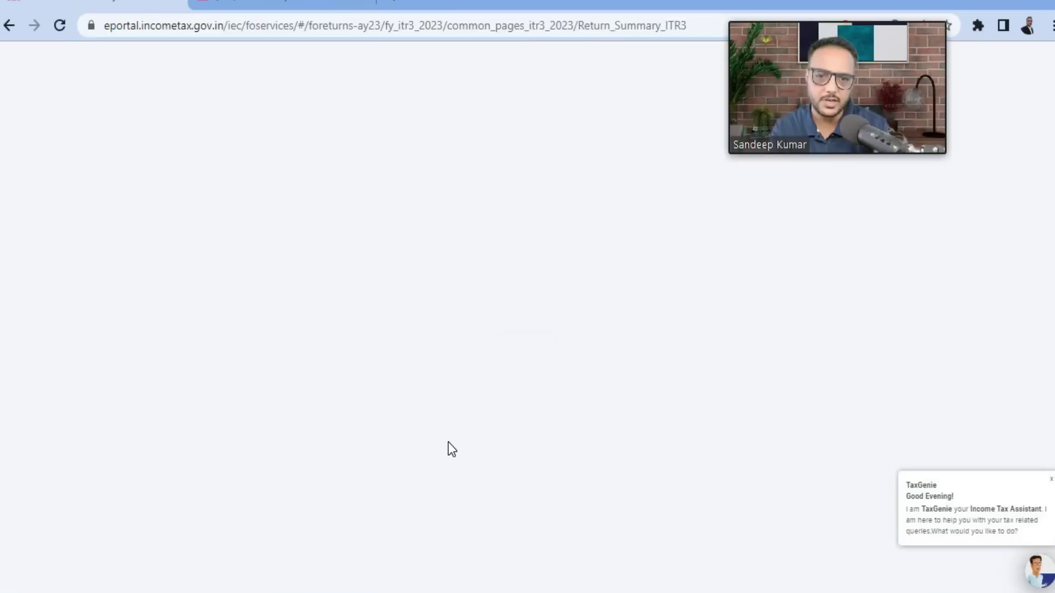
Confirm Schedule AMT without adding alternate minimum tax details and Schedule AMTC without adding tax credit details.
scroll(453, 451, "down", 5)
scroll(454, 460, "down", 10)
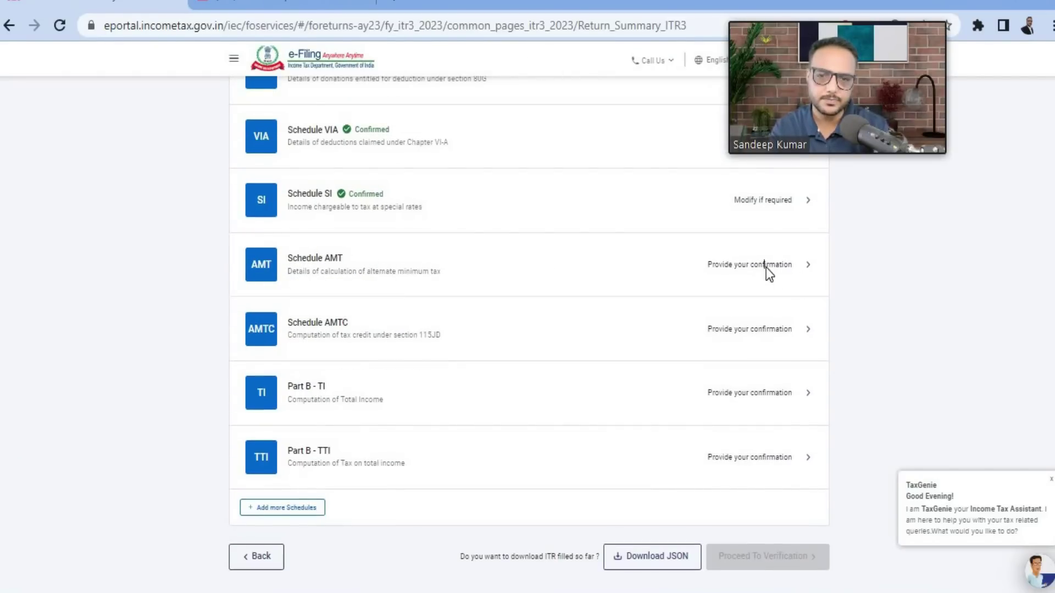
left_click(766, 267)
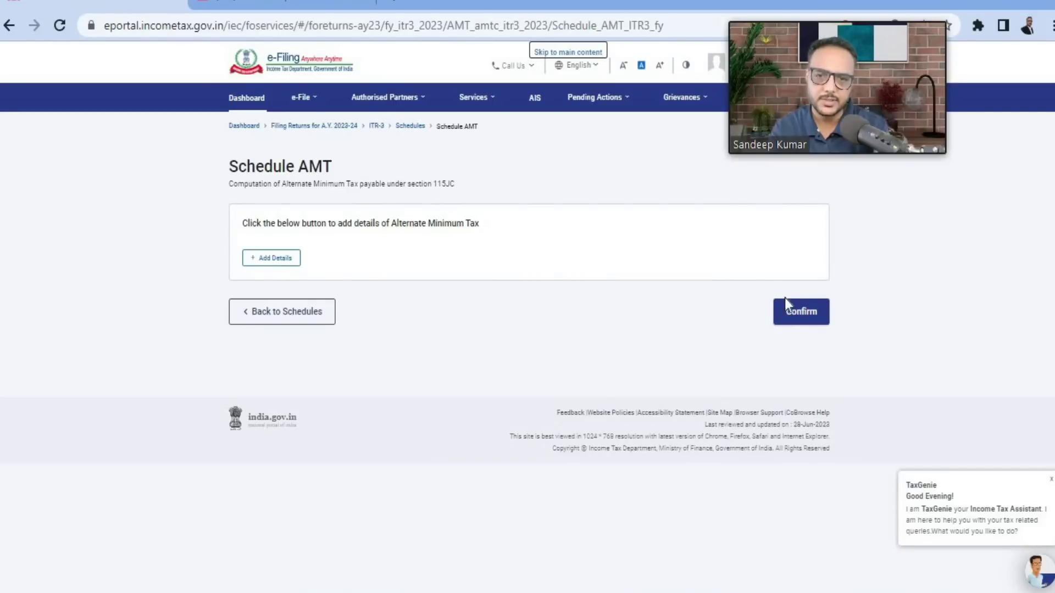
left_click(789, 307)
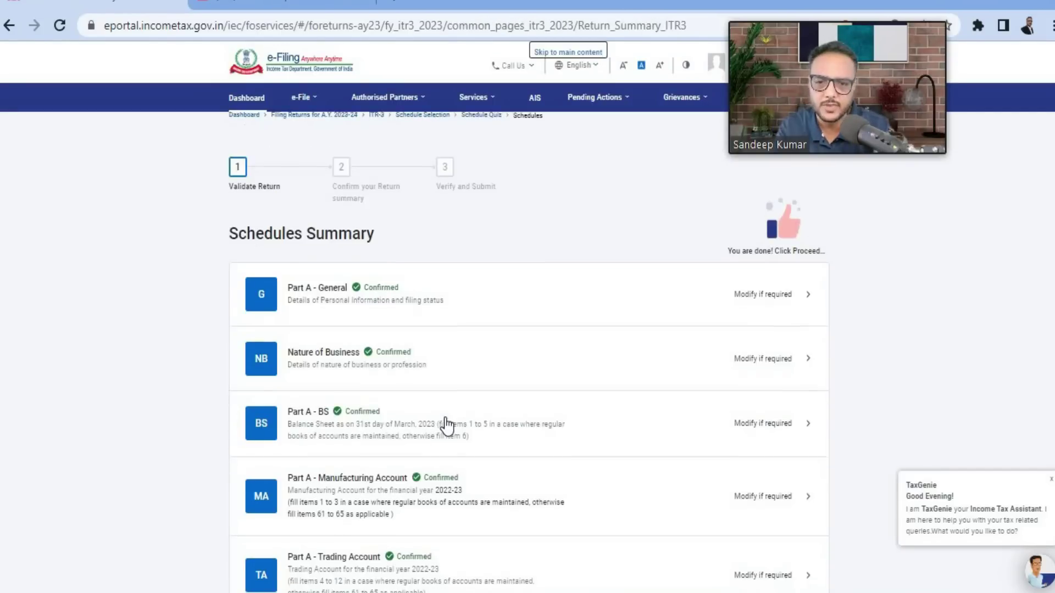
scroll(446, 426, "down", 20)
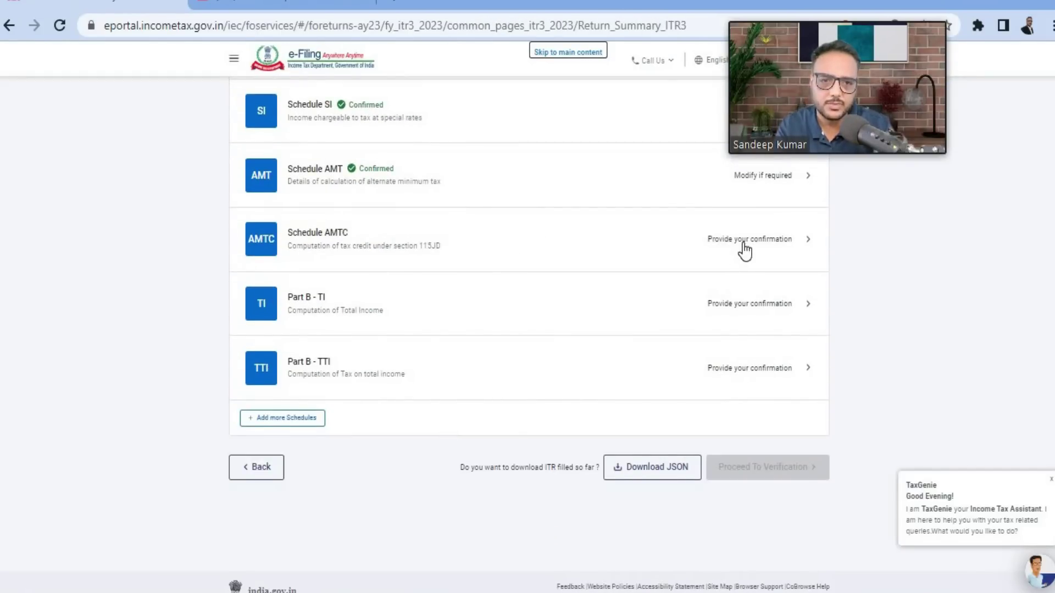
left_click(744, 245)
left_click(792, 304)
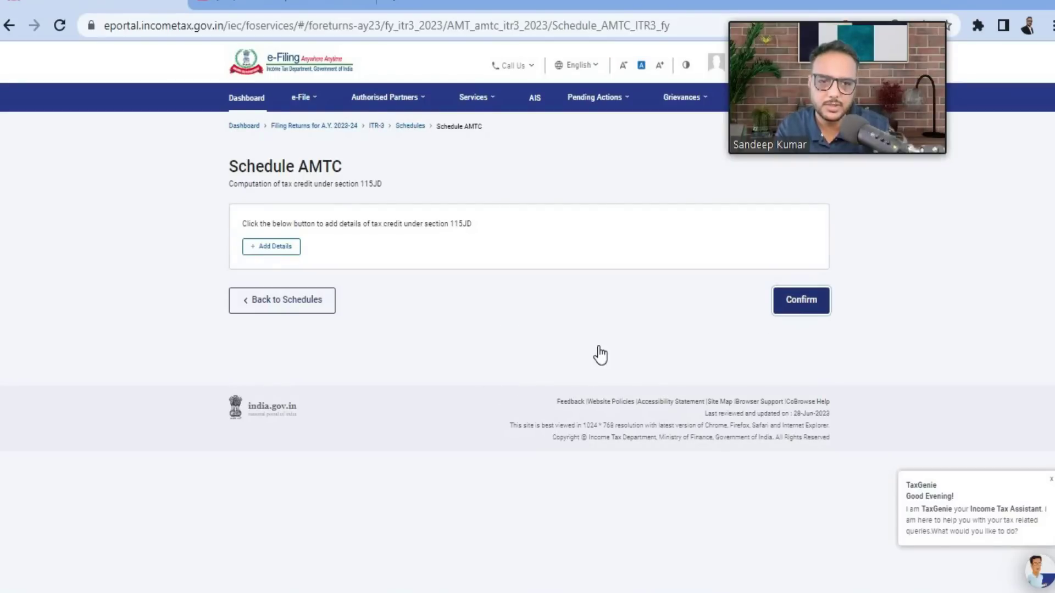
Open Part B - TI, review the total income computation including the losses to be carried forward, and confirm it.
scroll(467, 415, "down", 15)
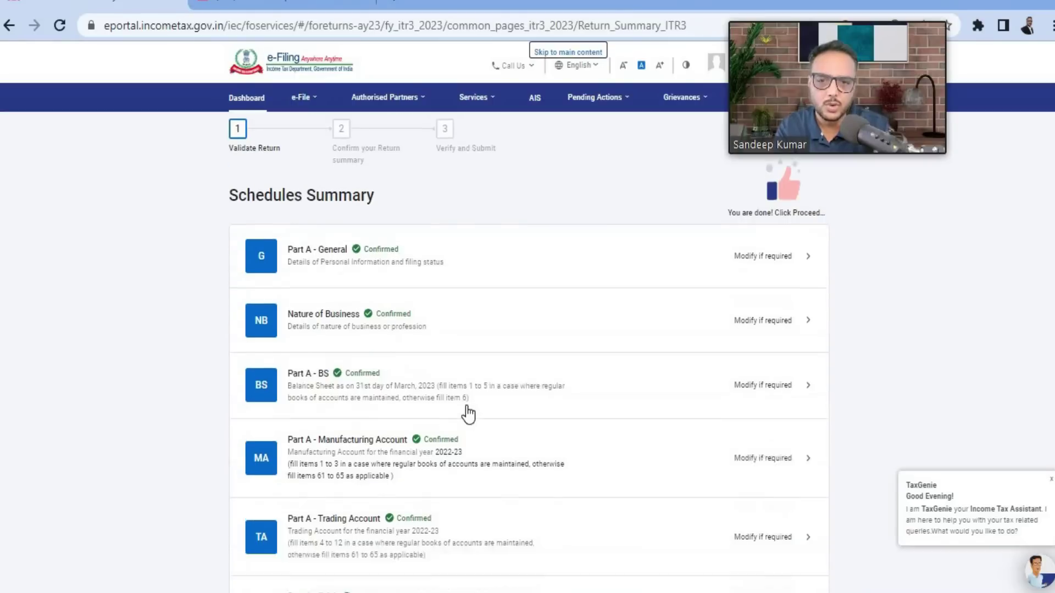
scroll(468, 419, "down", 4)
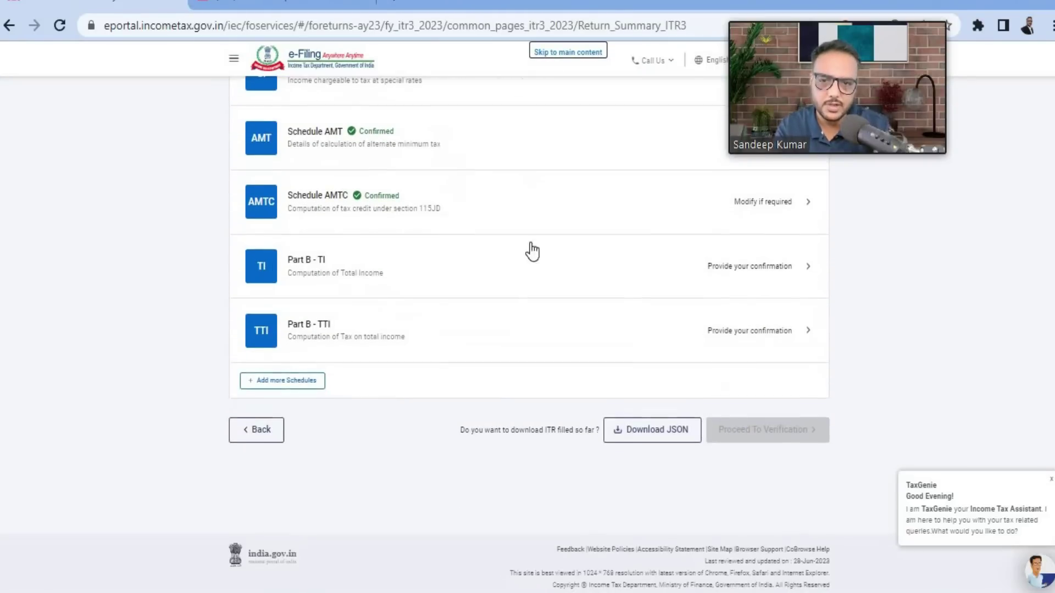
left_click(757, 272)
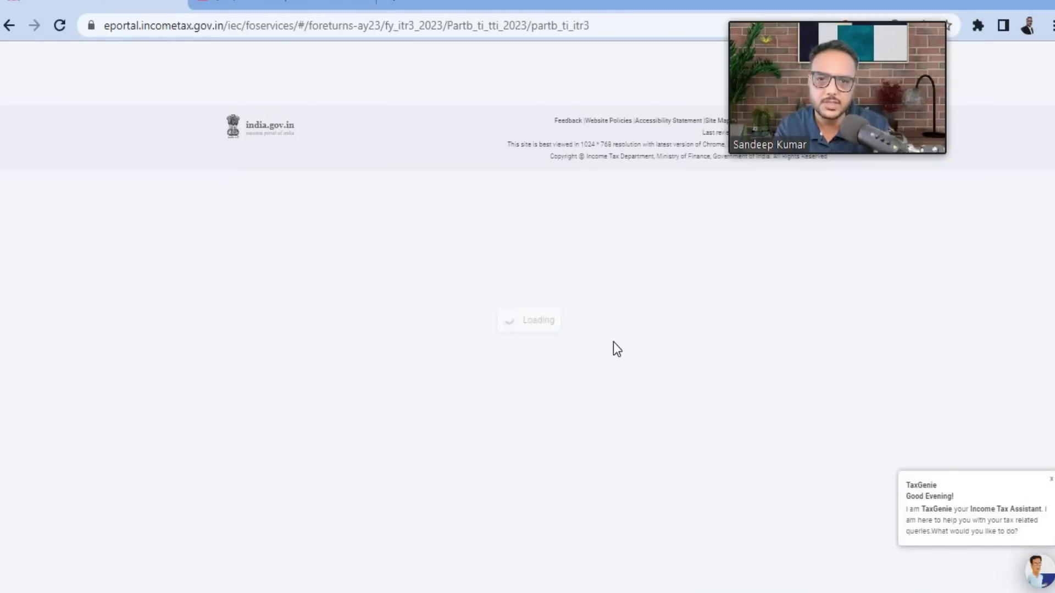
scroll(613, 368, "down", 10)
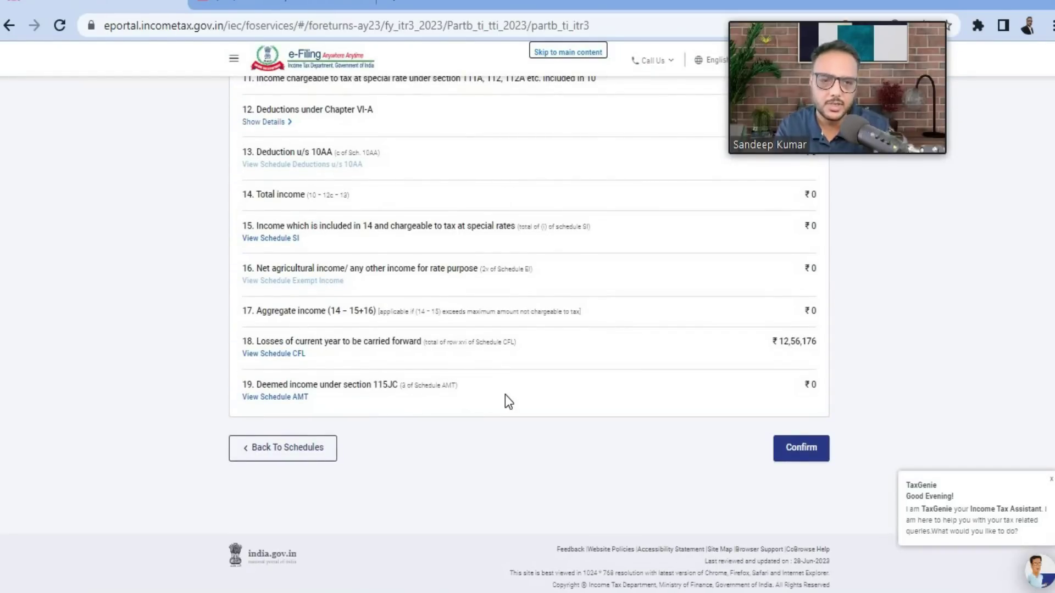
scroll(505, 401, "up", 5)
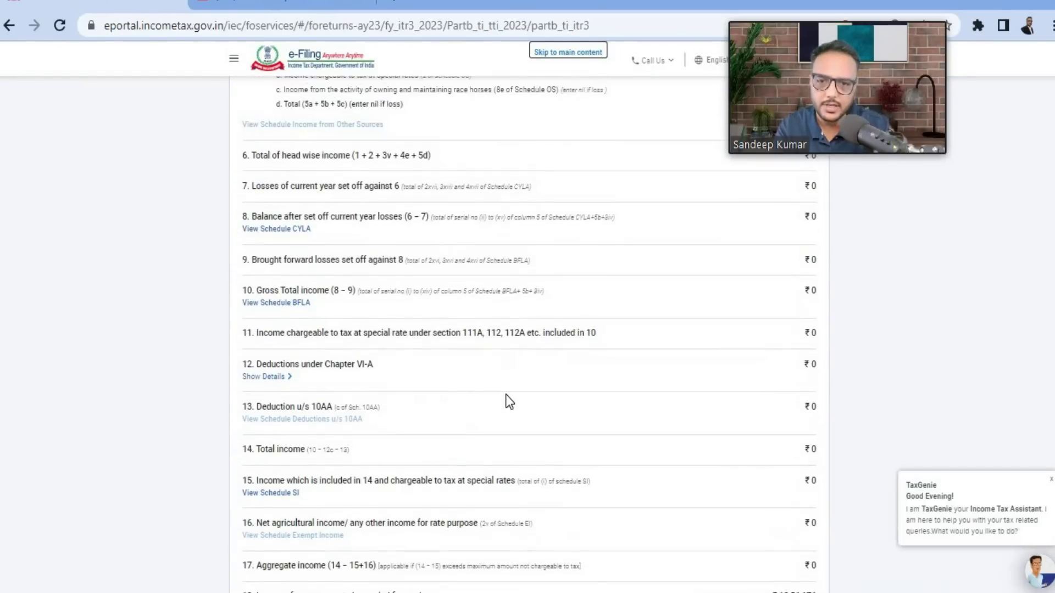
scroll(509, 401, "up", 7)
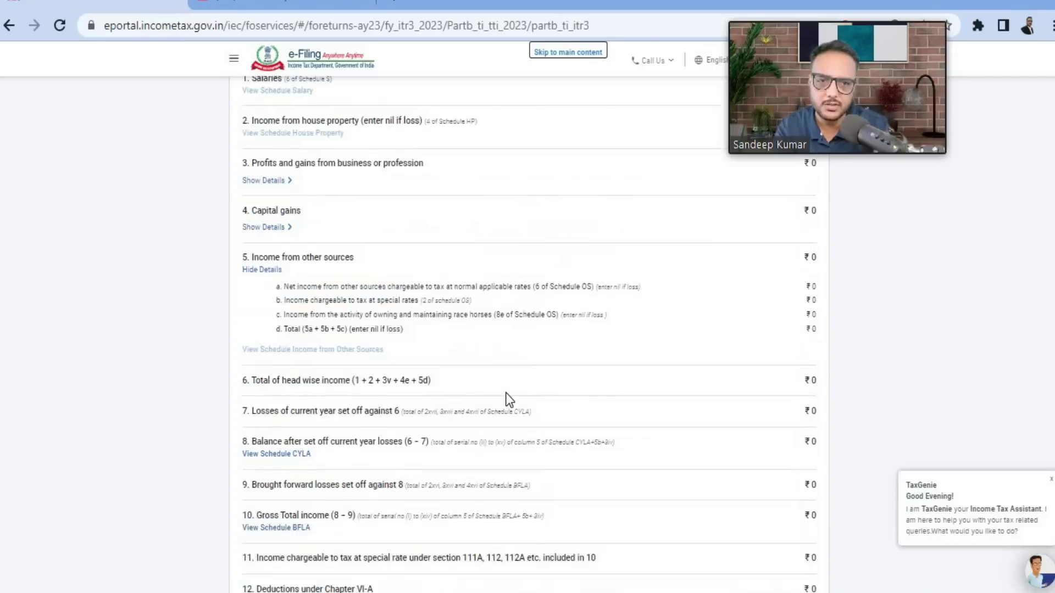
scroll(442, 402, "down", 10)
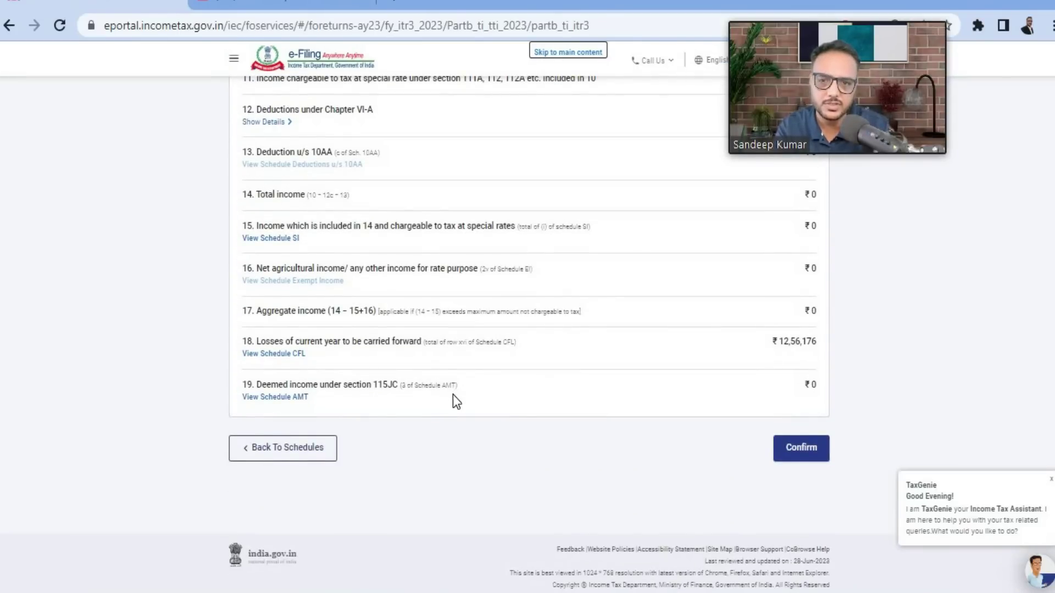
left_click(803, 447)
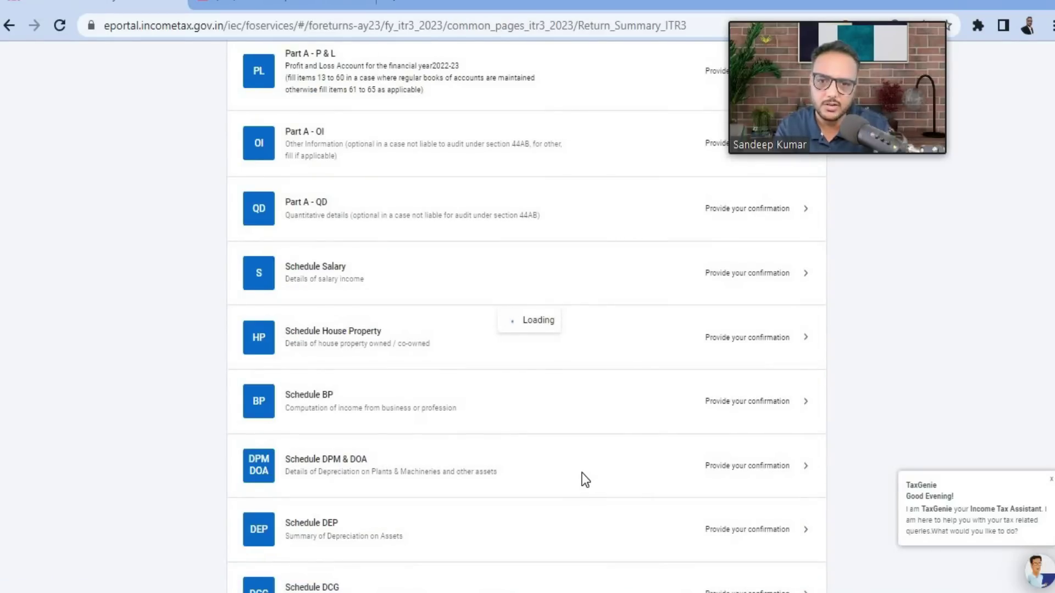
Open Part B - TTI, review the tax liability, taxes paid, refund and foreign asset declaration, and proceed to the return preview.
scroll(587, 480, "down", 15)
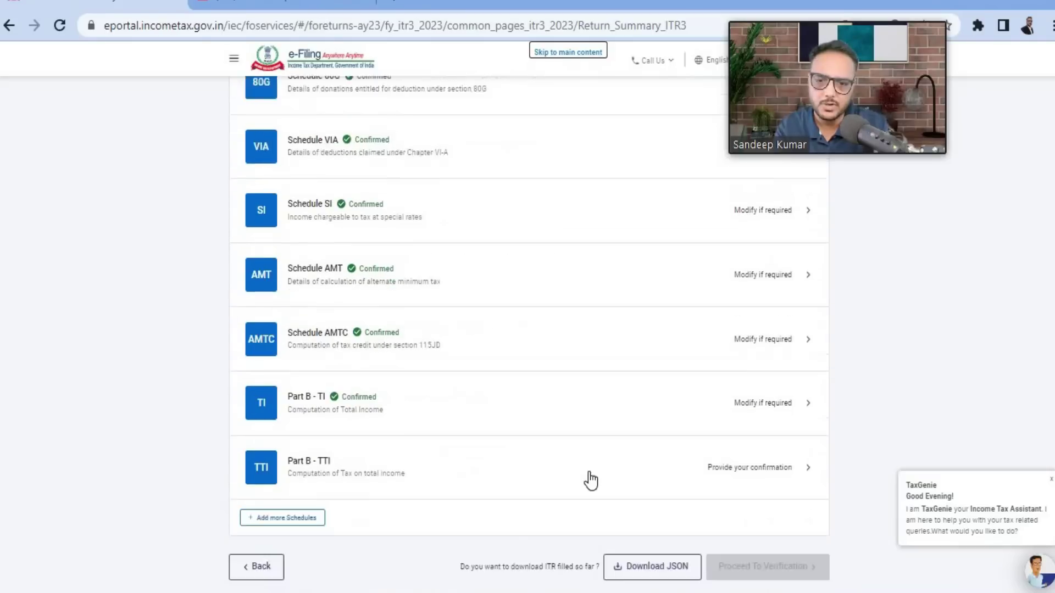
scroll(591, 481, "down", 2)
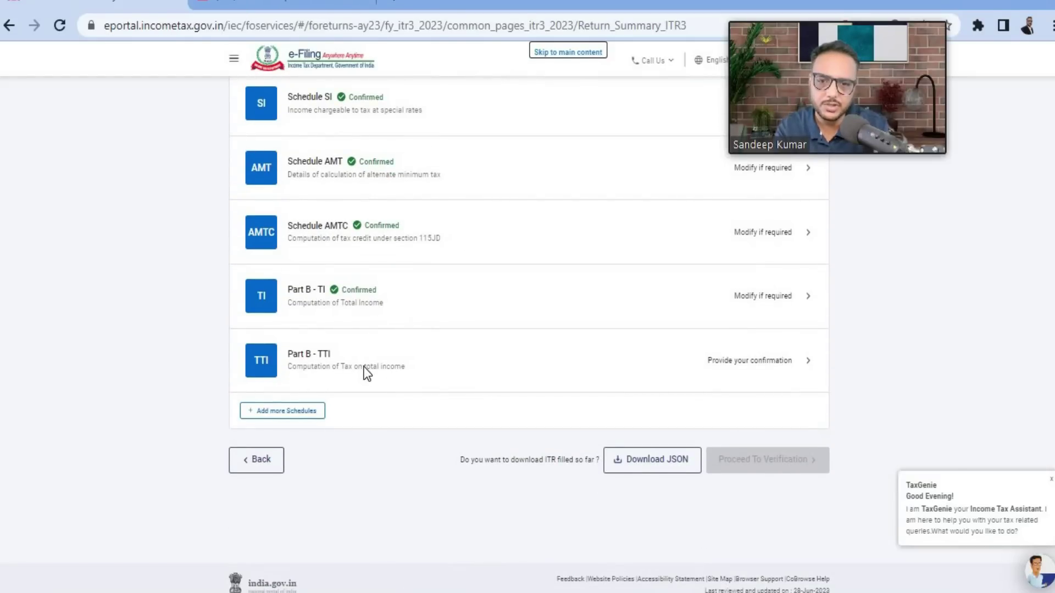
left_click(749, 360)
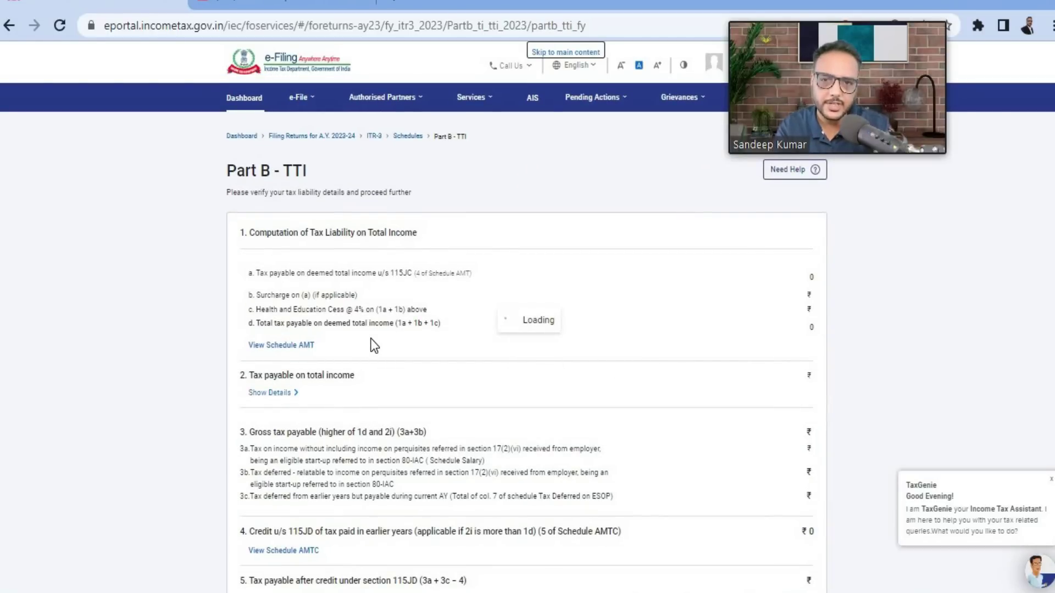
scroll(593, 388, "down", 10)
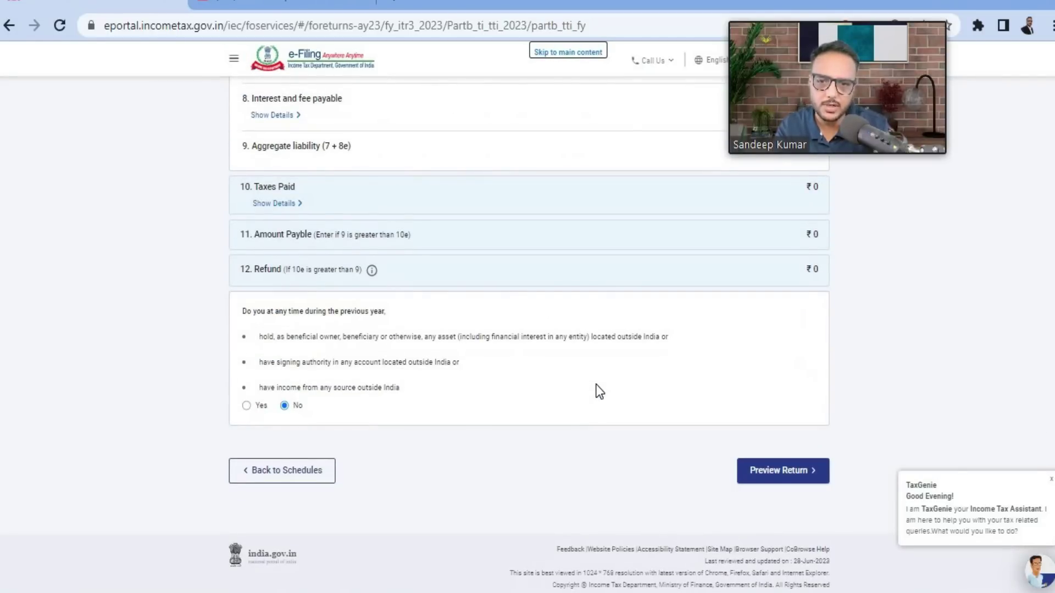
scroll(711, 322, "up", 3)
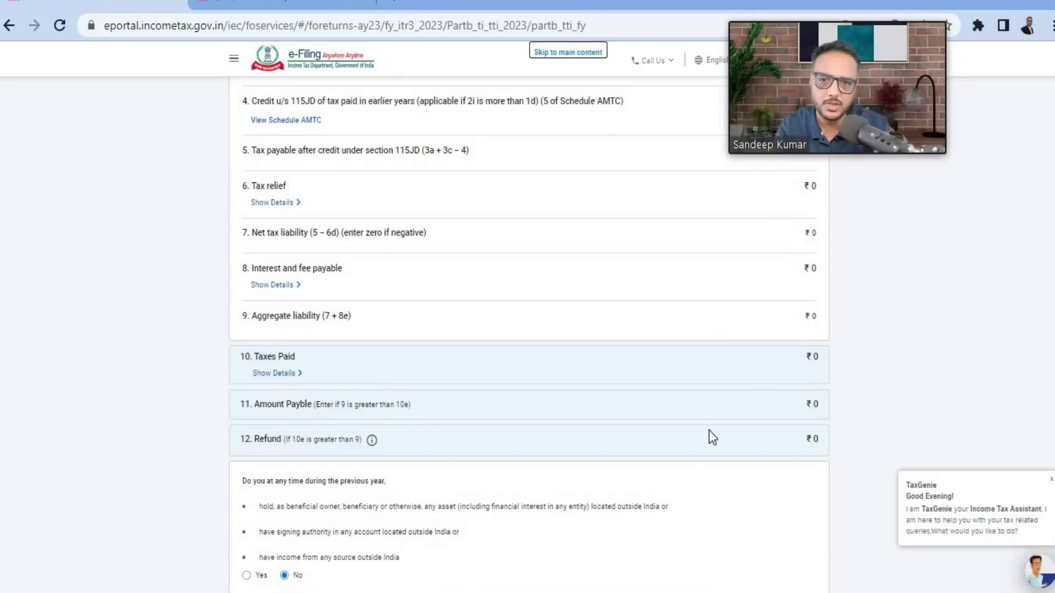
scroll(532, 493, "down", 3)
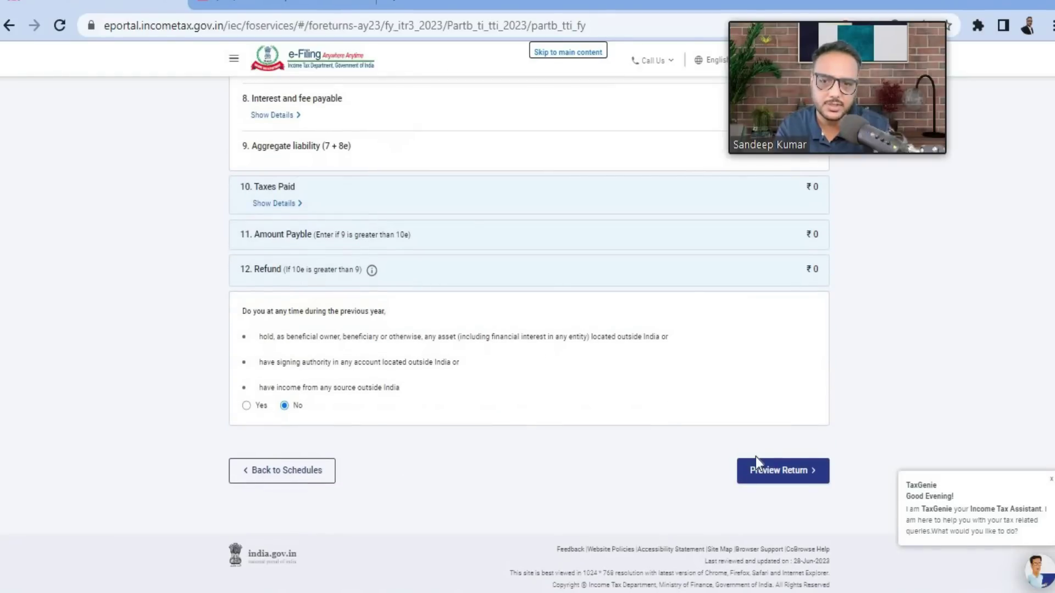
left_click(774, 474)
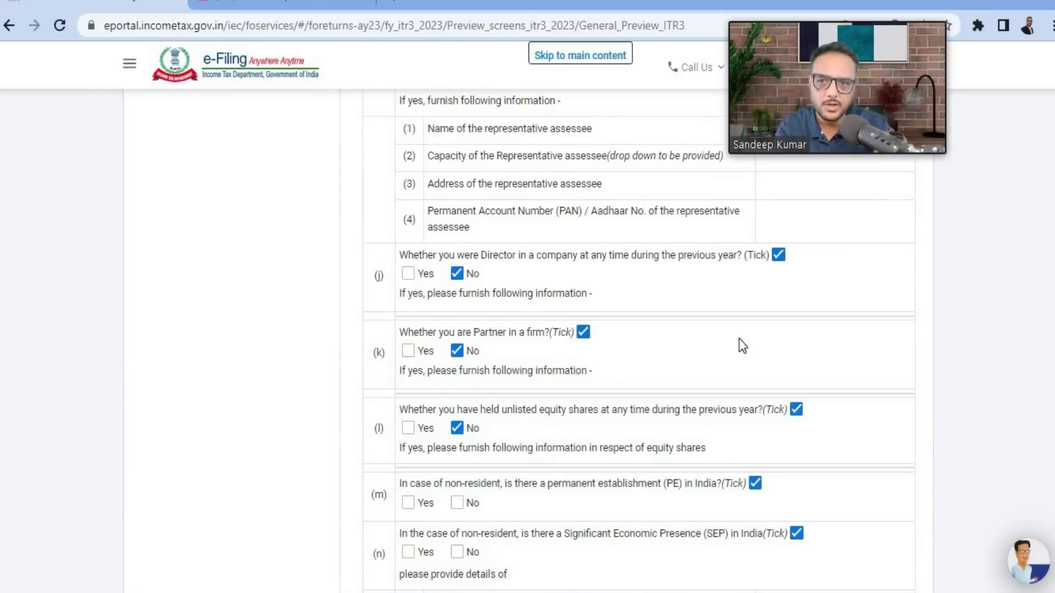
Review the general information and audit details in the return preview down to its end and proceed to validation.
scroll(739, 339, "up", 3)
scroll(740, 339, "down", 5)
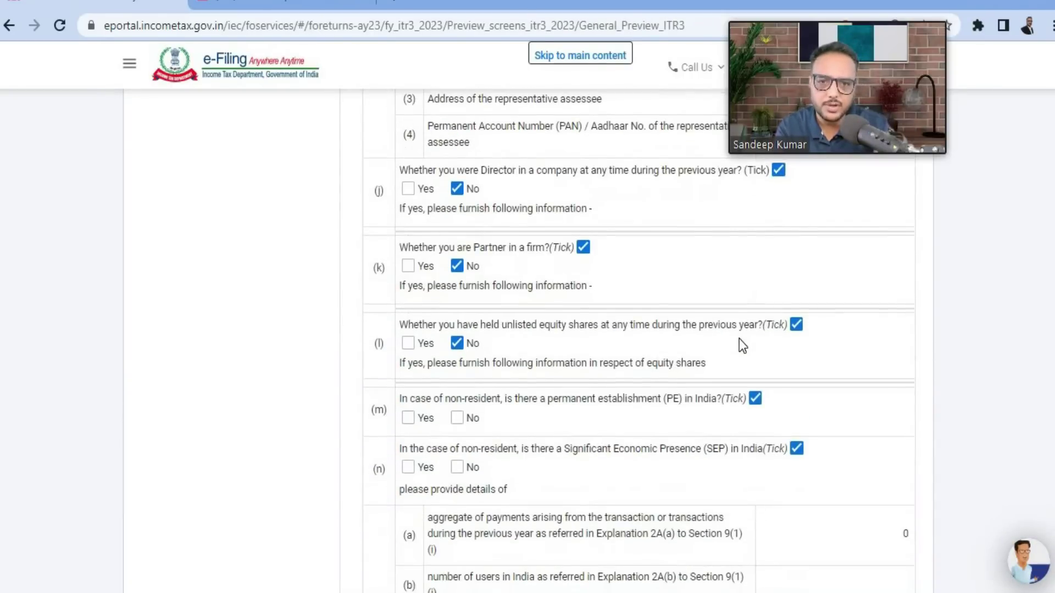
scroll(738, 340, "up", 3)
scroll(738, 341, "down", 5)
scroll(738, 340, "up", 3)
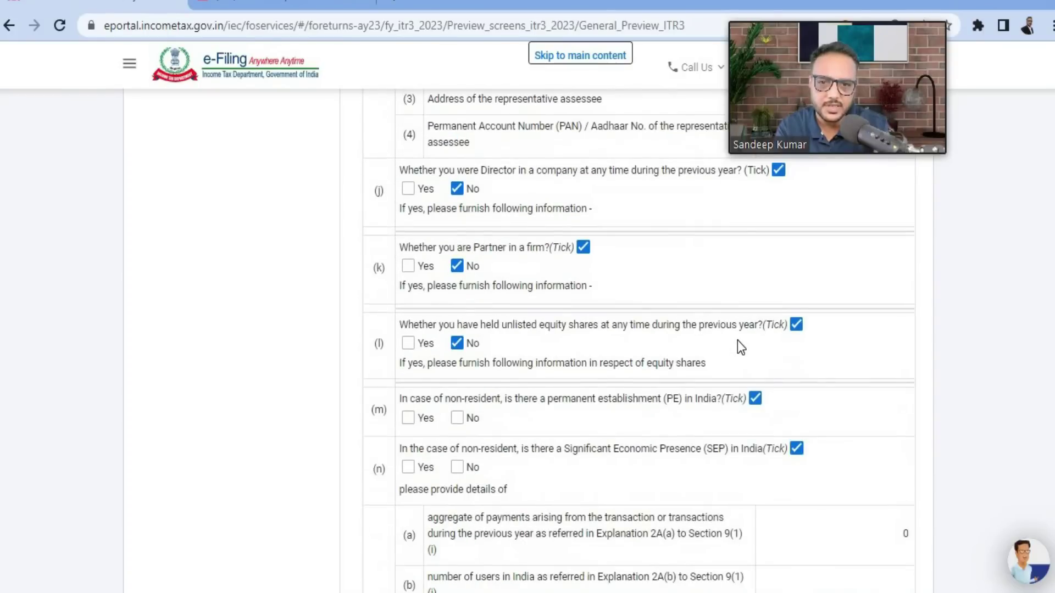
scroll(738, 341, "down", 2)
scroll(736, 352, "down", 2)
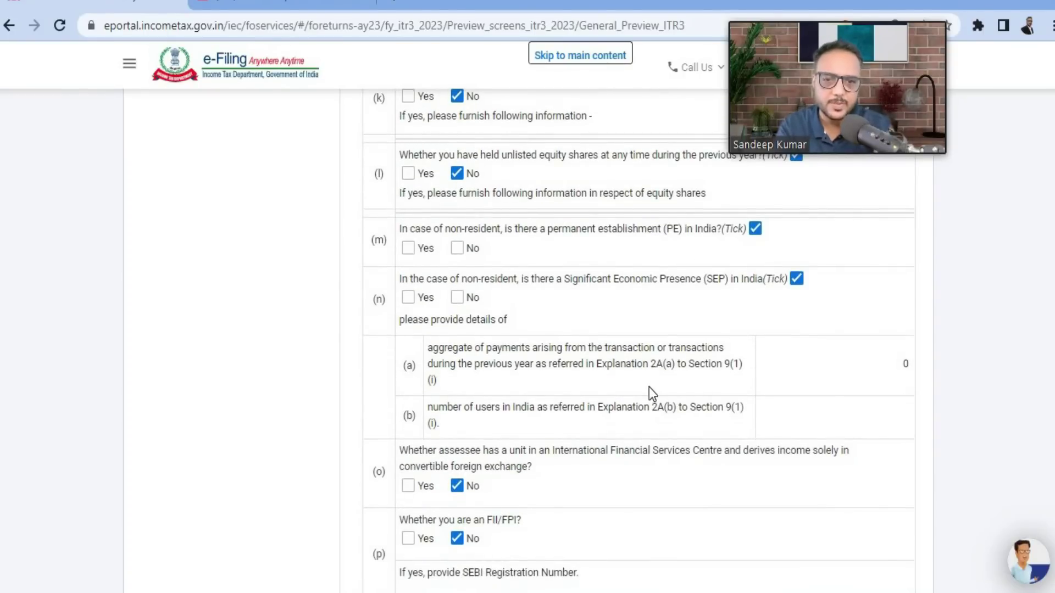
scroll(644, 387, "up", 2)
scroll(644, 387, "down", 2)
scroll(644, 387, "down", 20)
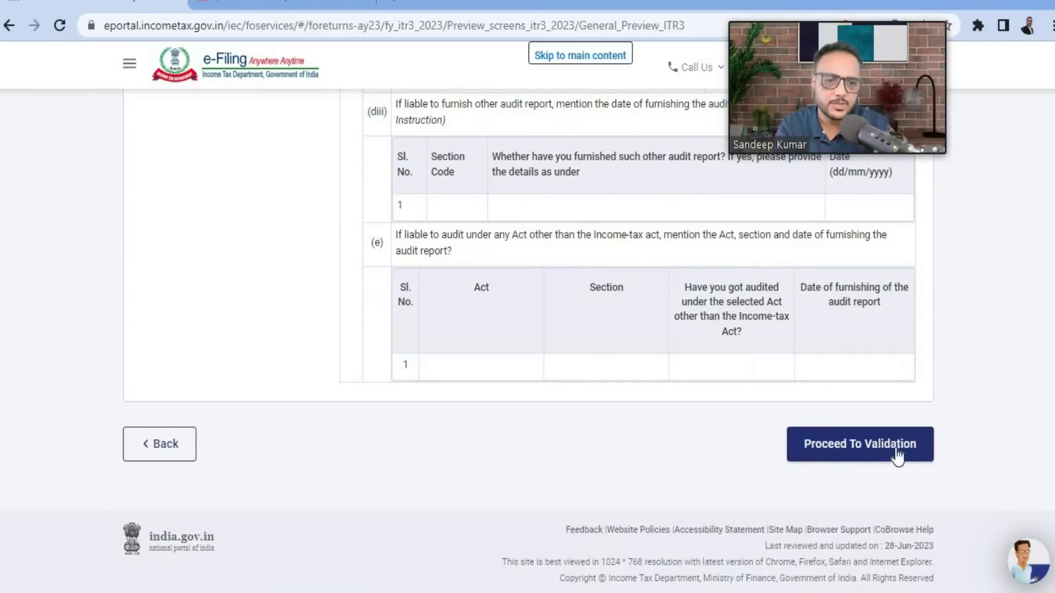
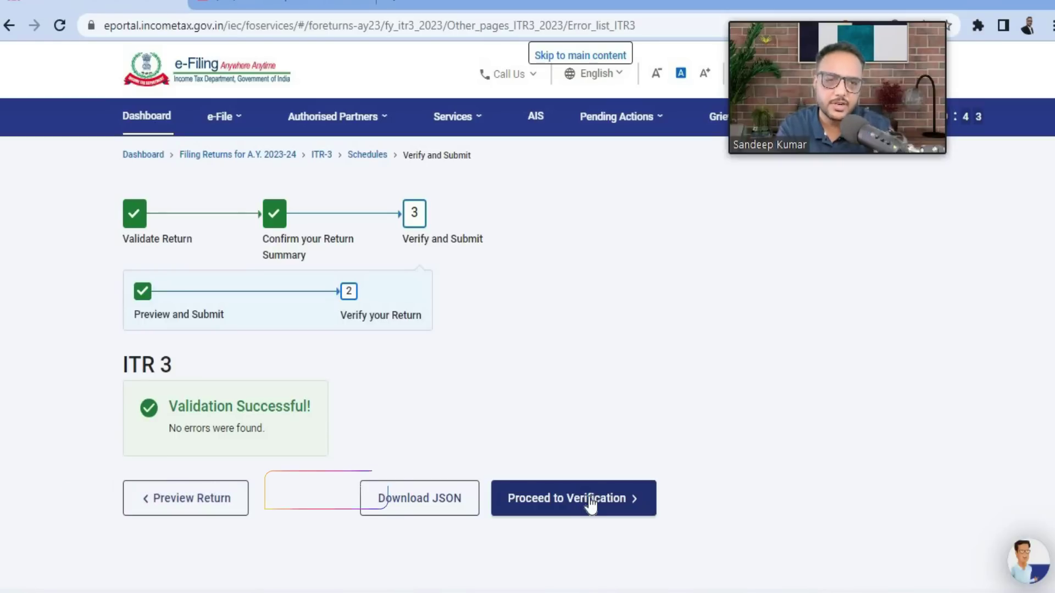
Switch to the YouTube channel page and browse its uploaded videos and Shorts.
left_click(284, 6)
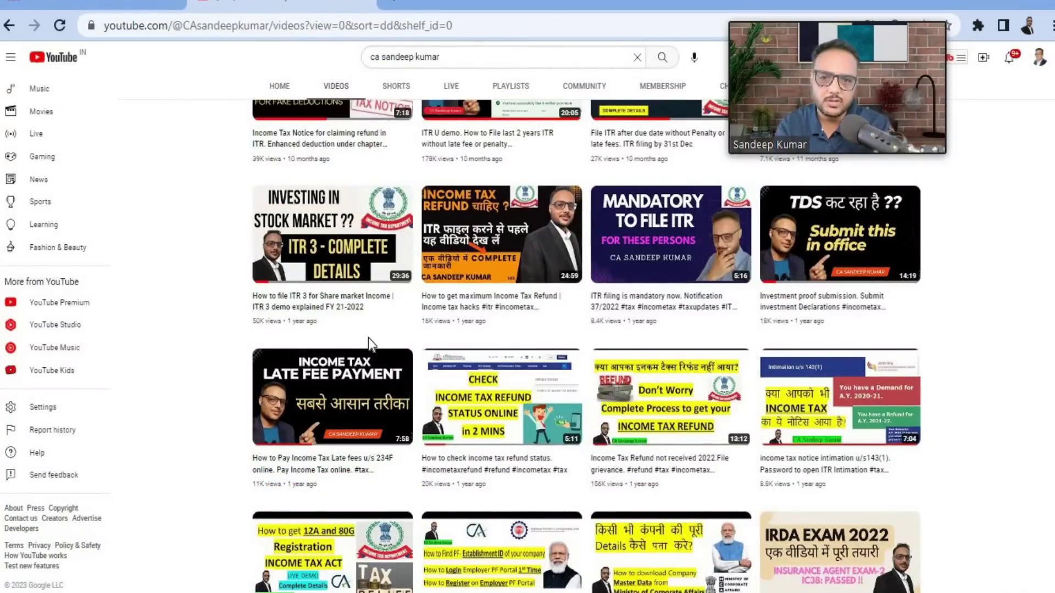
scroll(368, 345, "up", 6)
scroll(369, 344, "down", 6)
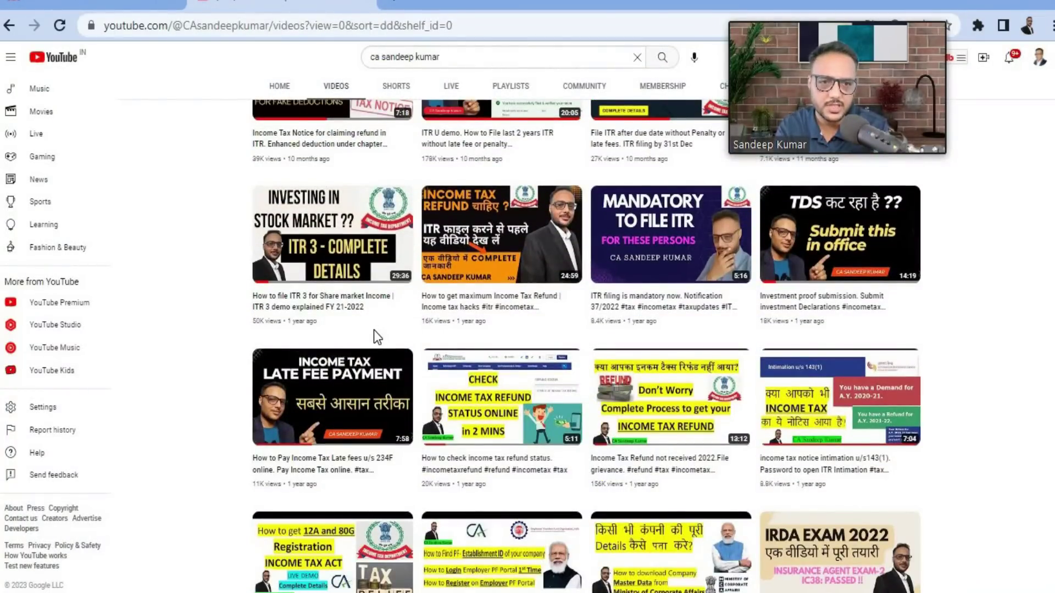
scroll(374, 329, "up", 12)
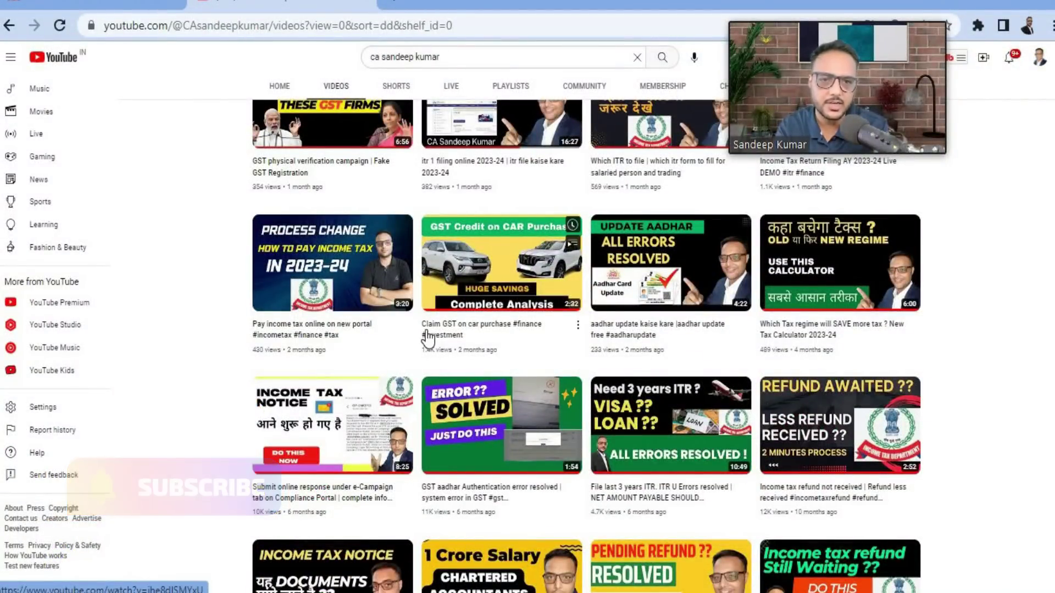
scroll(426, 337, "up", 2)
scroll(428, 339, "up", 3)
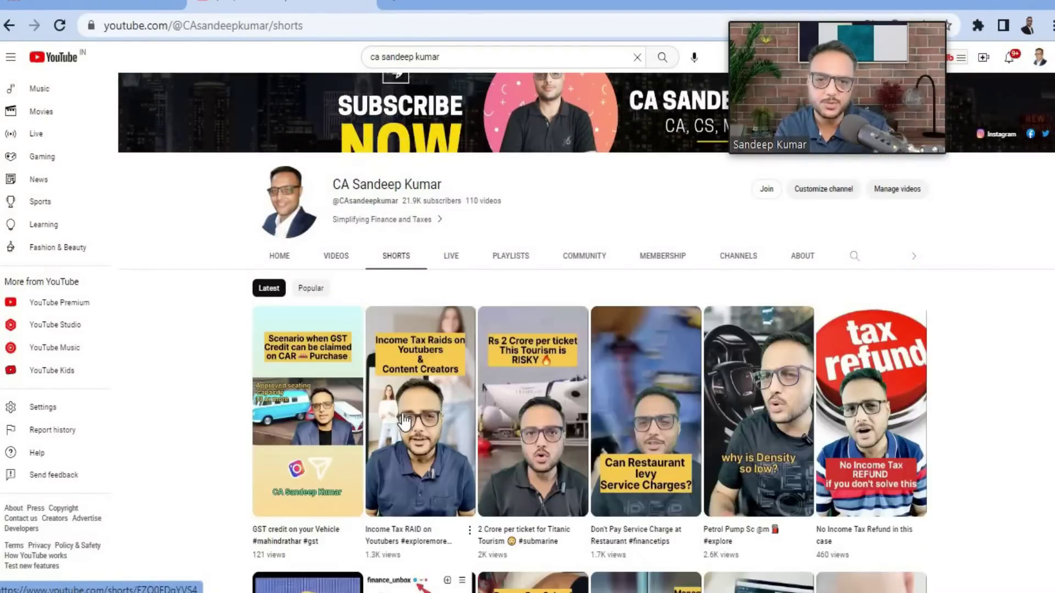
scroll(404, 421, "down", 5)
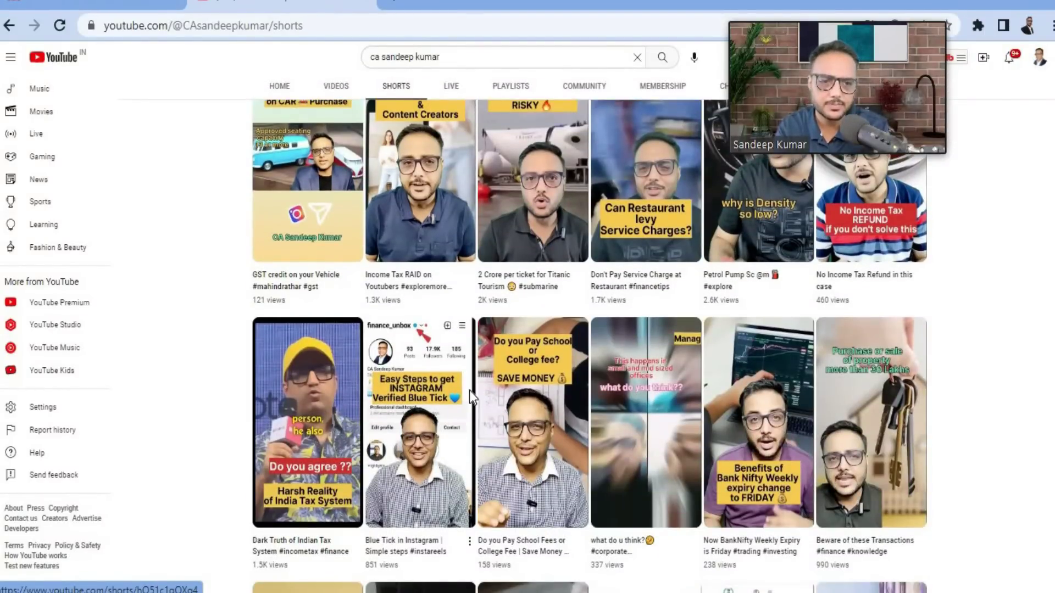